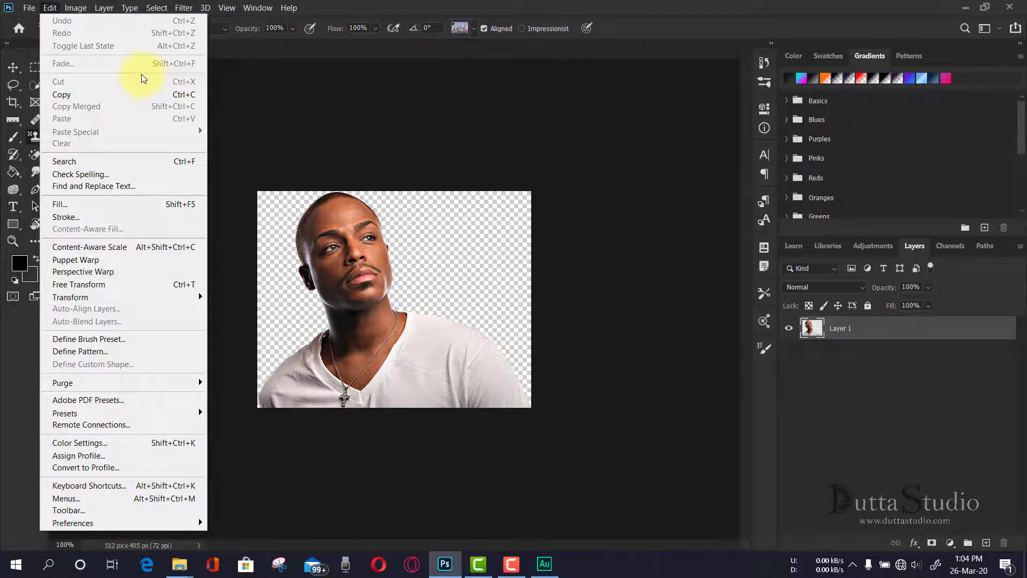
pyautogui.moveTo(78, 10)
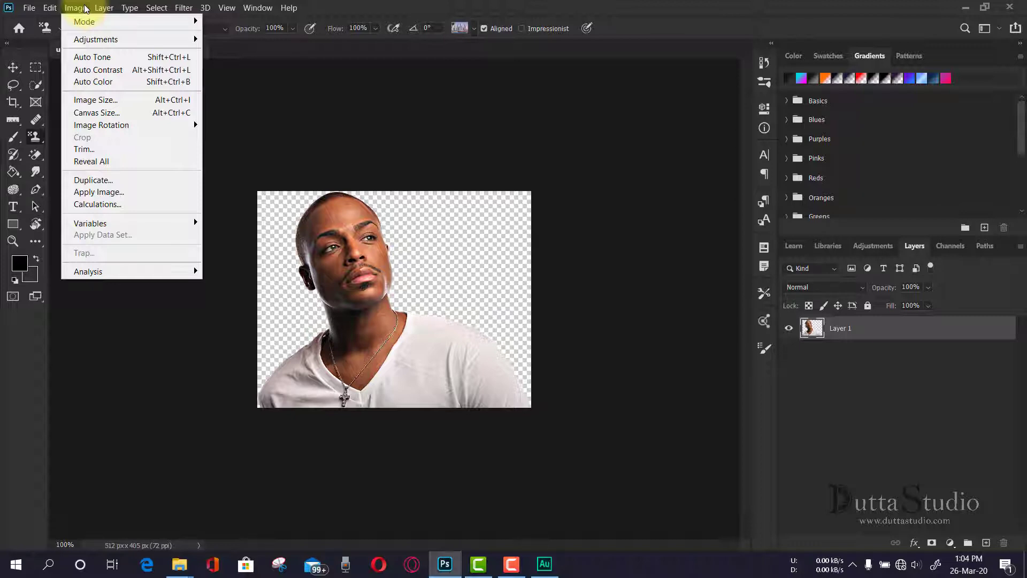
pyautogui.click(311, 73)
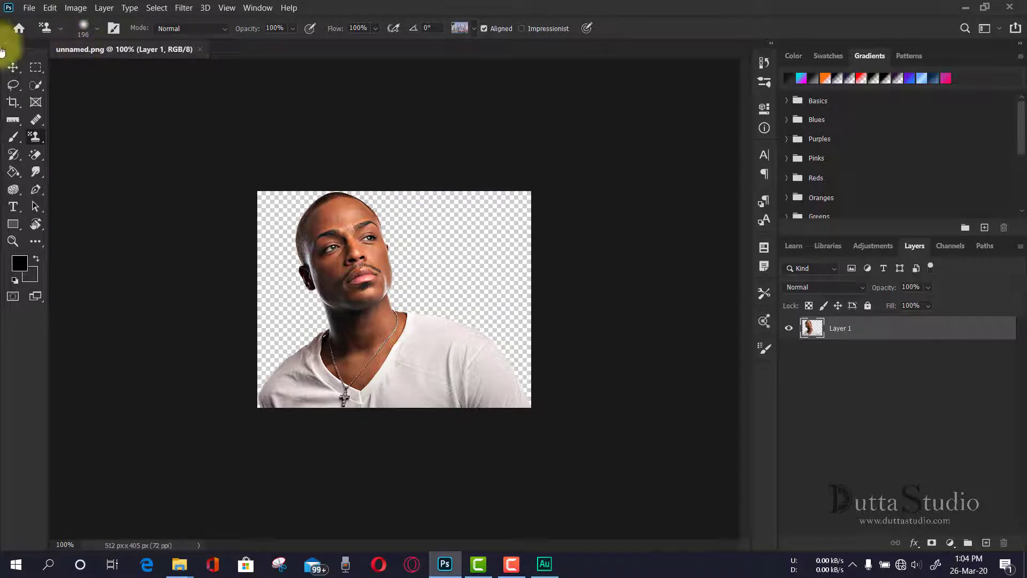
# - Activate the Move tool and hide and show Layer 1 twice to check its content on the canvas
pyautogui.click(12, 67)
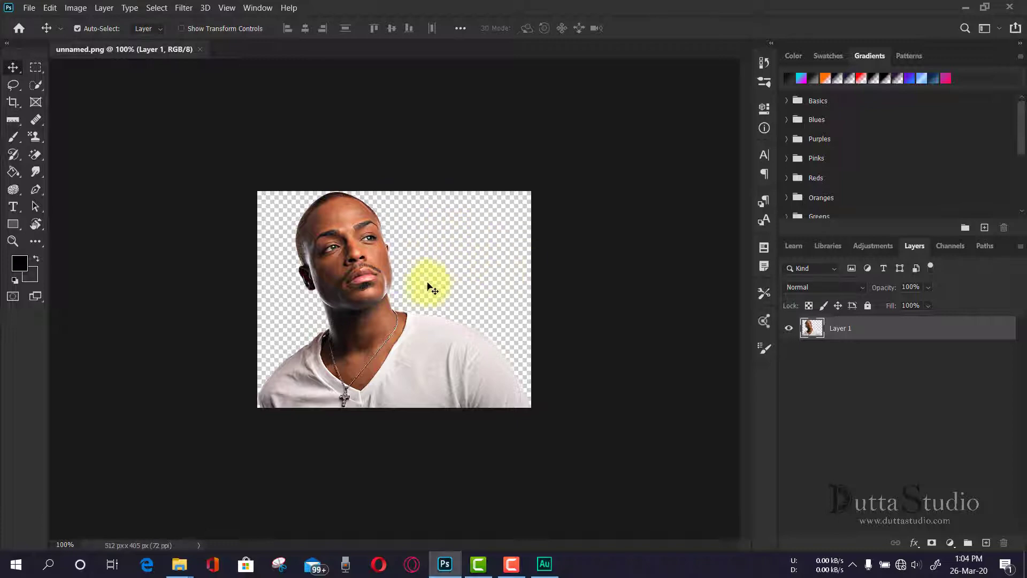
pyautogui.click(789, 328)
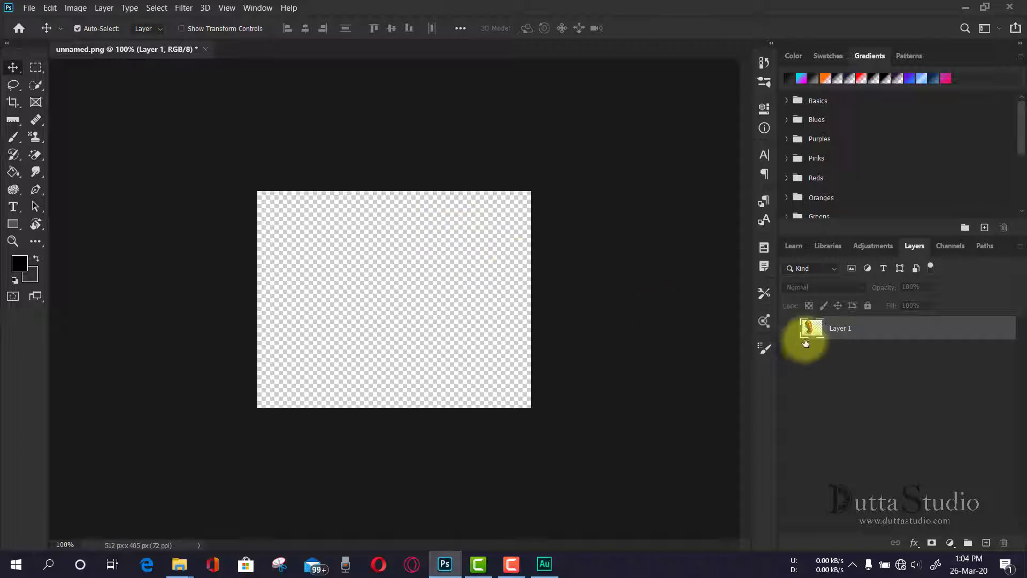
pyautogui.click(789, 330)
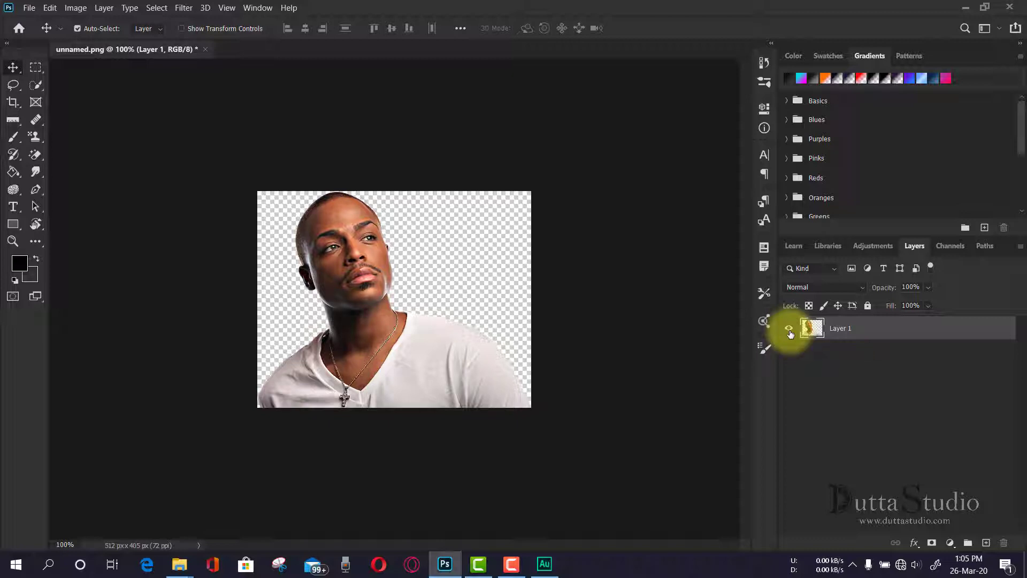
pyautogui.click(789, 328)
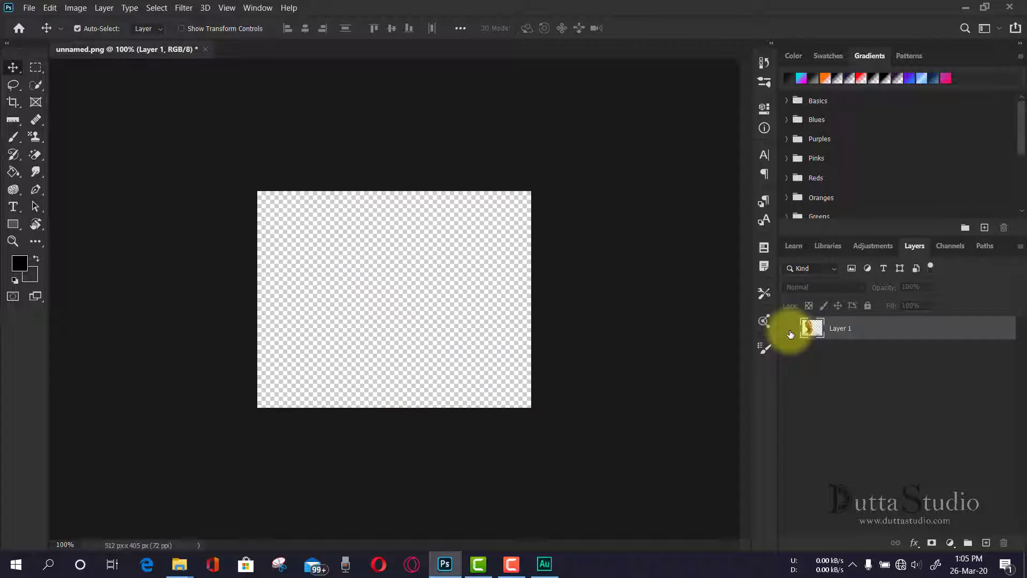
pyautogui.click(789, 329)
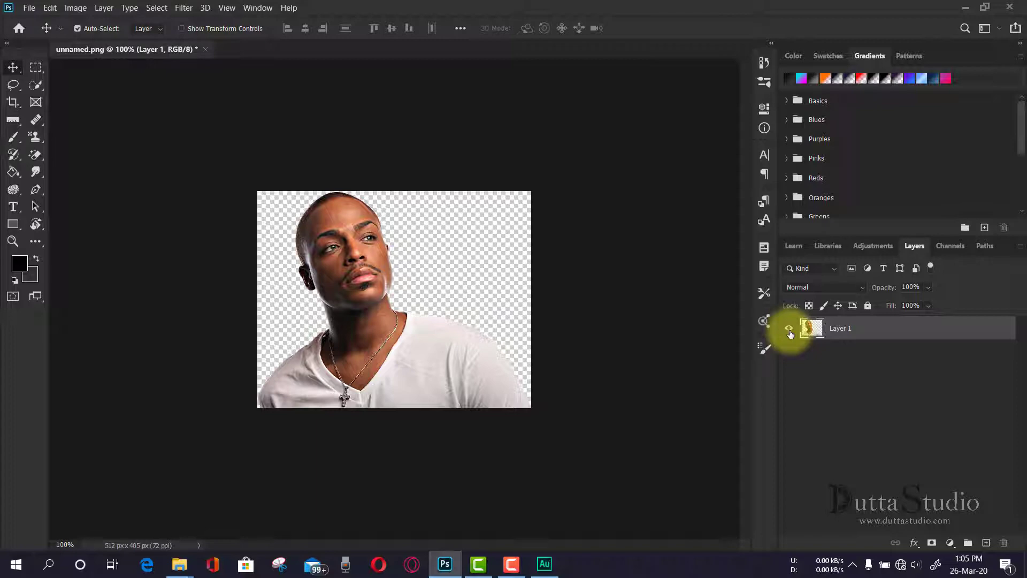
# - Try enlarging Layer 1 proportionally to about 139% with Free Transform and repositioning it on the canvas, and undo the transformation
pyautogui.press('ctrl')
pyautogui.hotkey('ctrl', 't')
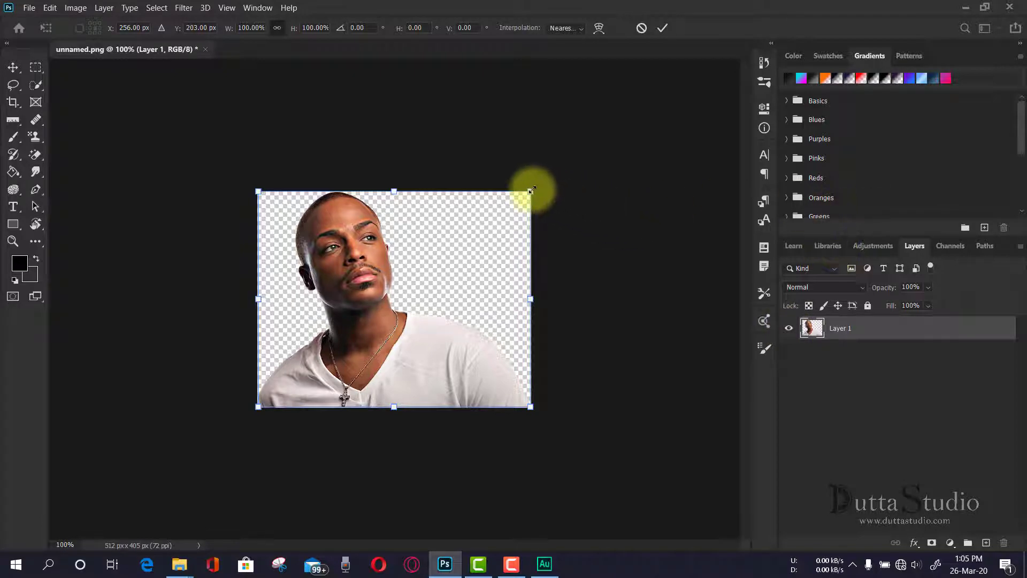
pyautogui.moveTo(531, 191); pyautogui.dragTo(636, 107)
pyautogui.moveTo(470, 294); pyautogui.dragTo(442, 314)
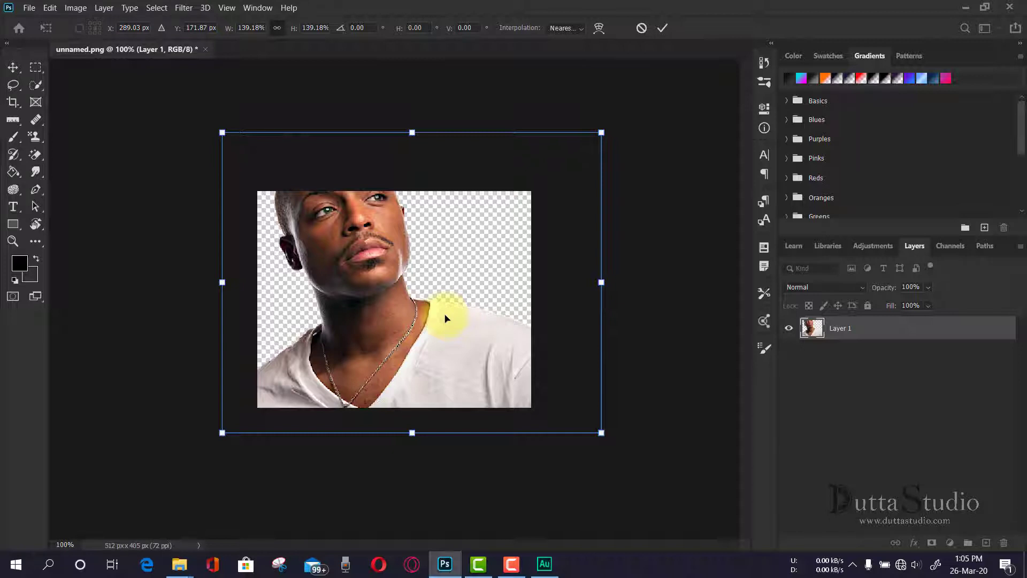
pyautogui.click(663, 27)
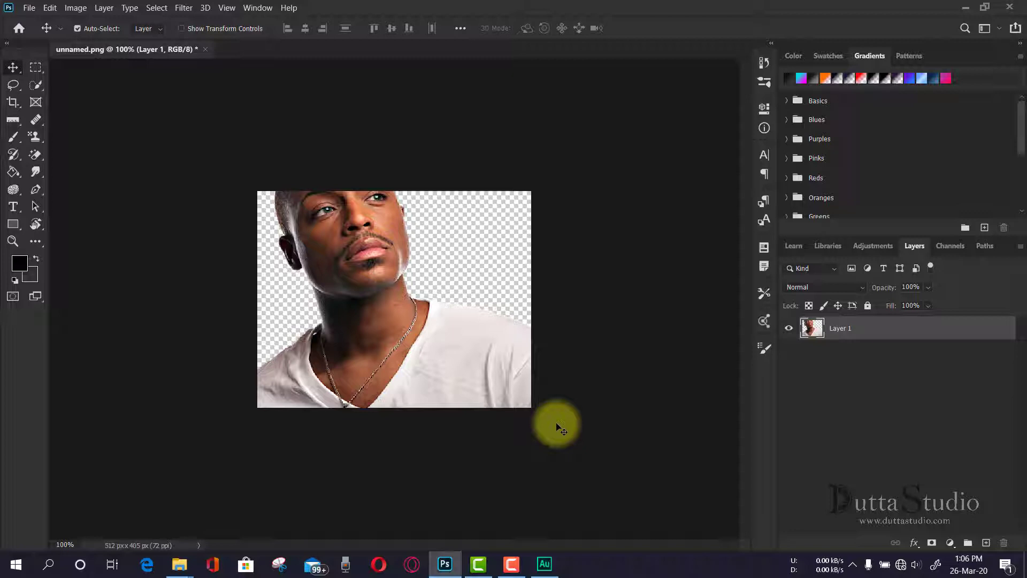
pyautogui.hotkey('ctrl', 'z')
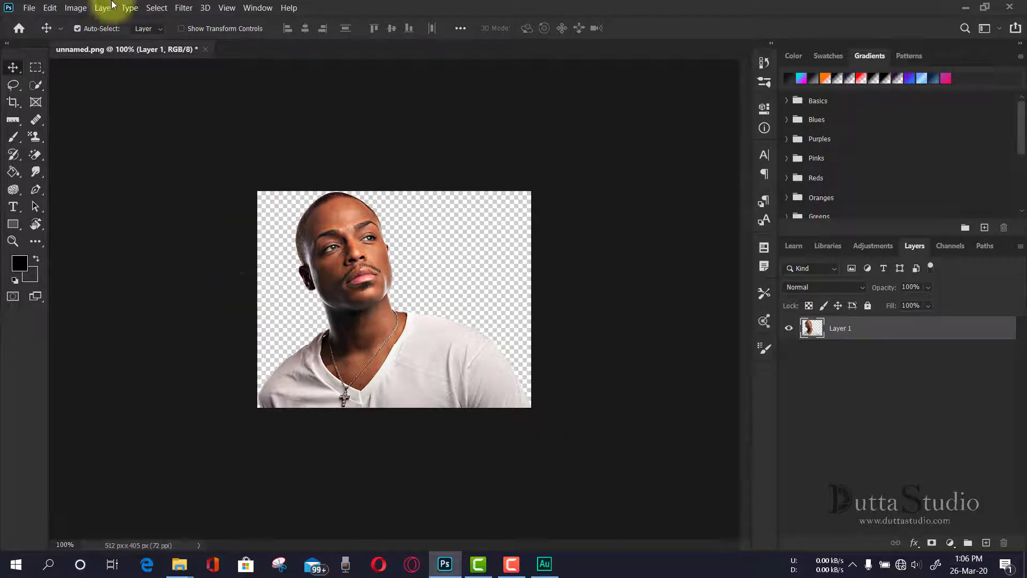
# - Try converting the image mode to Grayscale with the color information discarded, and undo the conversion
pyautogui.click(74, 8)
pyautogui.moveTo(89, 21)
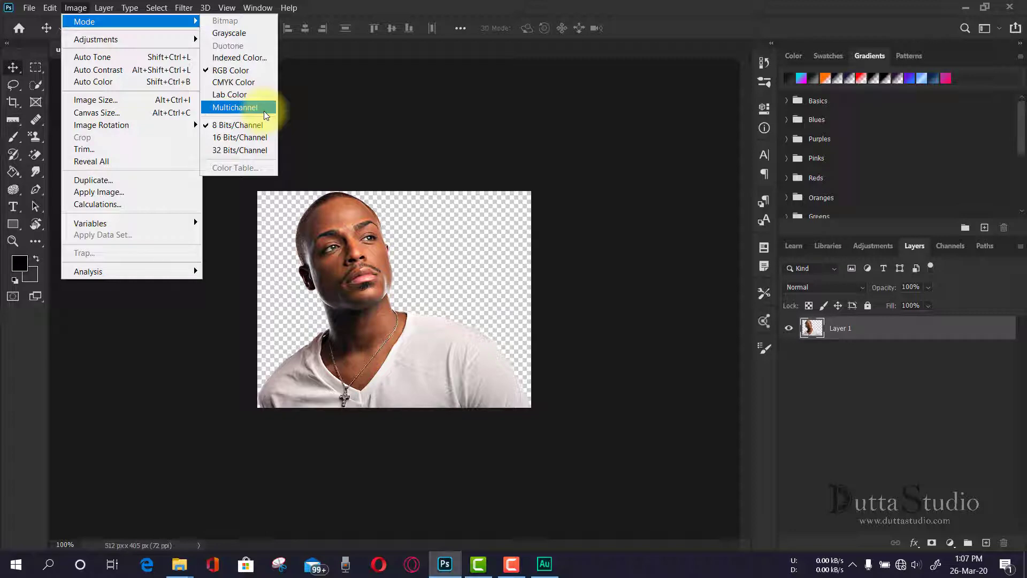
pyautogui.click(259, 33)
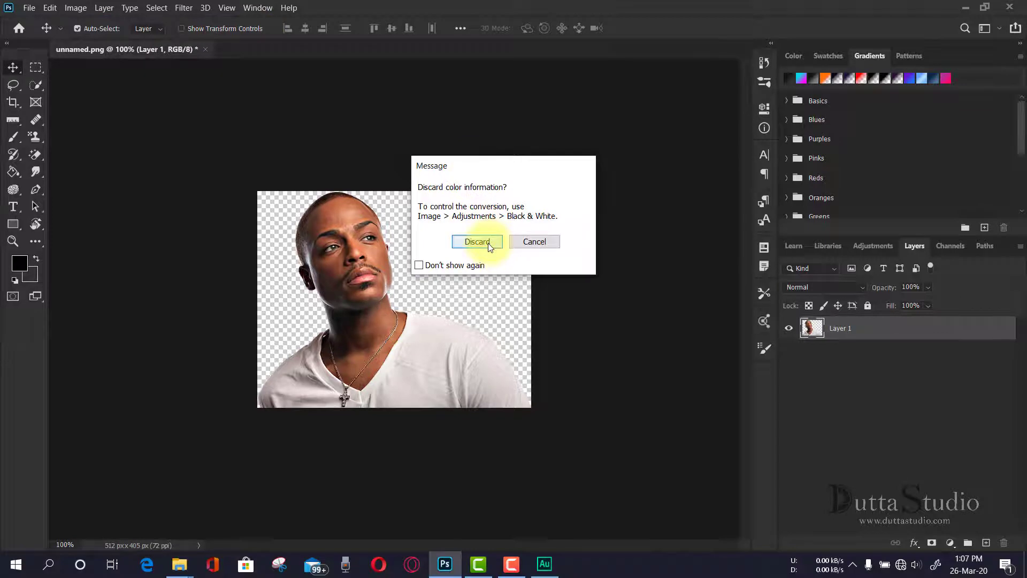
pyautogui.click(489, 247)
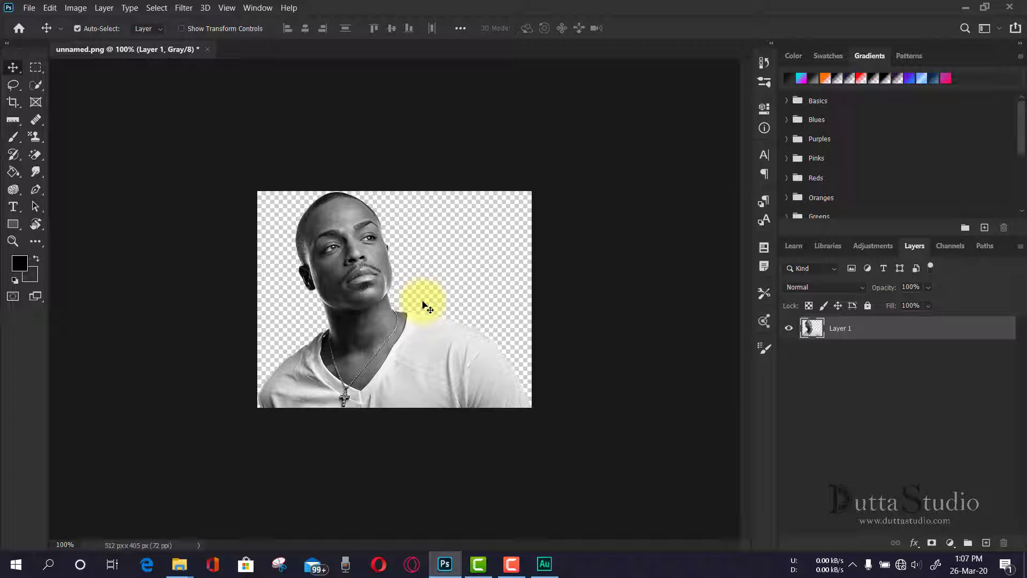
pyautogui.hotkey('ctrl', 'z')
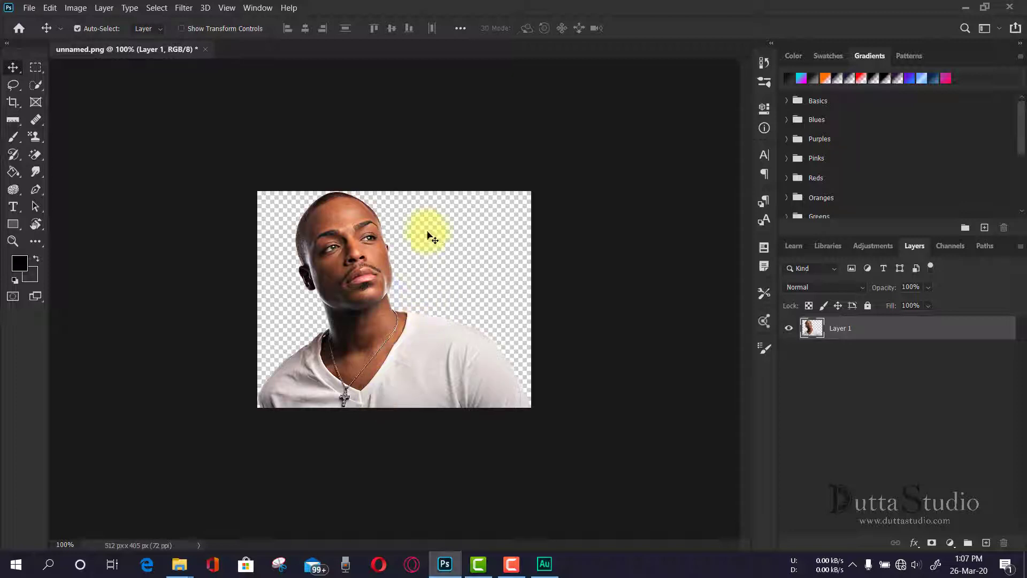
# - Try Brightness/Contrast on the portrait with brightness 90 and contrast 81, then brightness -37 and contrast -11, and cancel the adjustment
pyautogui.click(79, 7)
pyautogui.moveTo(104, 24)
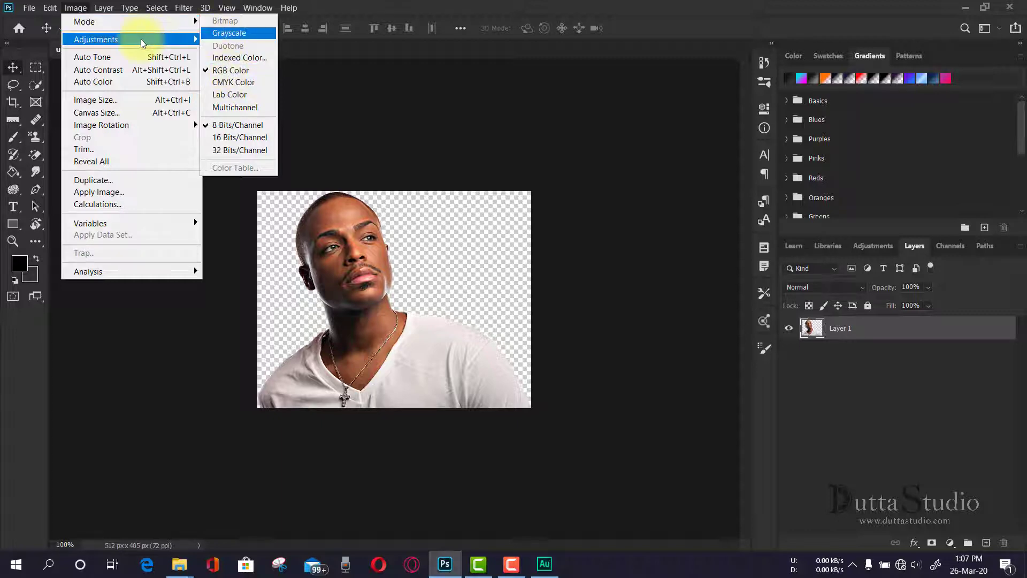
pyautogui.moveTo(143, 43)
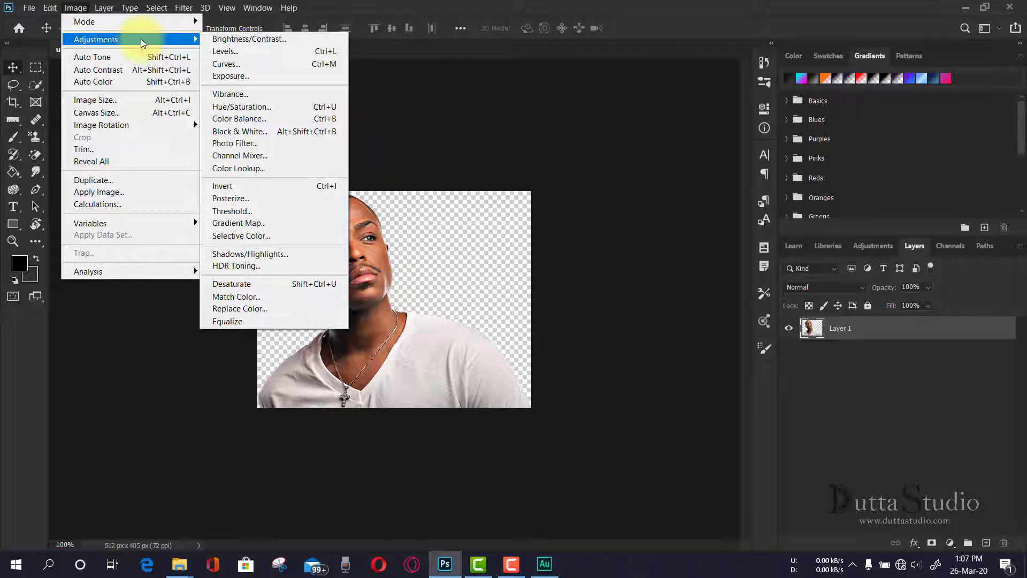
pyautogui.click(221, 40)
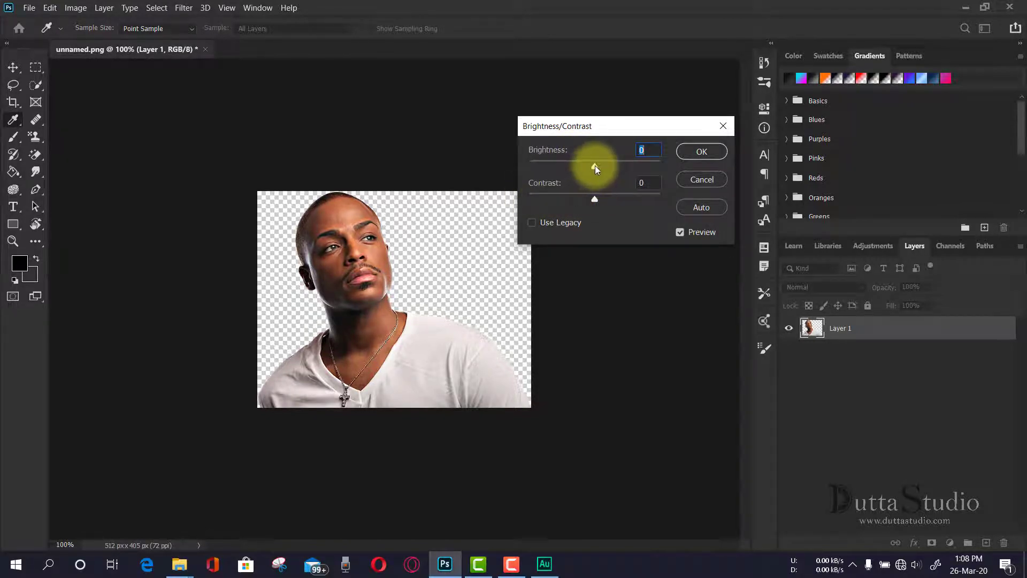
pyautogui.moveTo(595, 165); pyautogui.dragTo(634, 169)
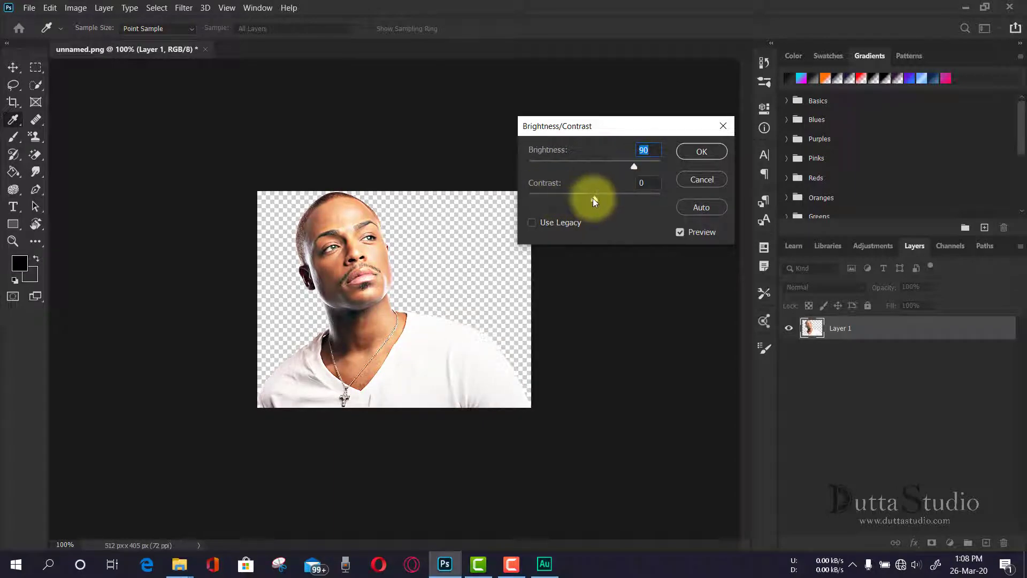
pyautogui.moveTo(594, 199); pyautogui.dragTo(647, 200)
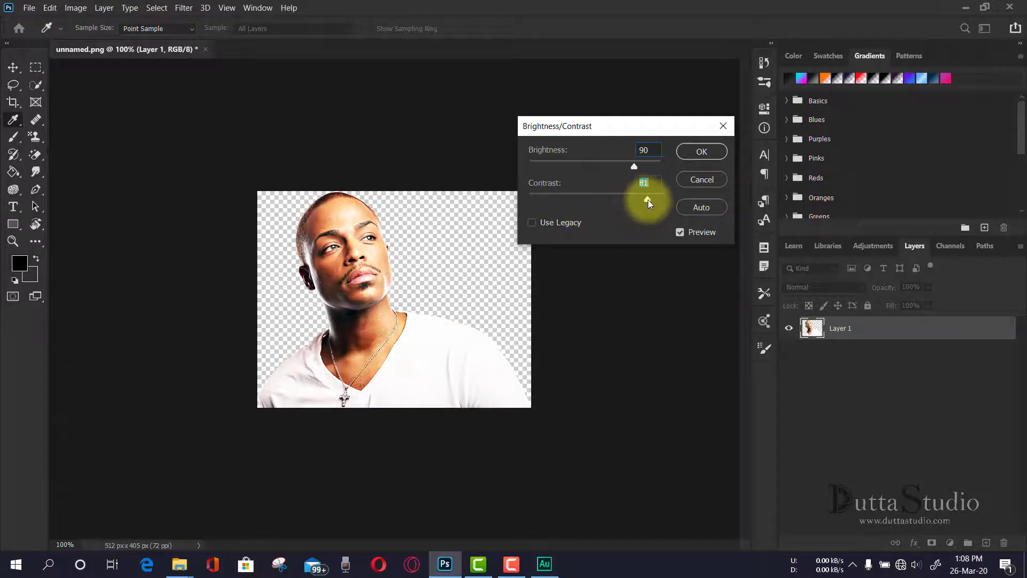
pyautogui.moveTo(634, 164); pyautogui.dragTo(582, 160)
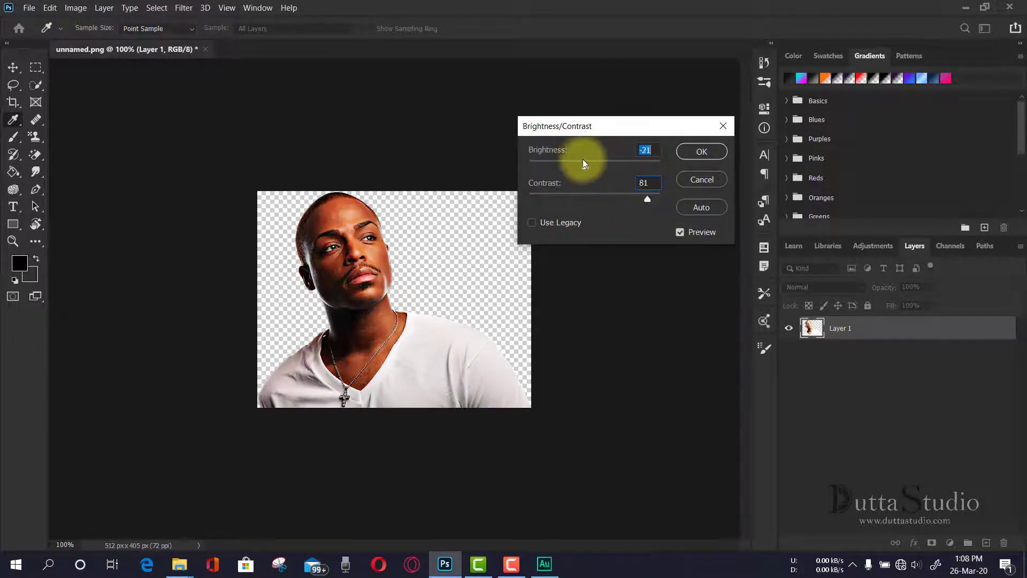
pyautogui.moveTo(649, 199); pyautogui.dragTo(581, 198)
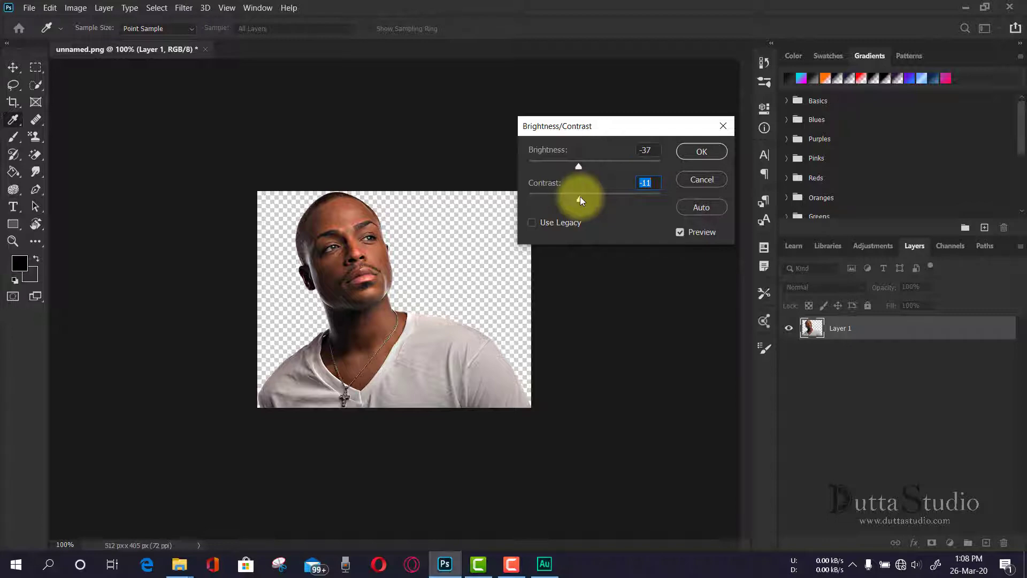
pyautogui.click(685, 183)
pyautogui.press('v')
# - Start a Levels adjustment on Layer 1, uncover the portrait by moving the dialog, and set the midtone input level to 0.85
pyautogui.click(72, 6)
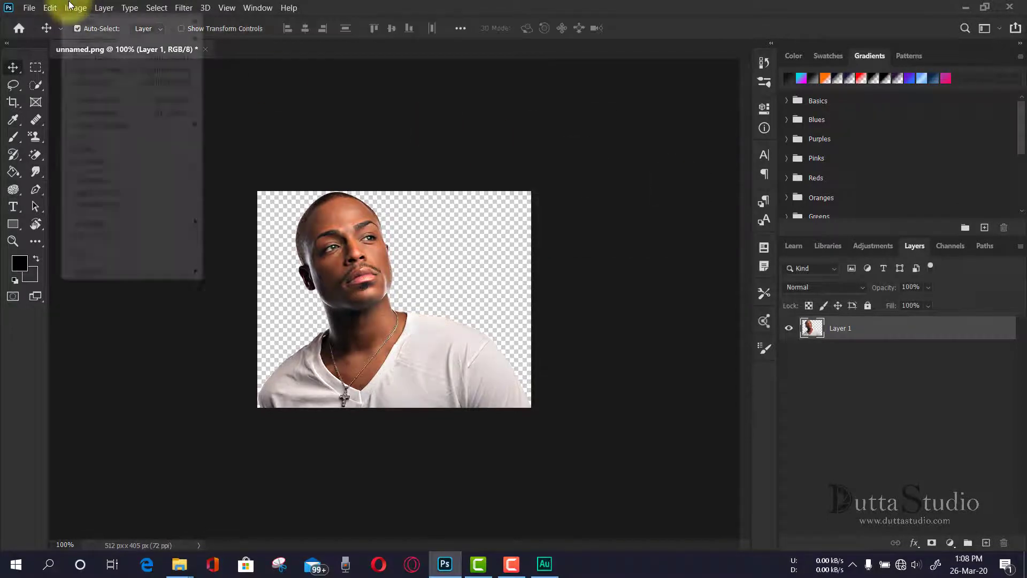
pyautogui.moveTo(86, 35)
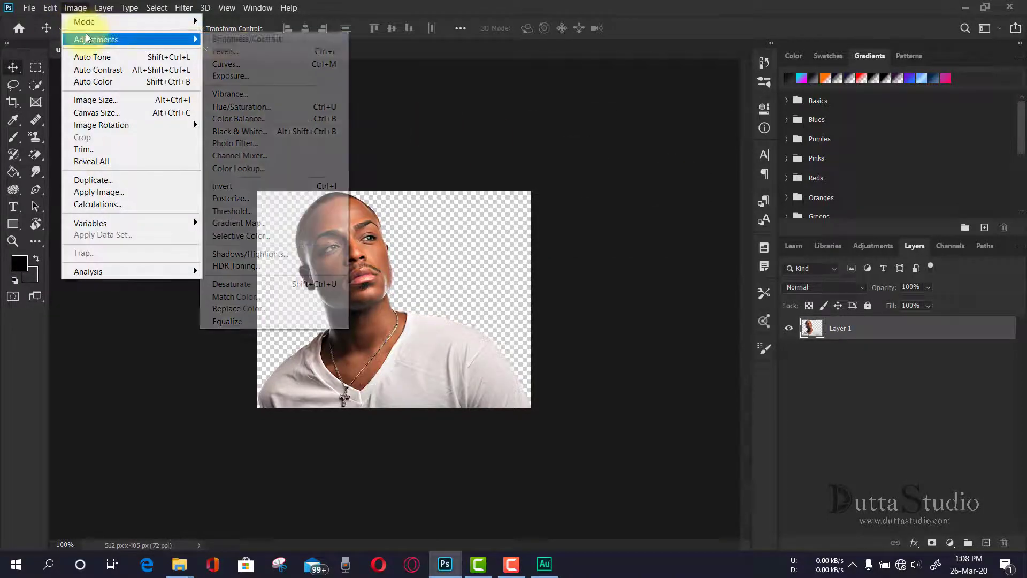
pyautogui.click(256, 52)
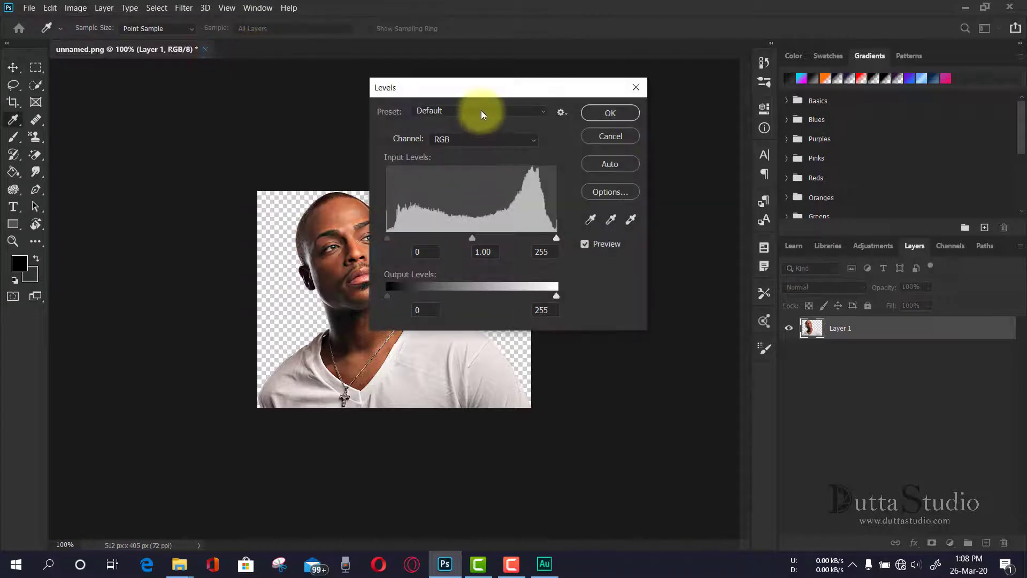
pyautogui.moveTo(499, 88); pyautogui.dragTo(648, 57)
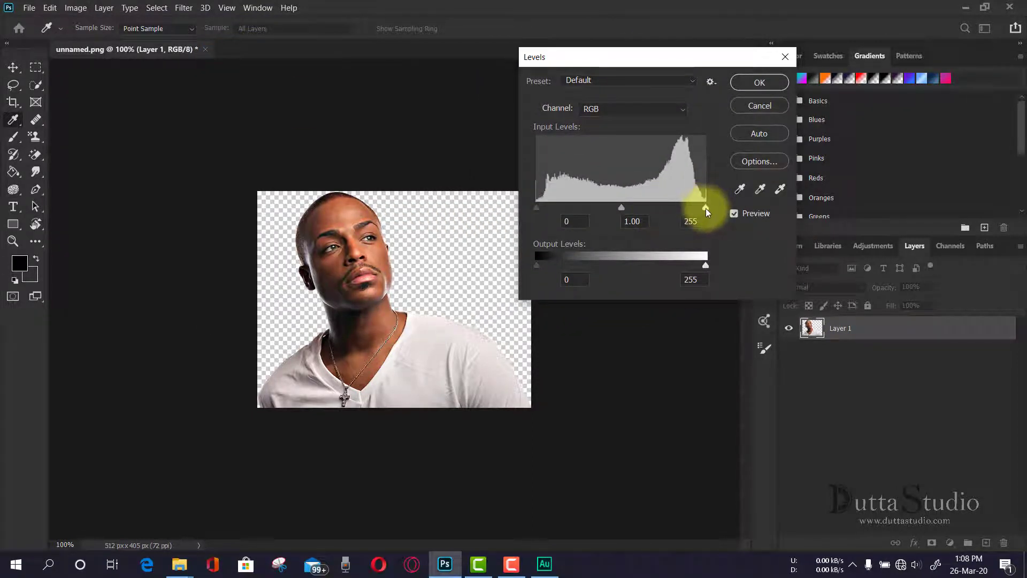
pyautogui.moveTo(705, 208)
pyautogui.mouseDown()
pyautogui.moveTo(671, 209)
pyautogui.moveTo(714, 217)
pyautogui.mouseUp()
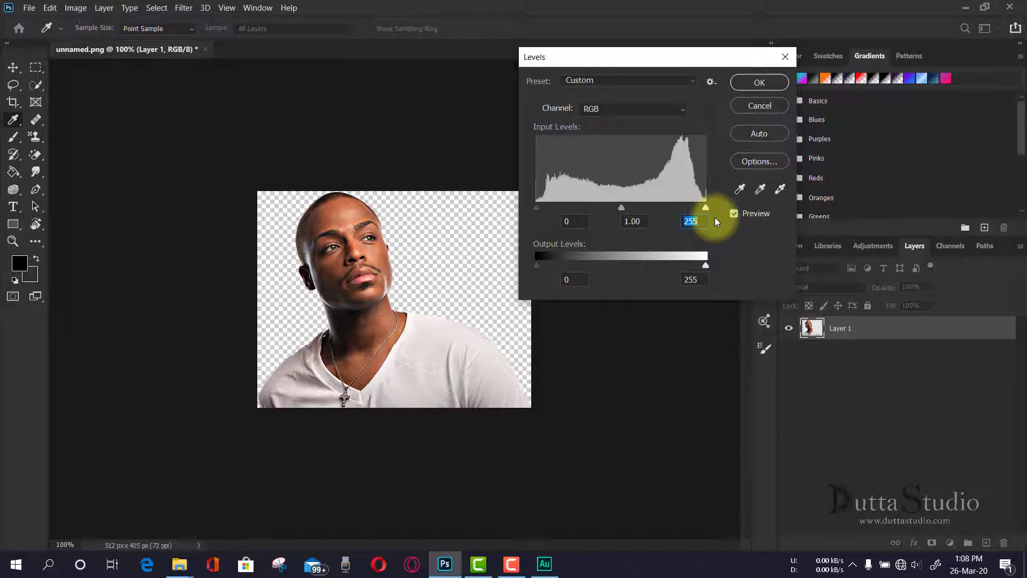
pyautogui.moveTo(706, 208)
pyautogui.mouseDown()
pyautogui.moveTo(634, 217)
pyautogui.moveTo(725, 212)
pyautogui.mouseUp()
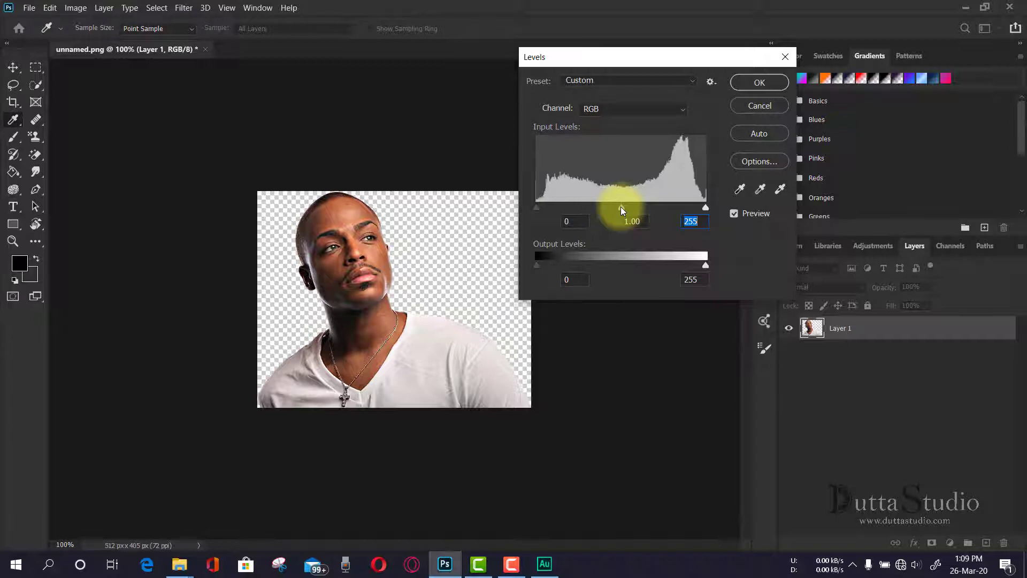
pyautogui.moveTo(620, 206)
pyautogui.mouseDown()
pyautogui.moveTo(644, 208)
pyautogui.moveTo(631, 209)
pyautogui.mouseUp()
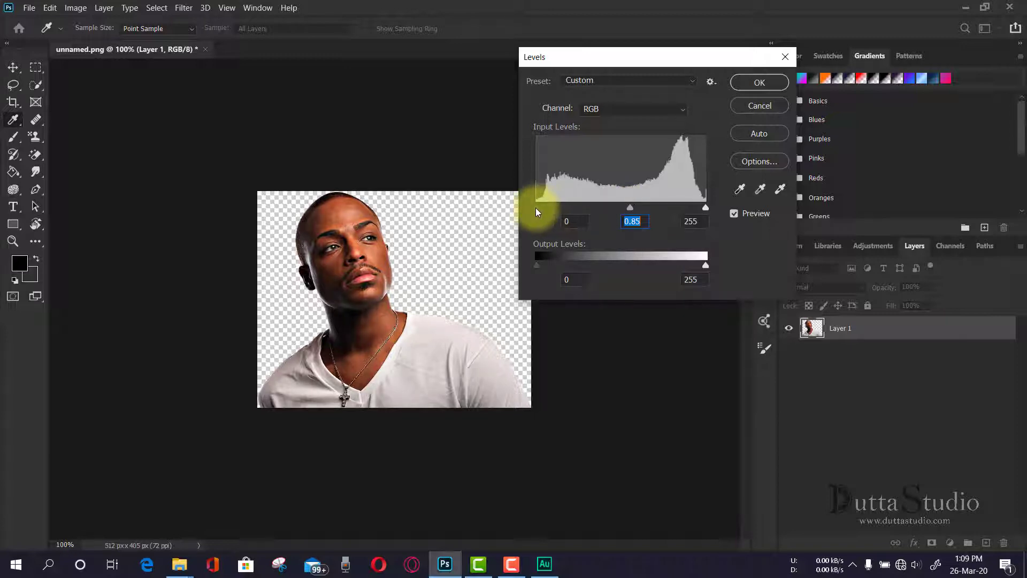
# - Darken the portrait by setting the shadow input level to 35 and the midtone input level to 0.55
pyautogui.hotkey('shift', 'Tab')
pyautogui.moveTo(537, 209); pyautogui.dragTo(561, 210)
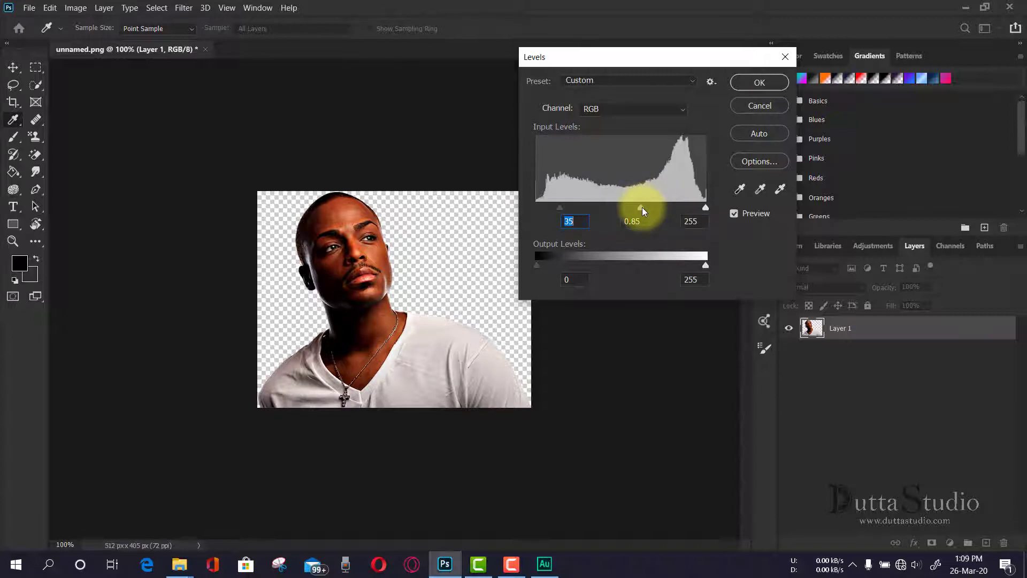
pyautogui.moveTo(645, 209); pyautogui.dragTo(660, 211)
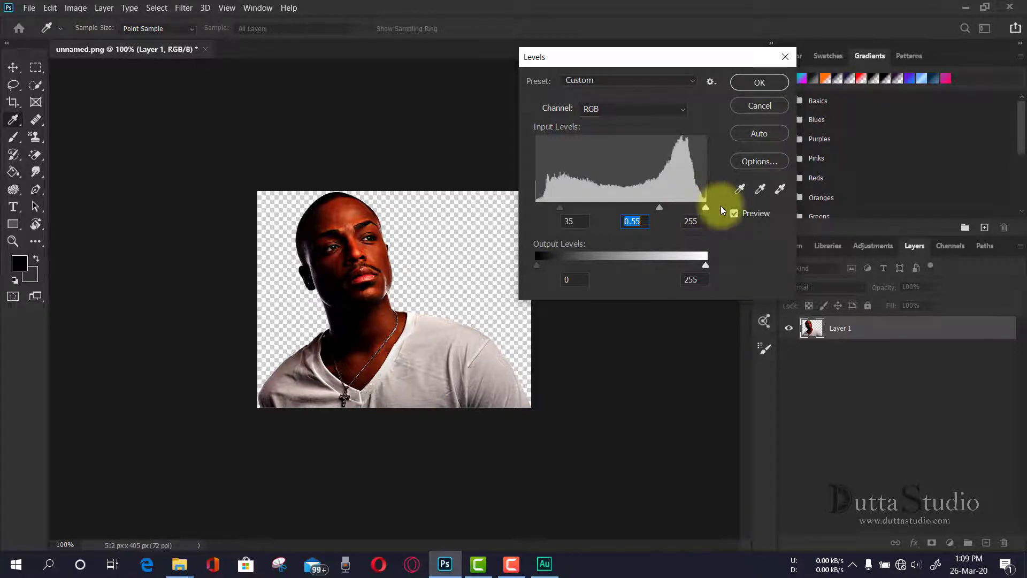
pyautogui.click(699, 225)
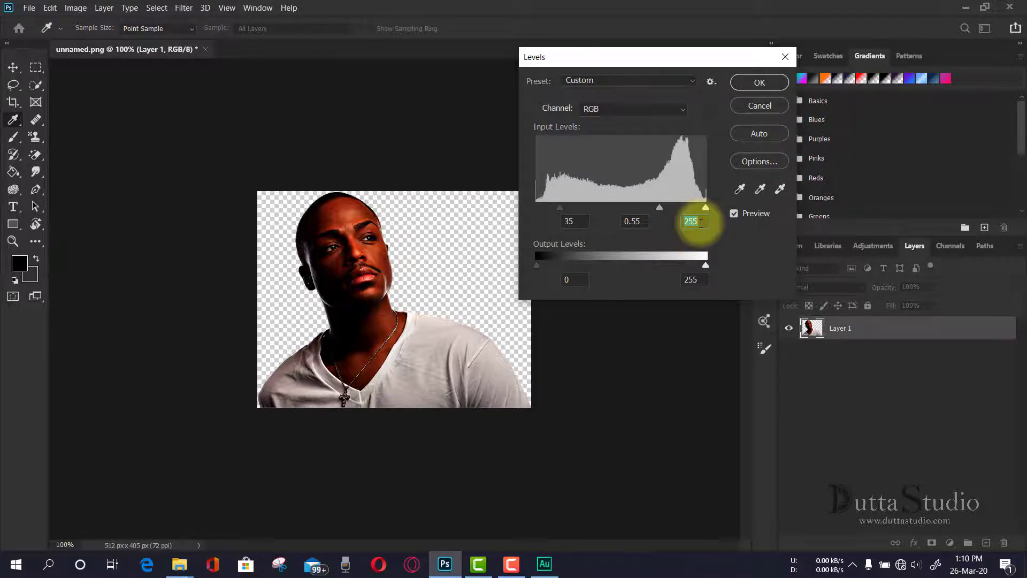
# - Set the shadow input level of the Levels adjustment to 0 and select its value for editing
pyautogui.moveTo(560, 210); pyautogui.dragTo(541, 207)
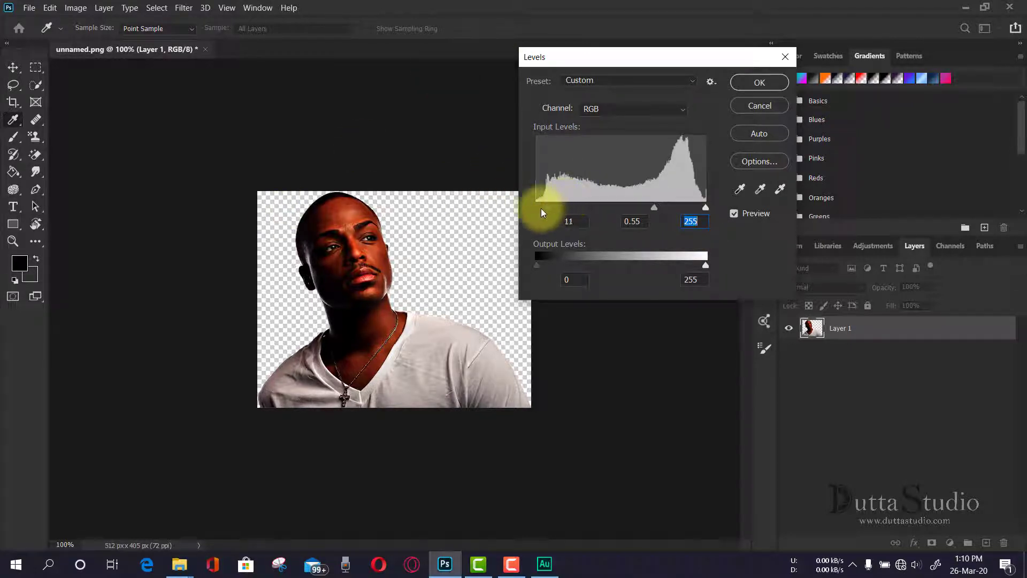
pyautogui.click(566, 221)
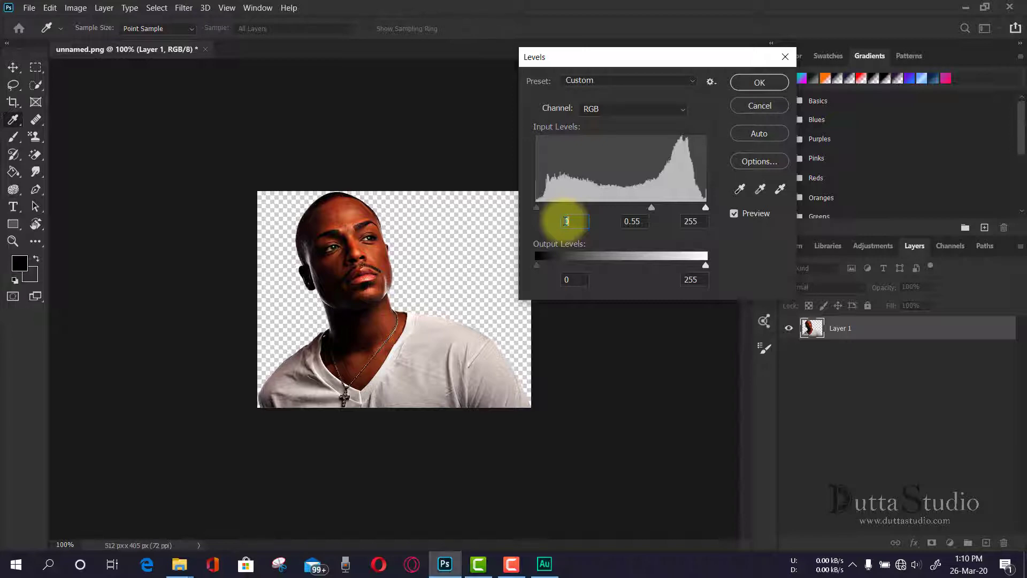
pyautogui.doubleClick(566, 221)
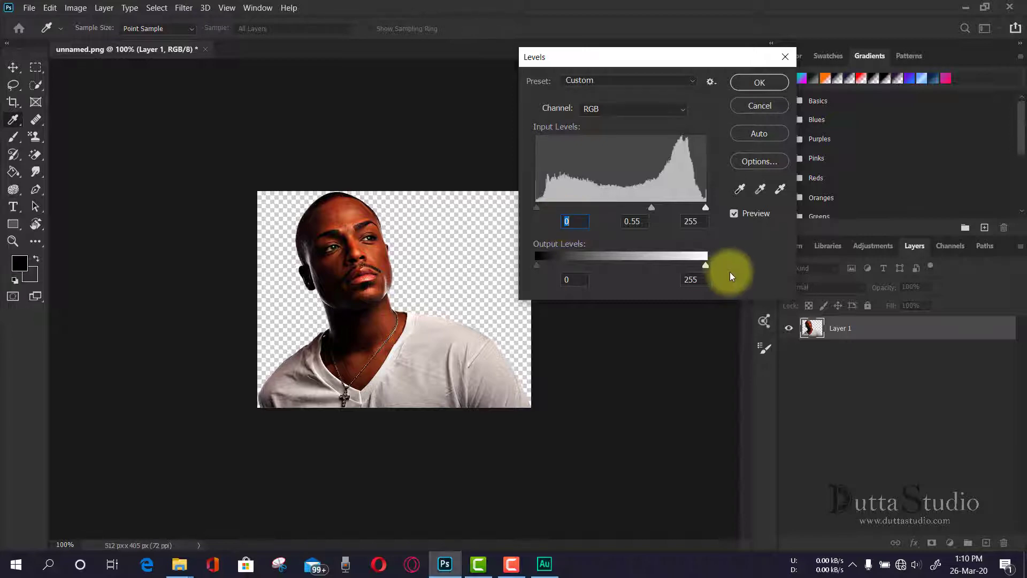
# - Select the highlight input level for editing and cancel the Levels adjustment
pyautogui.click(712, 207)
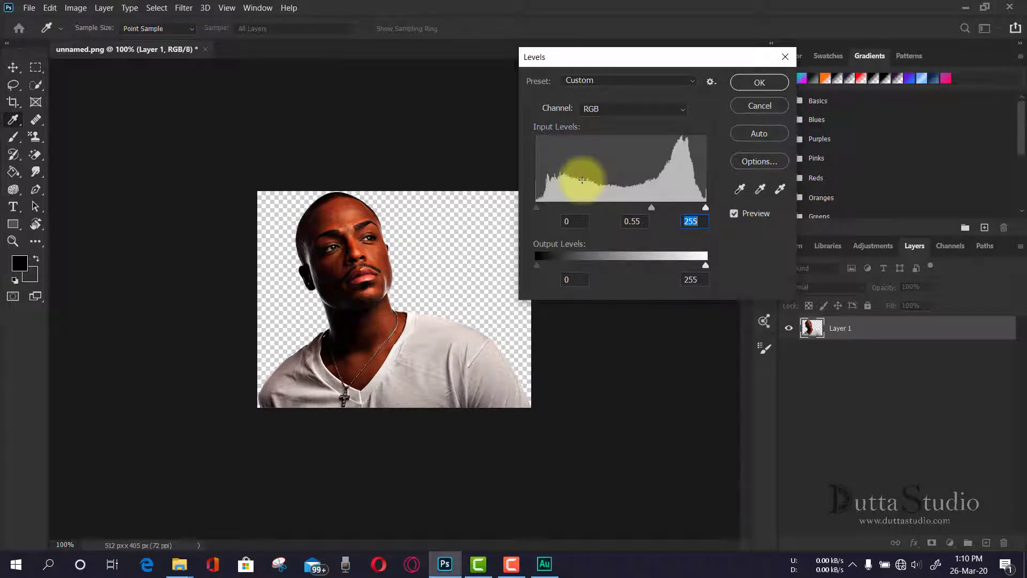
pyautogui.click(762, 104)
pyautogui.press('v')
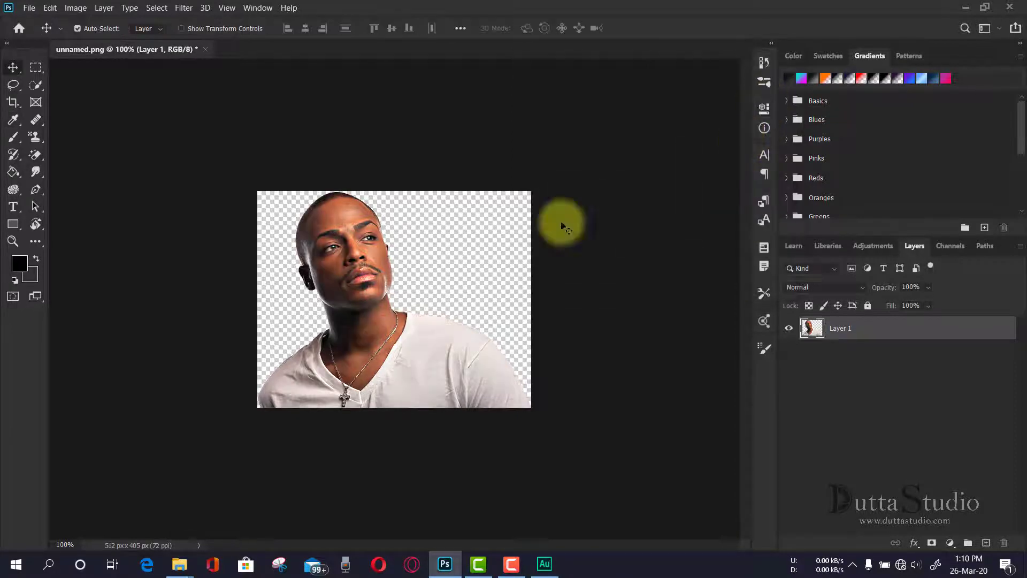
# - Try an S-shaped RGB curve on Layer 1 with Curves, mapping input 62 to output 32 and input 190 to output 207
pyautogui.click(76, 8)
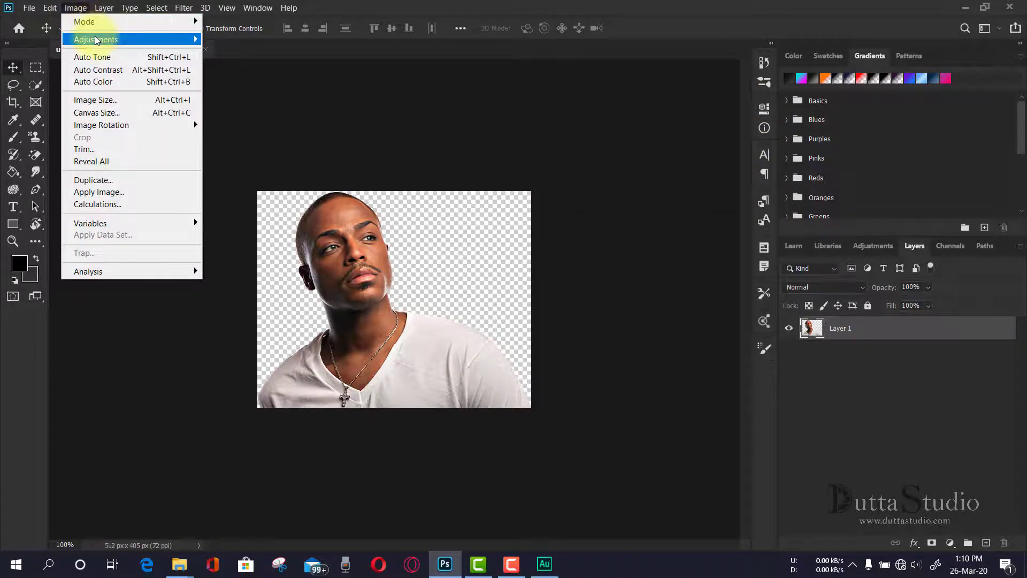
pyautogui.moveTo(96, 39)
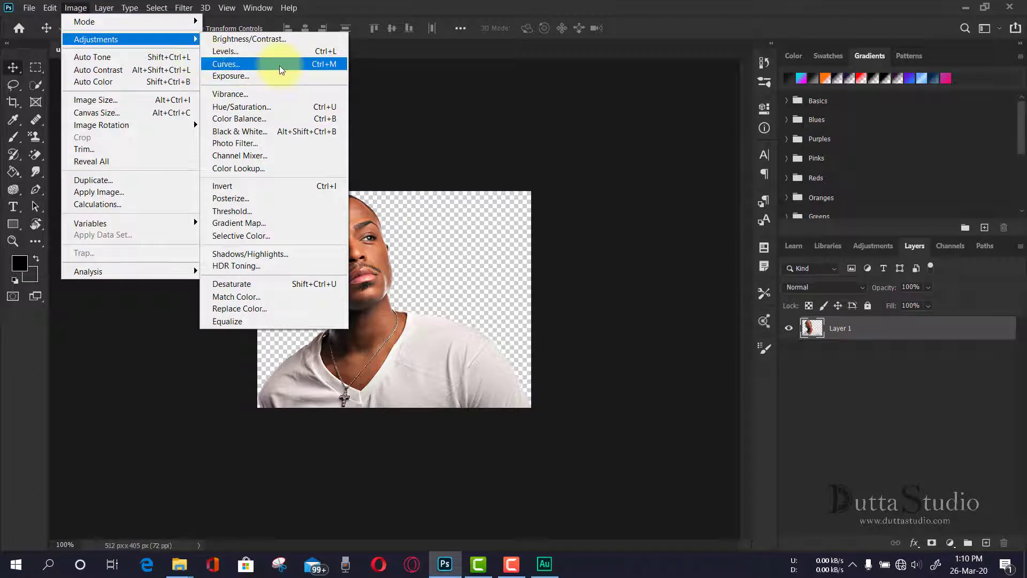
pyautogui.click(279, 65)
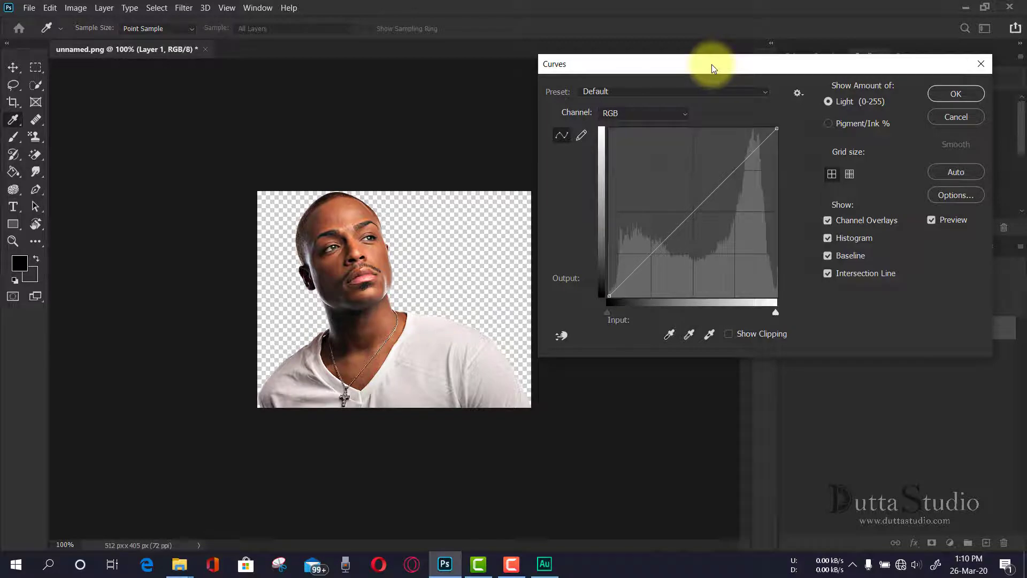
pyautogui.moveTo(609, 295)
pyautogui.mouseDown()
pyautogui.moveTo(608, 272)
pyautogui.moveTo(587, 306)
pyautogui.moveTo(609, 271)
pyautogui.moveTo(615, 309)
pyautogui.mouseUp()
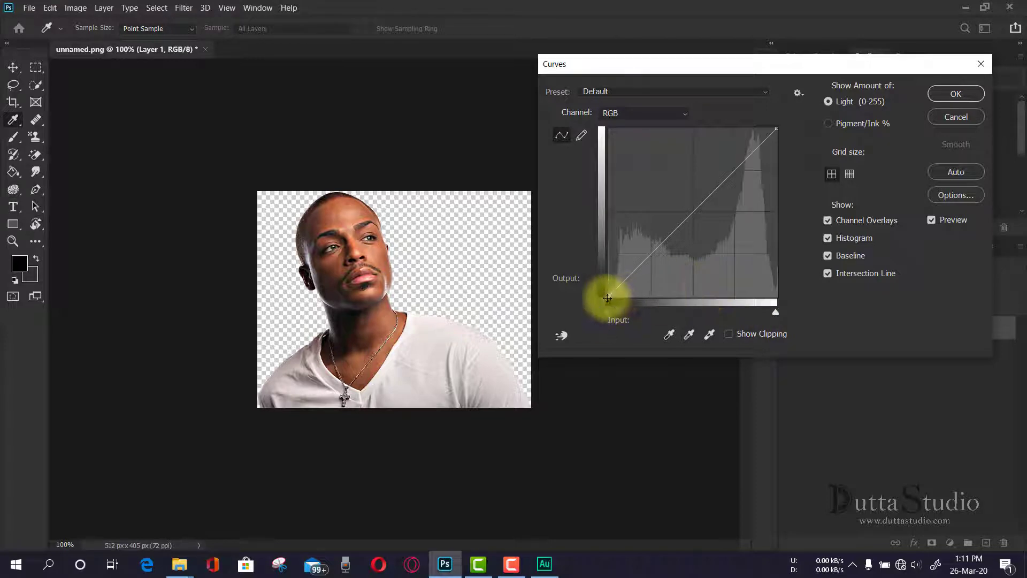
pyautogui.click(777, 125)
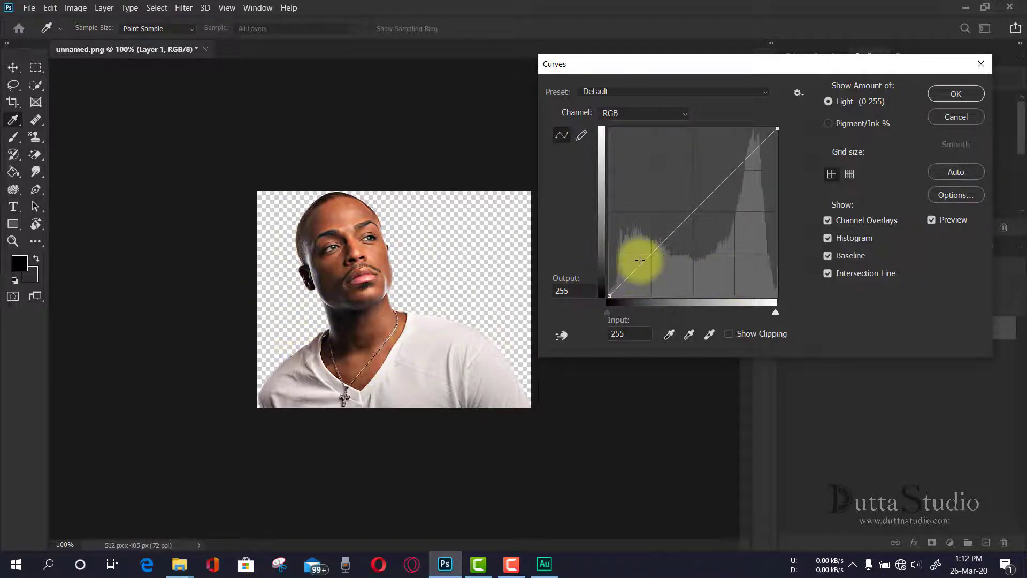
pyautogui.moveTo(640, 266); pyautogui.dragTo(650, 275)
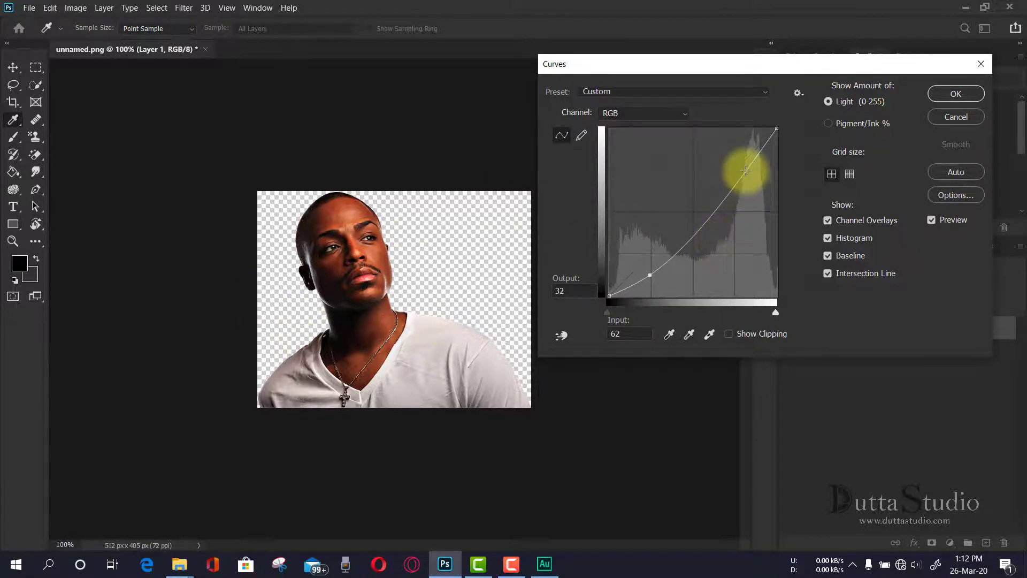
pyautogui.moveTo(745, 170); pyautogui.dragTo(734, 159)
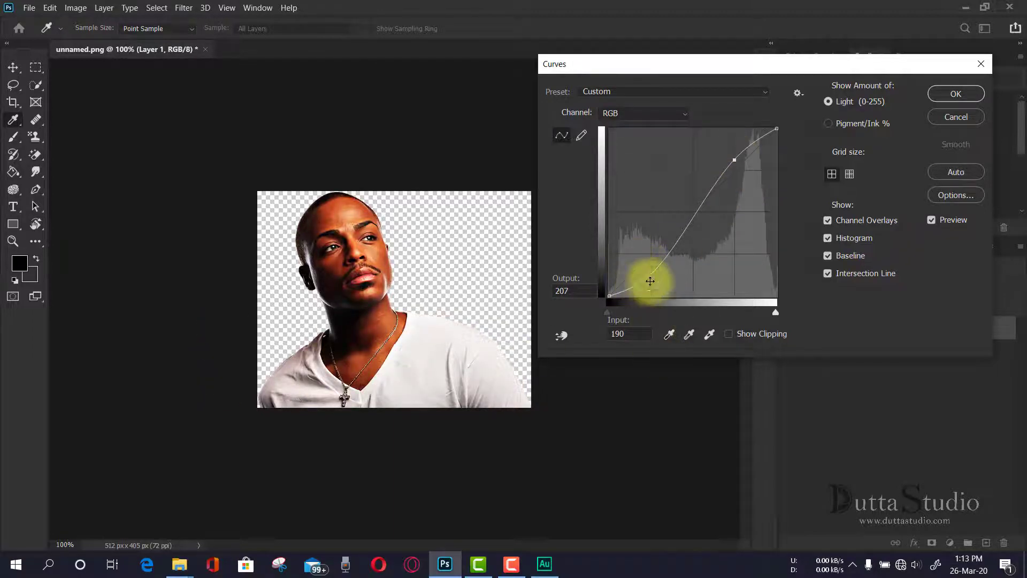
pyautogui.moveTo(651, 277); pyautogui.dragTo(646, 278)
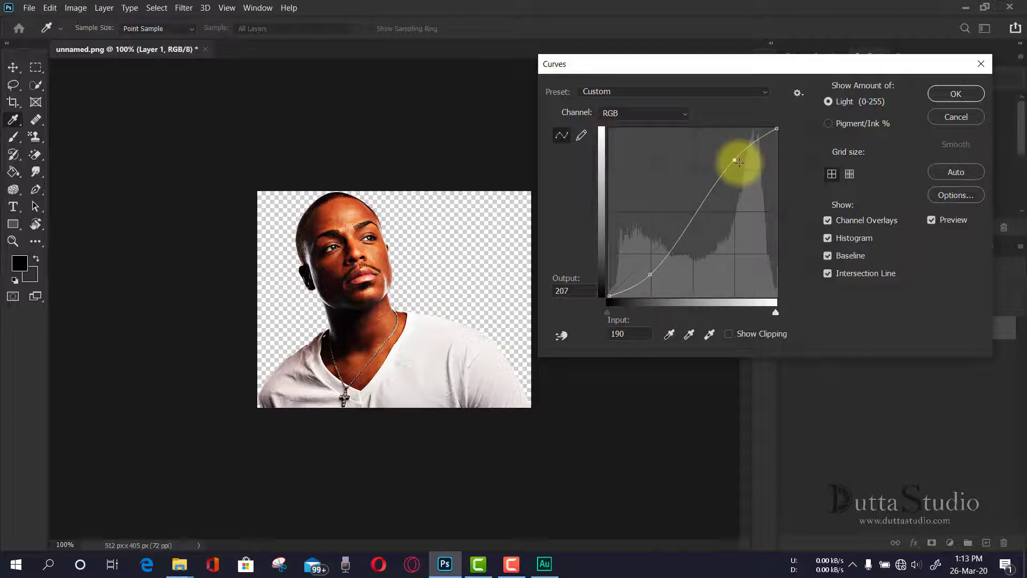
# - View the Red, Green and Blue channels of the Curves adjustment and cancel it
pyautogui.click(666, 114)
pyautogui.click(657, 131)
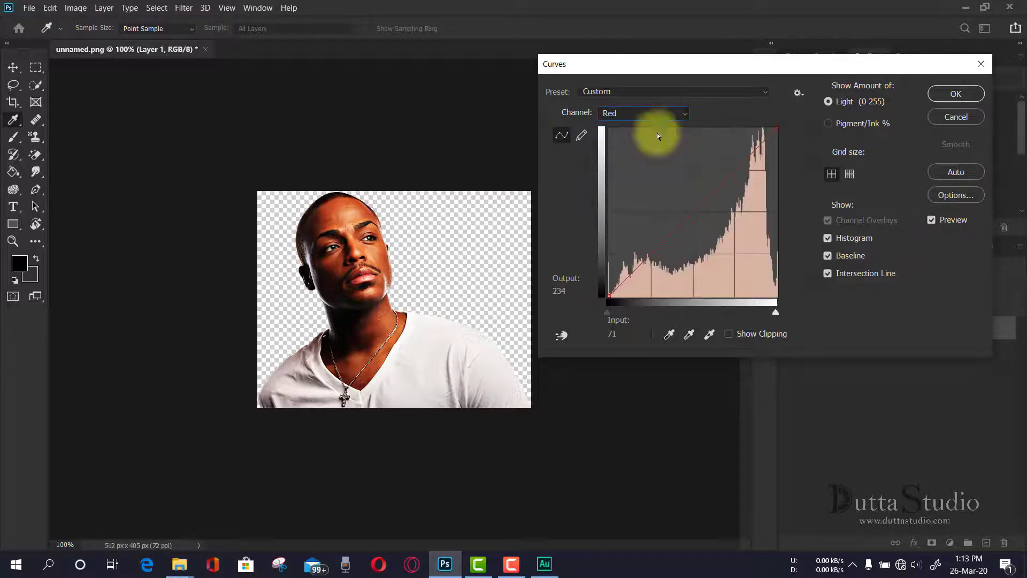
pyautogui.click(661, 114)
pyautogui.click(664, 149)
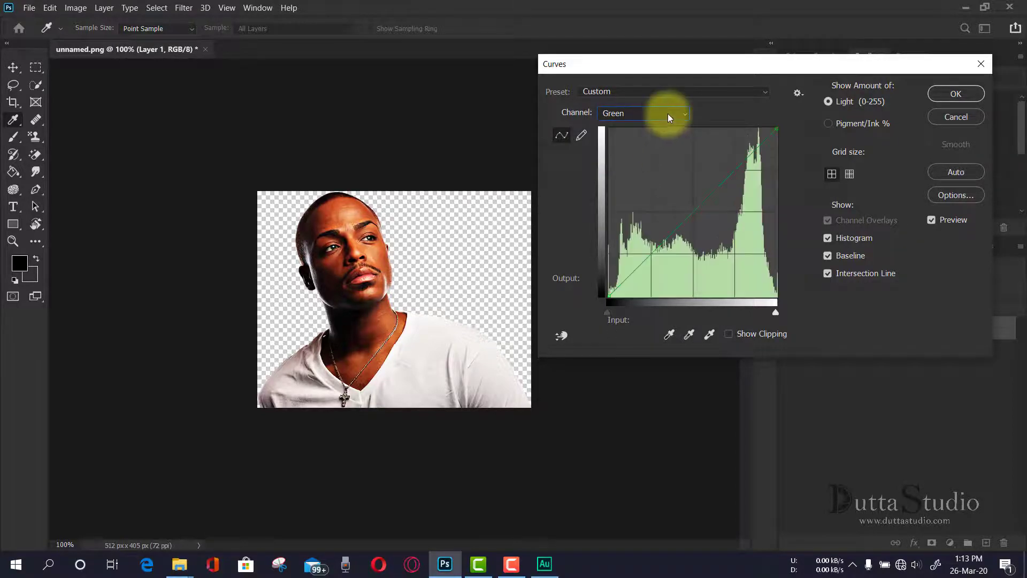
pyautogui.click(668, 113)
pyautogui.click(669, 165)
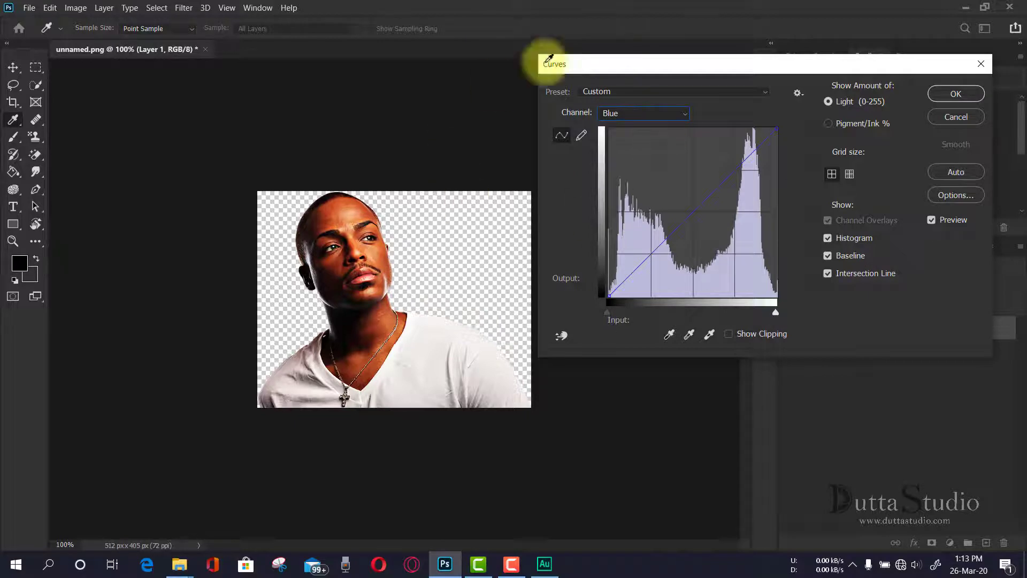
pyautogui.click(955, 117)
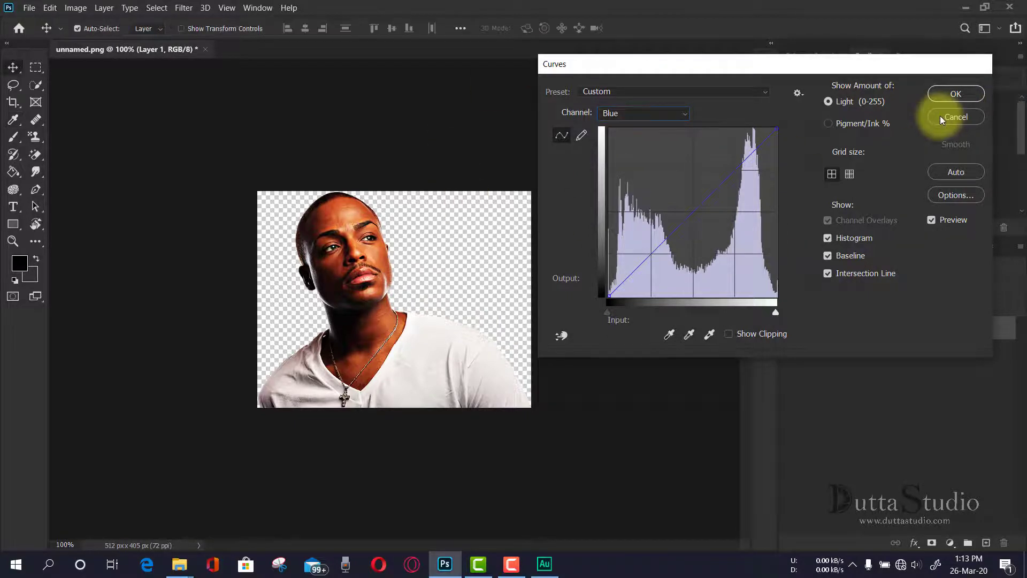
# - Try darkening the portrait with an Exposure adjustment of about -3.1, and cancel it
pyautogui.click(76, 8)
pyautogui.moveTo(128, 40)
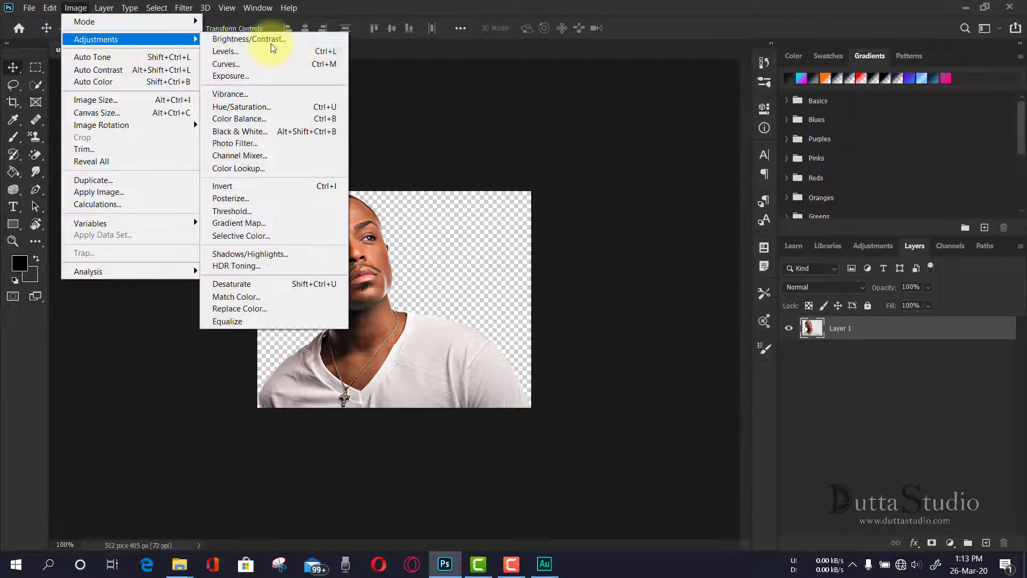
pyautogui.click(295, 76)
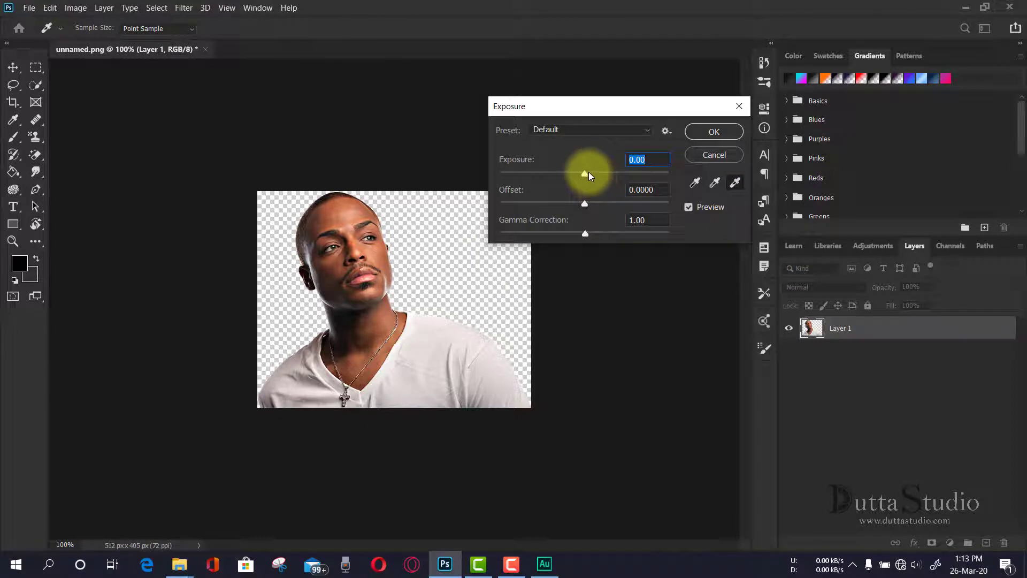
pyautogui.moveTo(588, 176); pyautogui.dragTo(545, 172)
pyautogui.click(717, 155)
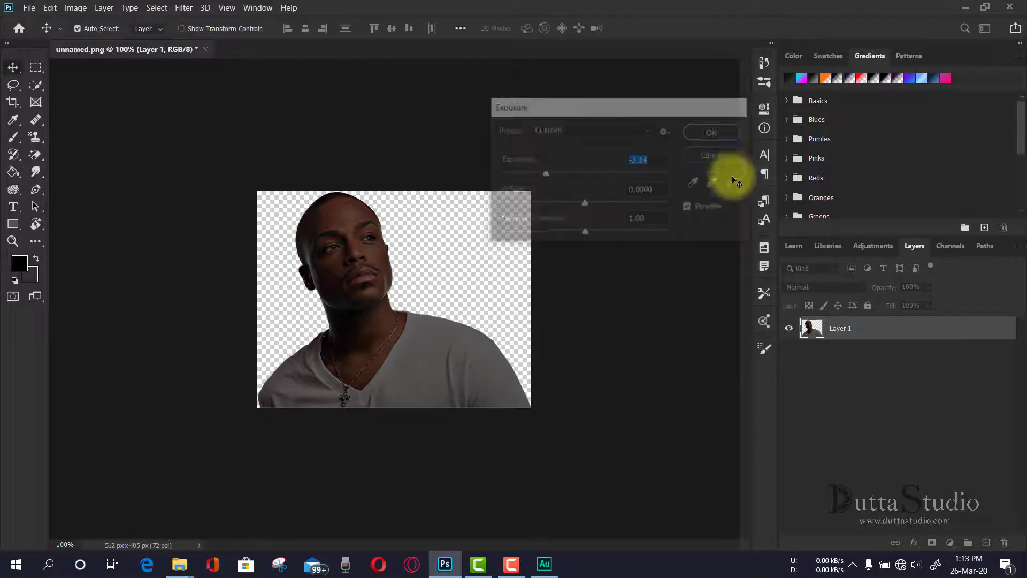
pyautogui.click(81, 8)
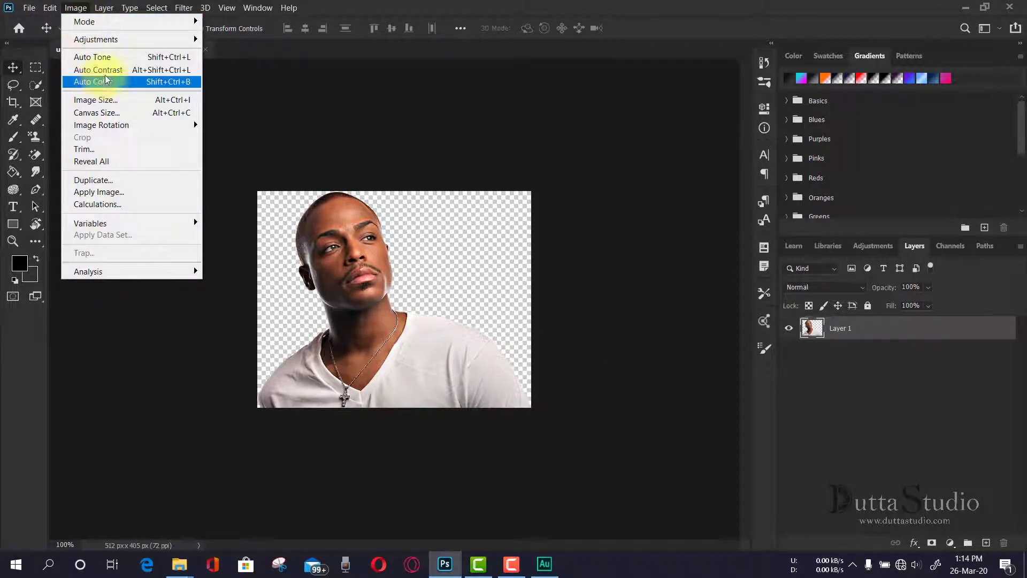
pyautogui.moveTo(196, 45)
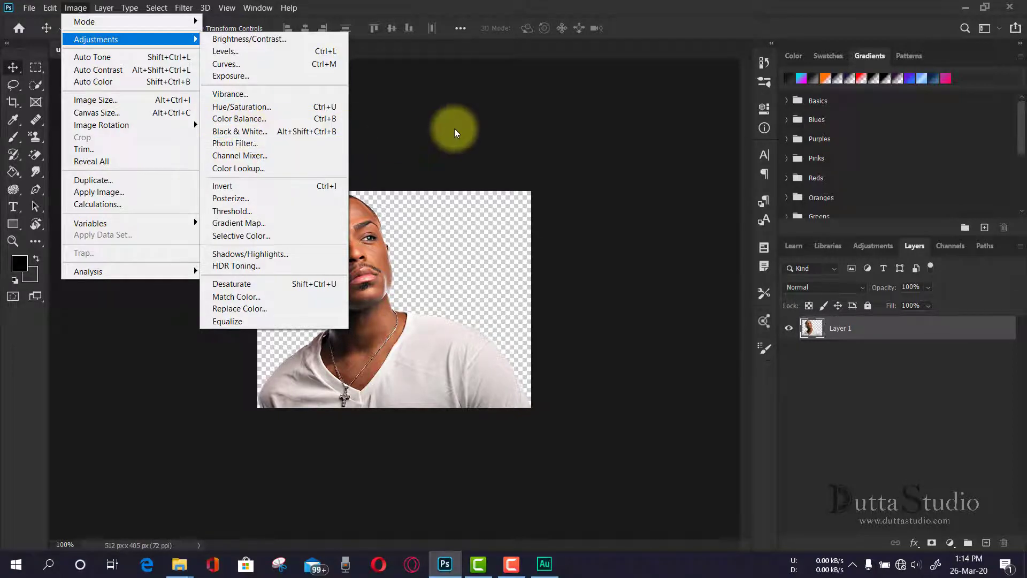
pyautogui.click(455, 129)
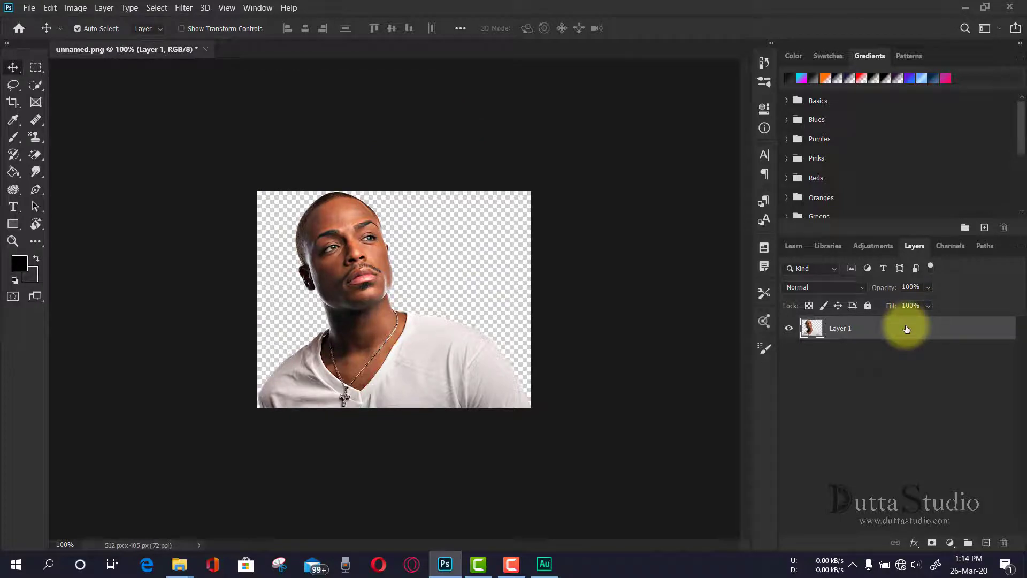
# - Duplicate Layer 1 and dismiss the Preferences dialog without changing anything
pyautogui.hotkey('ctrl', 'j')
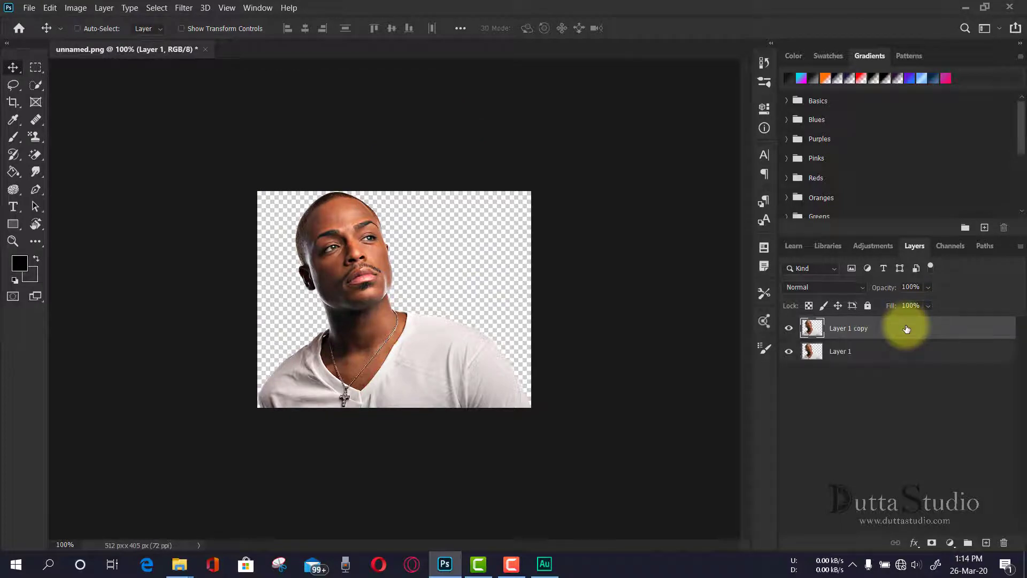
pyautogui.press('i')
pyautogui.hotkey('ctrl', 'k')
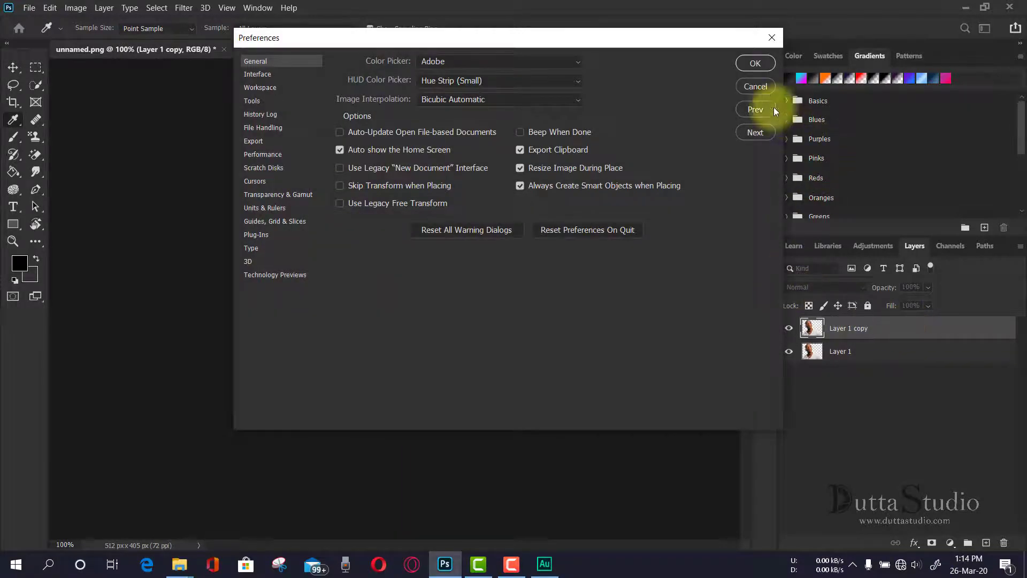
pyautogui.click(755, 86)
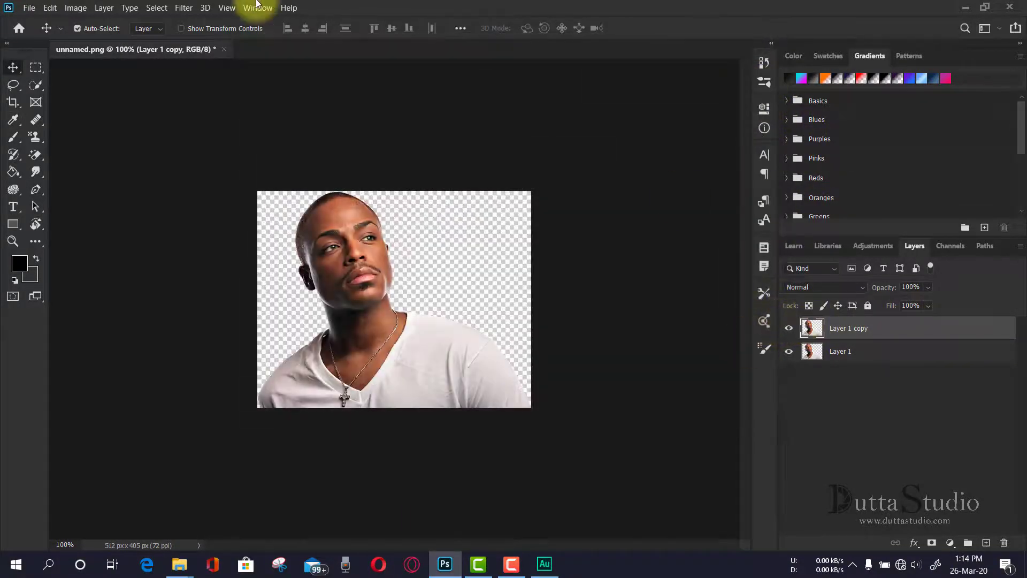
# - Convert Layer 1 copy to black and white using the Black & White adjustment's Default preset
pyautogui.click(75, 7)
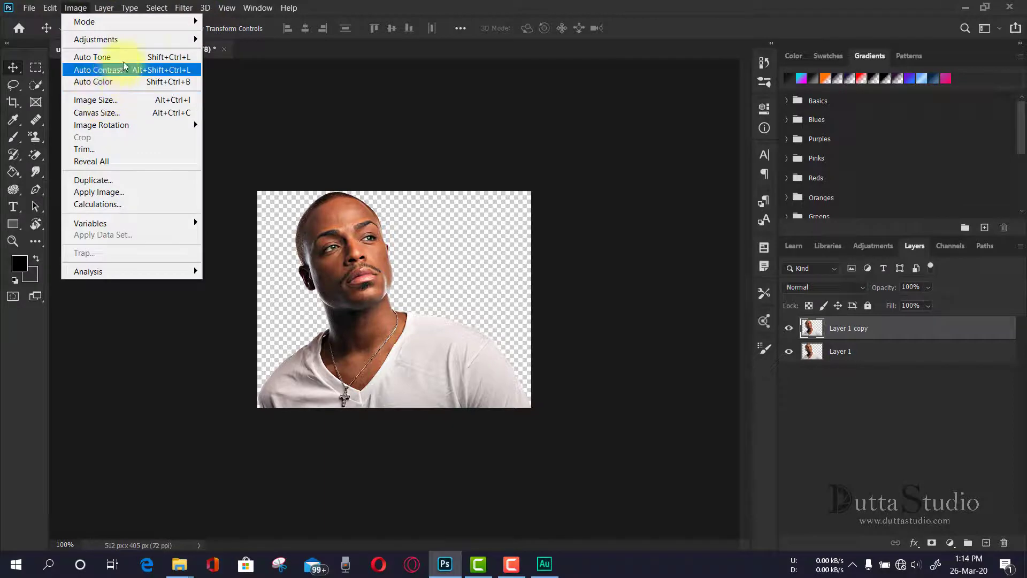
pyautogui.moveTo(131, 45)
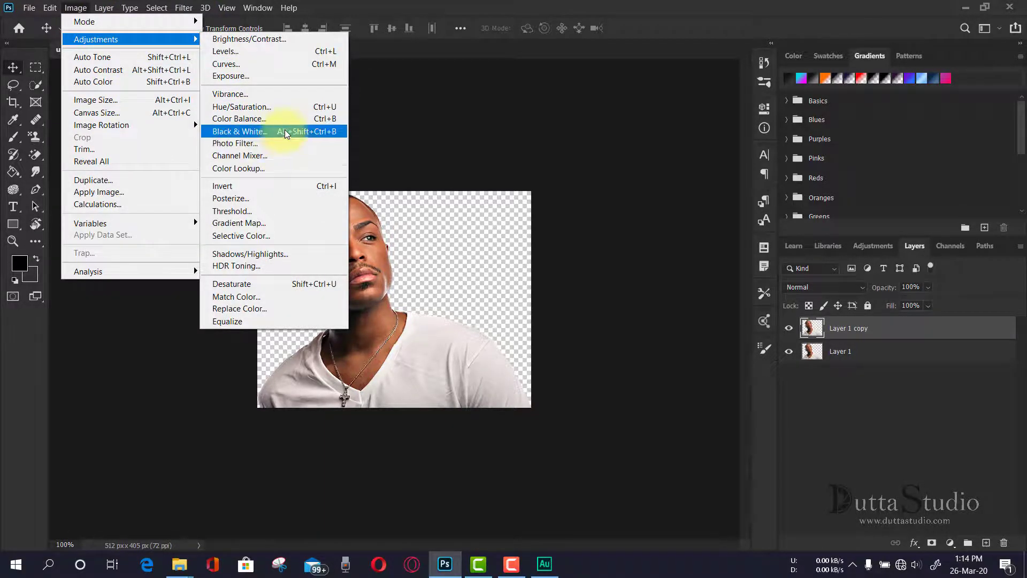
pyautogui.click(265, 131)
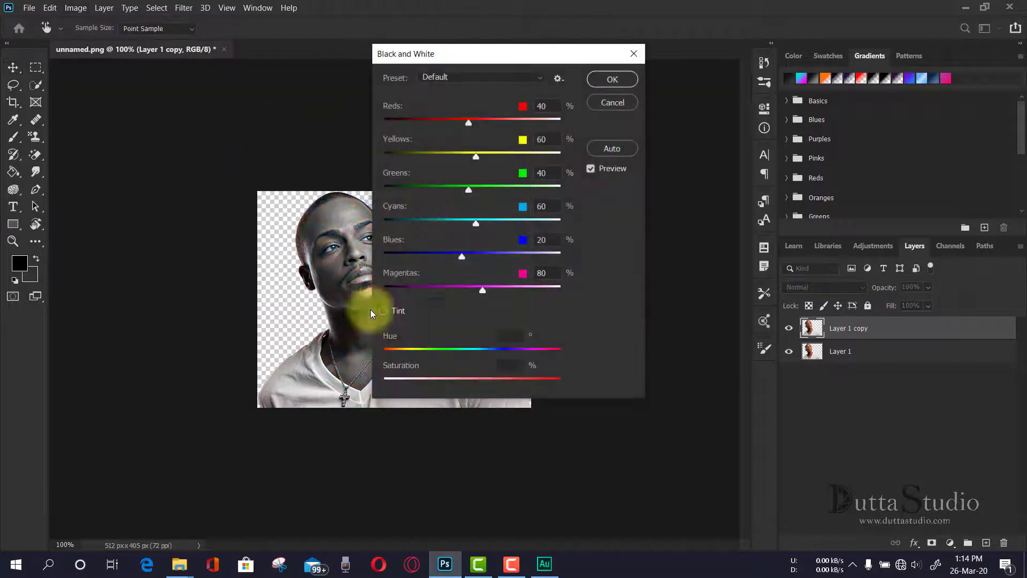
pyautogui.click(610, 80)
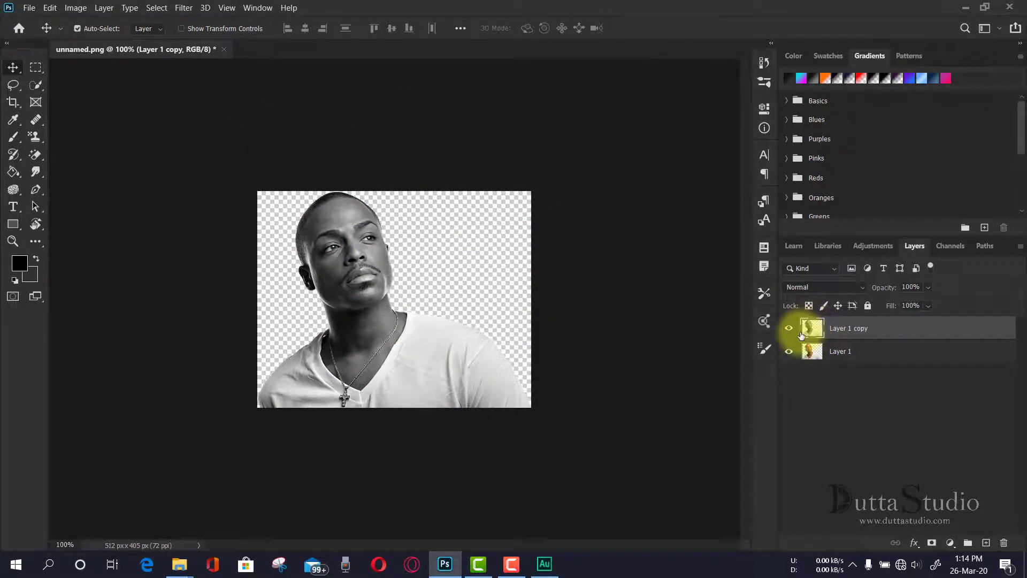
pyautogui.press('ctrl')
# - Inspect the Channel Mixer options for Layer 1 copy with the dialog moved off the portrait, and cancel without changes
pyautogui.click(75, 8)
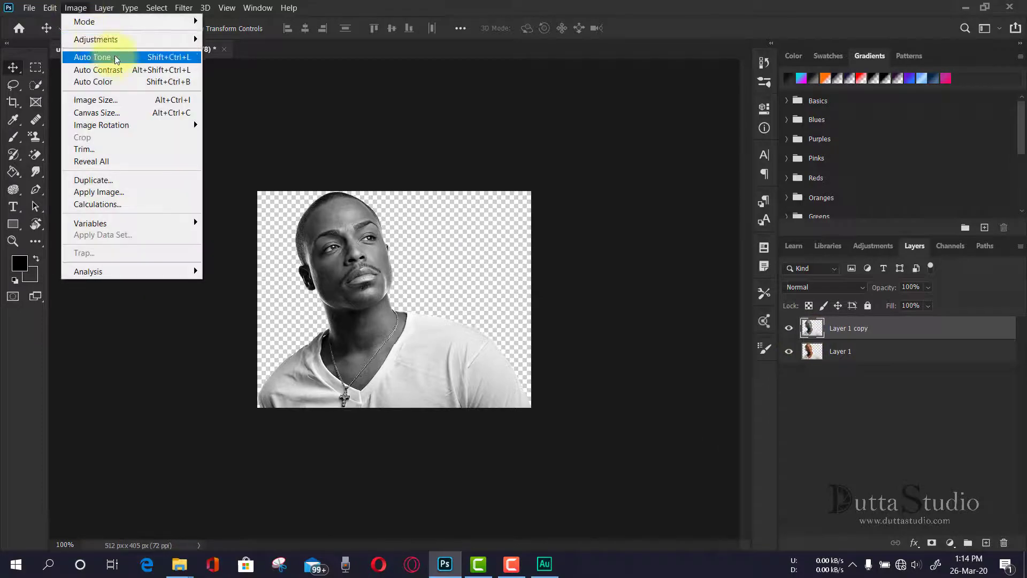
pyautogui.moveTo(125, 42)
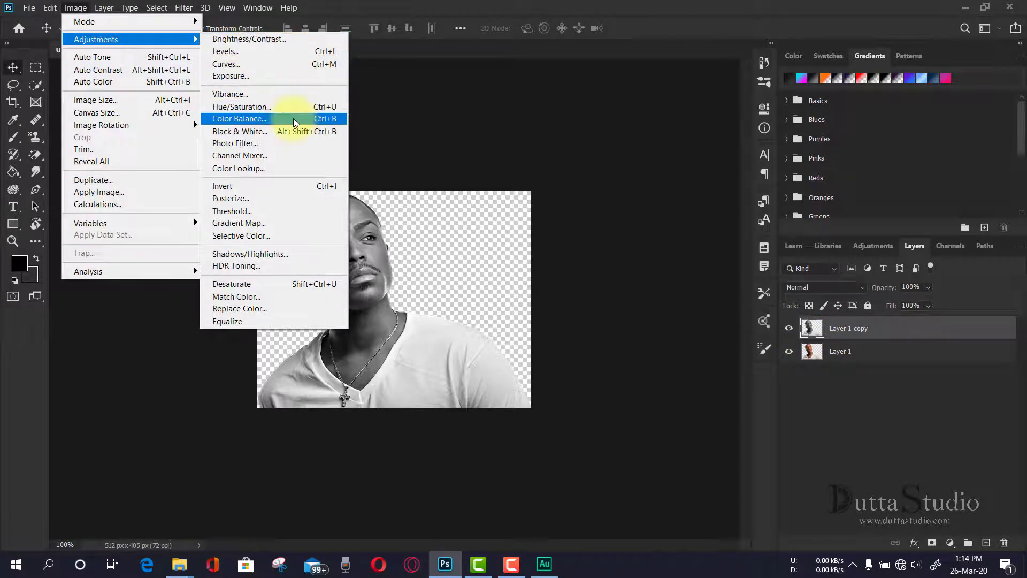
pyautogui.click(263, 155)
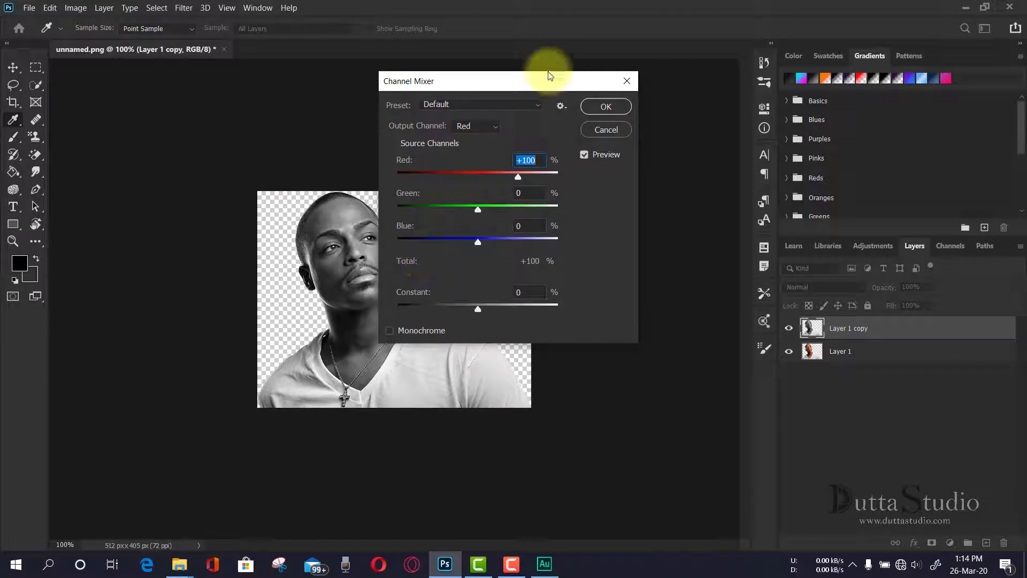
pyautogui.moveTo(519, 81); pyautogui.dragTo(679, 72)
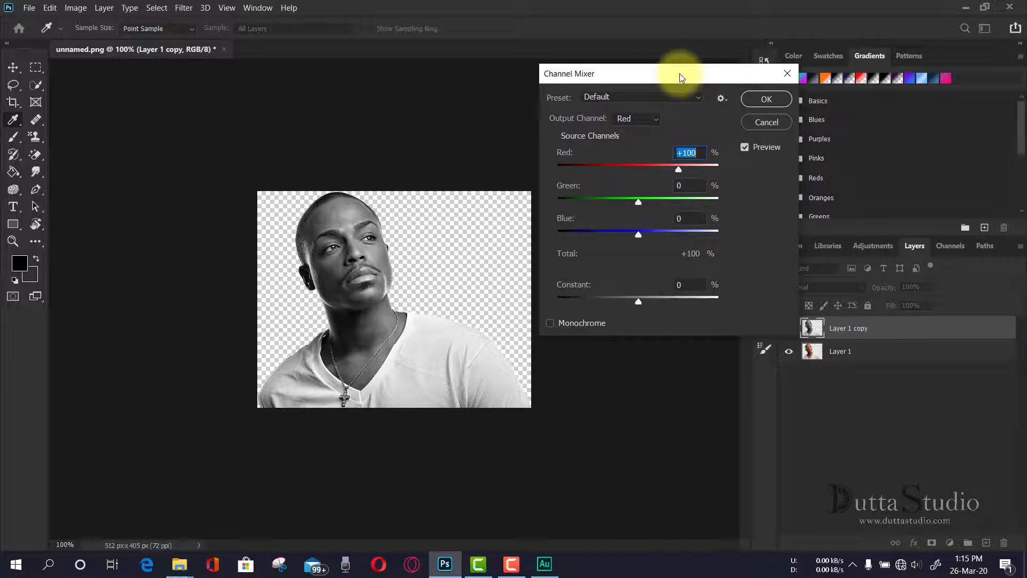
pyautogui.click(763, 128)
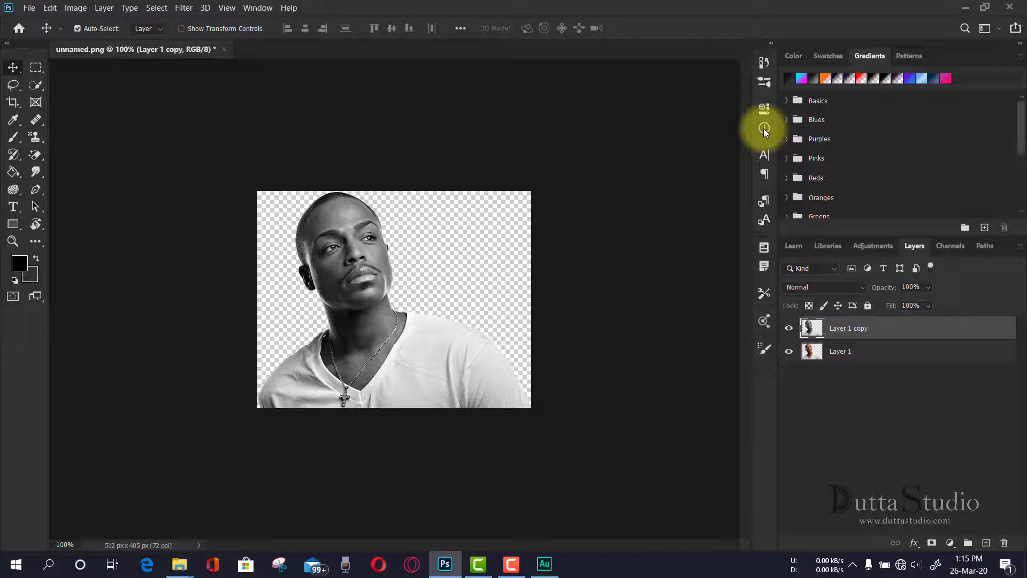
# - Hide the black-and-white Layer 1 copy and select Layer 1
pyautogui.click(790, 330)
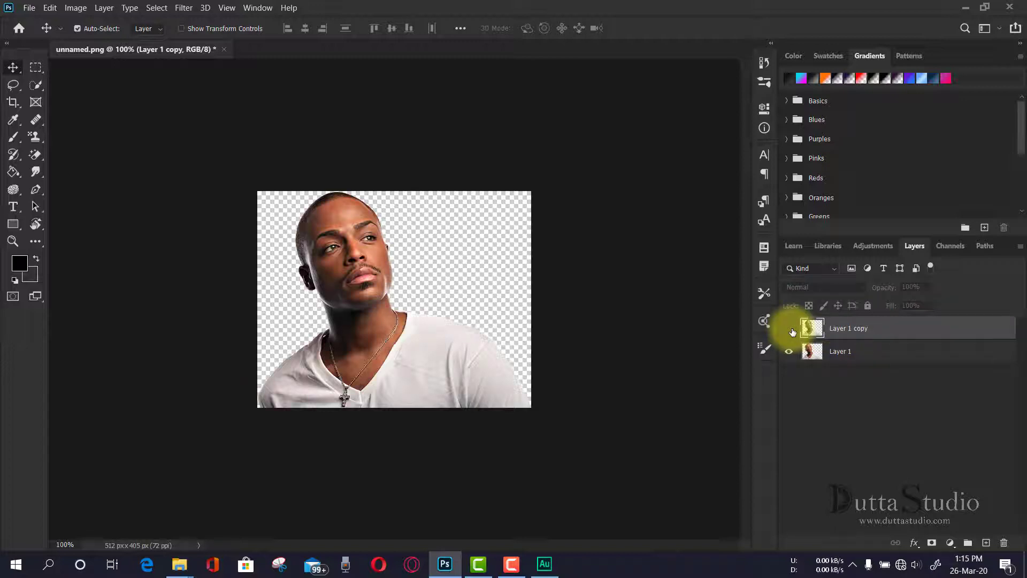
pyautogui.click(75, 9)
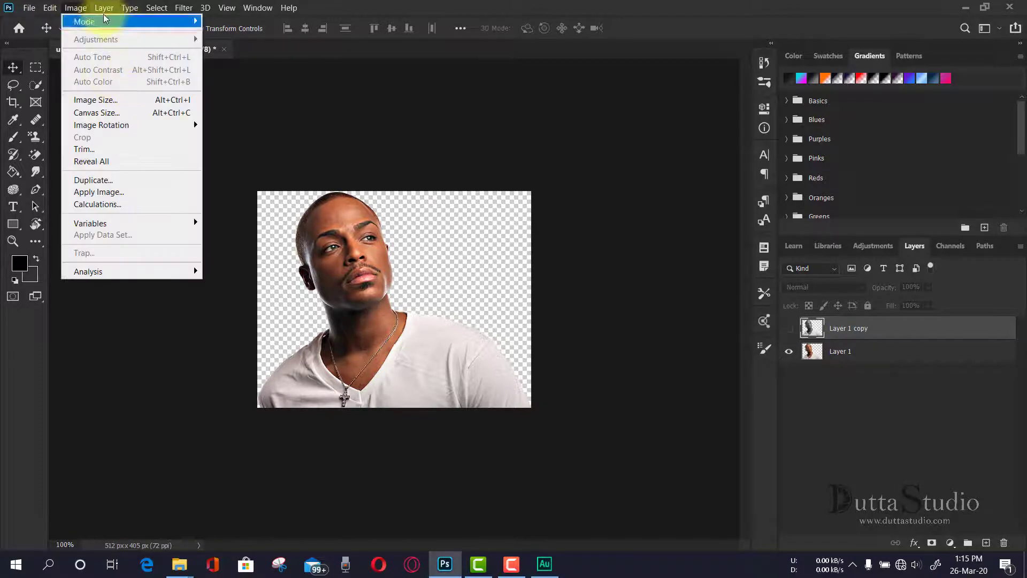
pyautogui.click(438, 175)
pyautogui.click(840, 351)
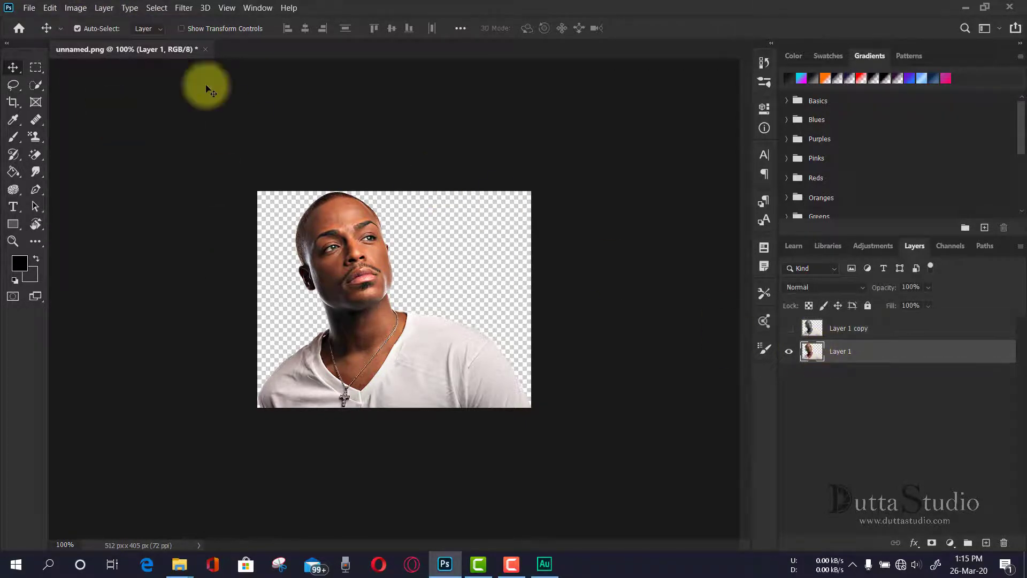
# - Select the whole man on Layer 1 with the Quick Selection tool
pyautogui.click(76, 8)
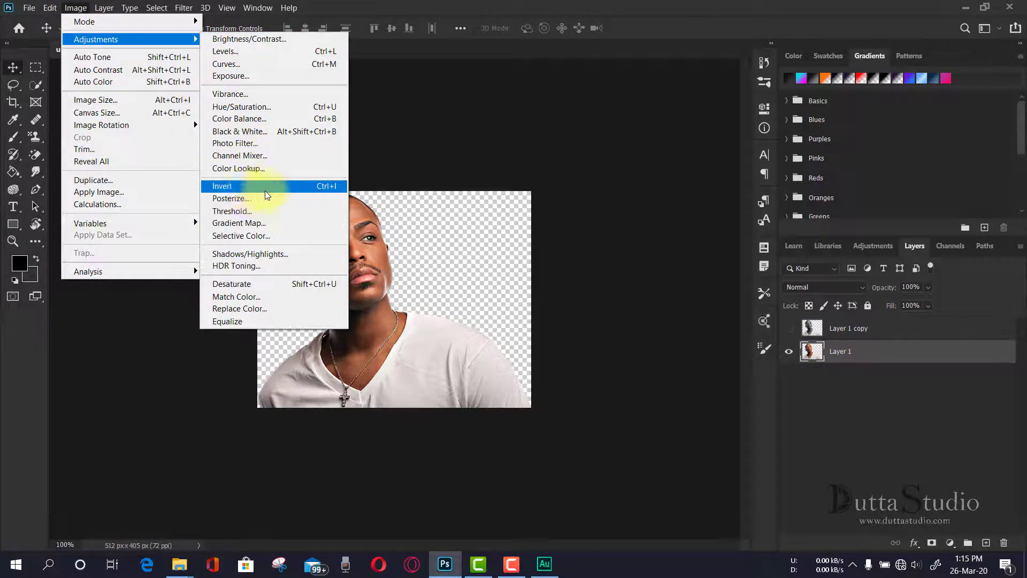
pyautogui.click(453, 185)
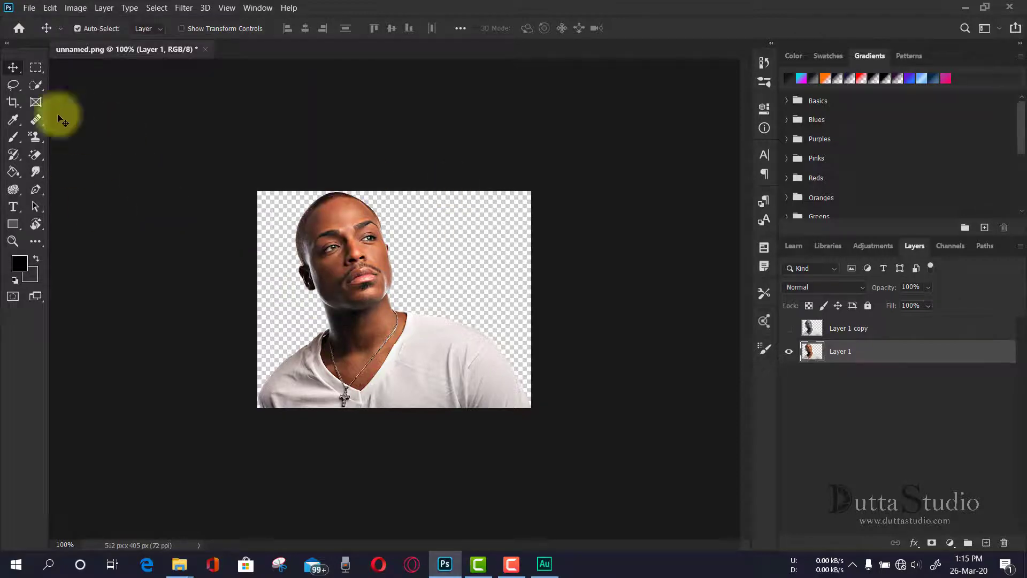
pyautogui.click(36, 85)
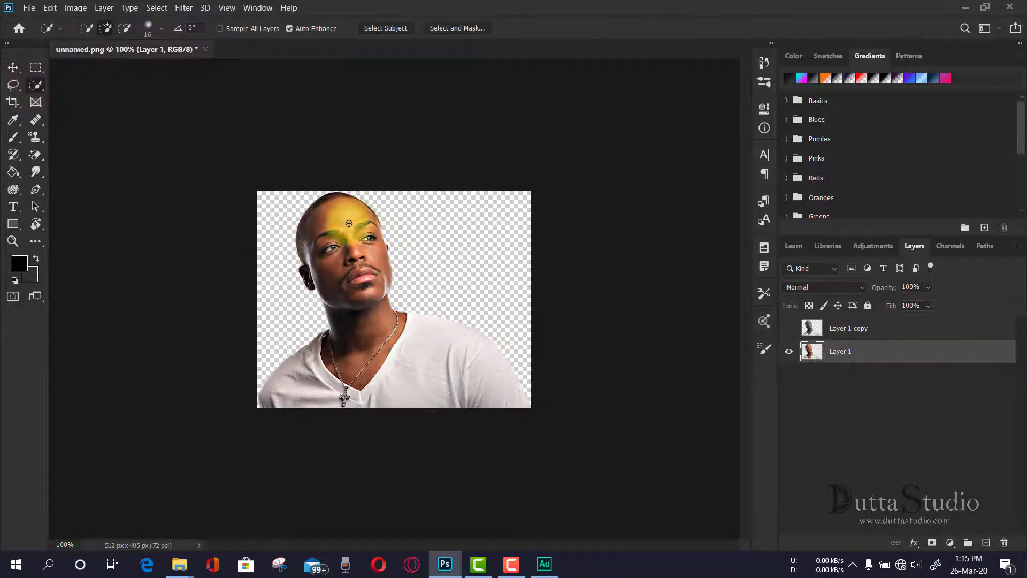
pyautogui.moveTo(362, 216)
pyautogui.mouseDown()
pyautogui.moveTo(327, 207)
pyautogui.moveTo(321, 227)
pyautogui.moveTo(348, 301)
pyautogui.moveTo(351, 356)
pyautogui.moveTo(290, 396)
pyautogui.moveTo(412, 391)
pyautogui.moveTo(433, 364)
pyautogui.moveTo(368, 343)
pyautogui.mouseUp()
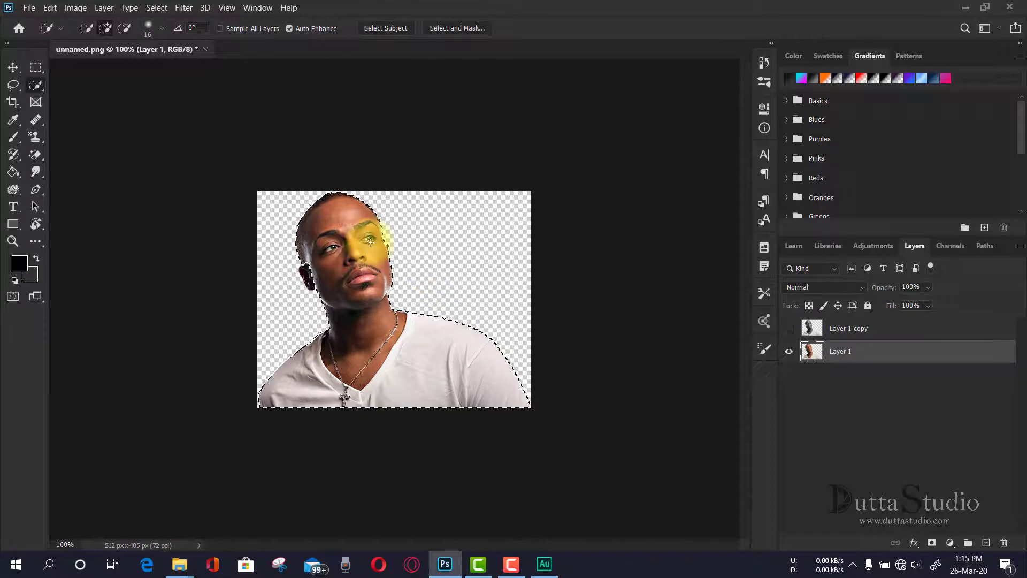
# - Try Invert on the selected man, invert the colors back, and remove the selection
pyautogui.click(76, 7)
pyautogui.moveTo(107, 39)
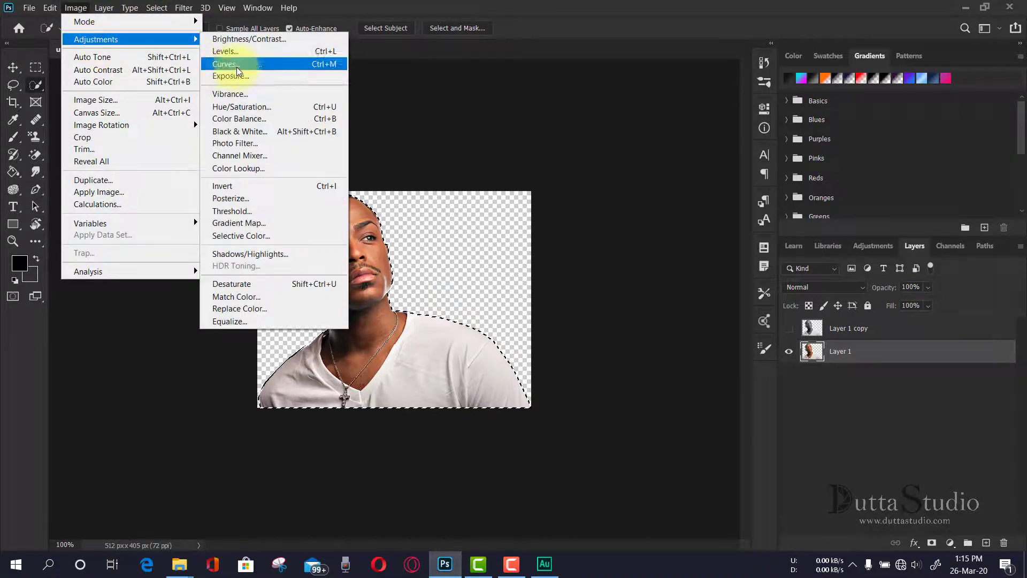
pyautogui.click(272, 186)
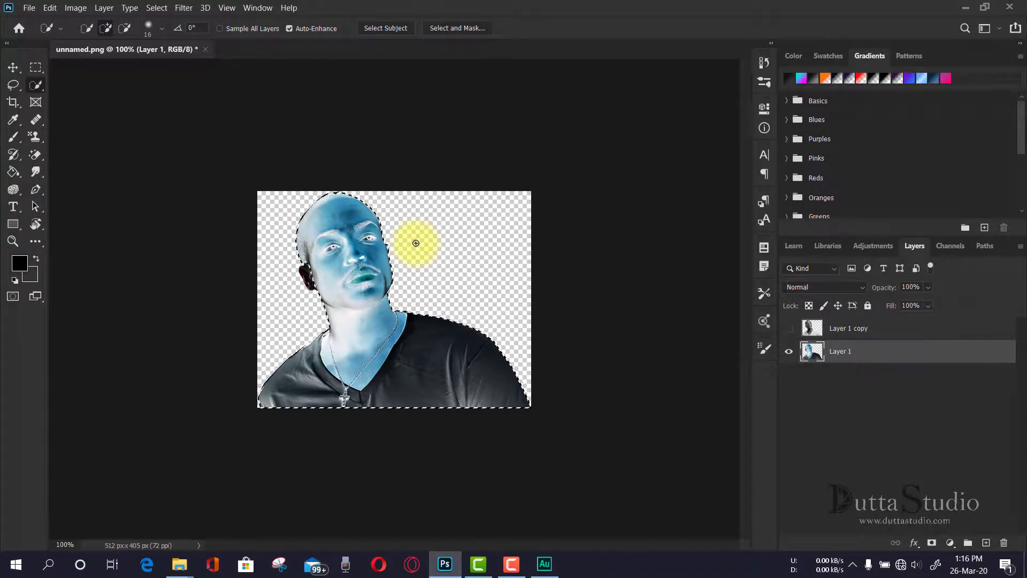
pyautogui.hotkey('ctrl', 'i')
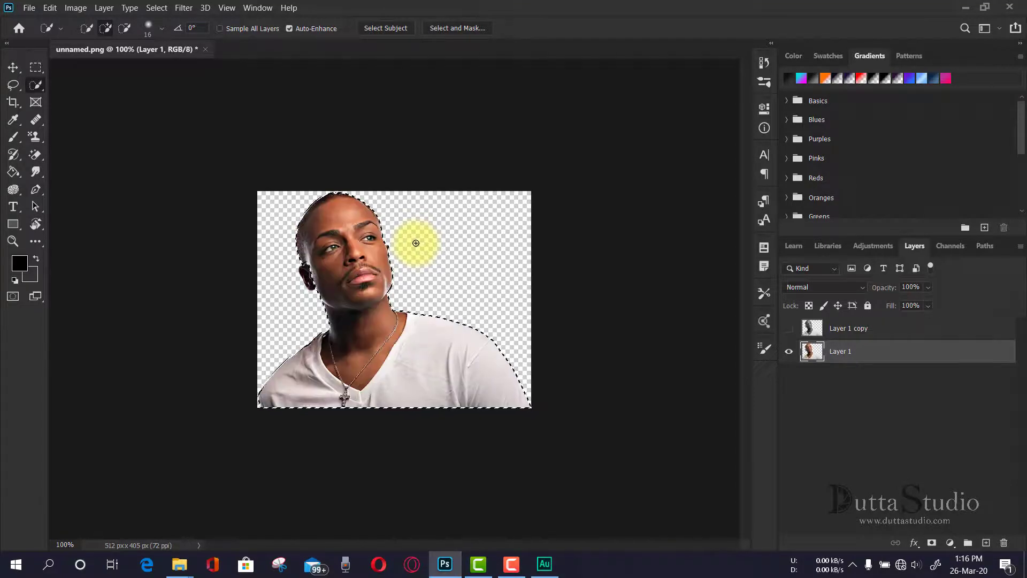
pyautogui.hotkey('ctrl', 'd')
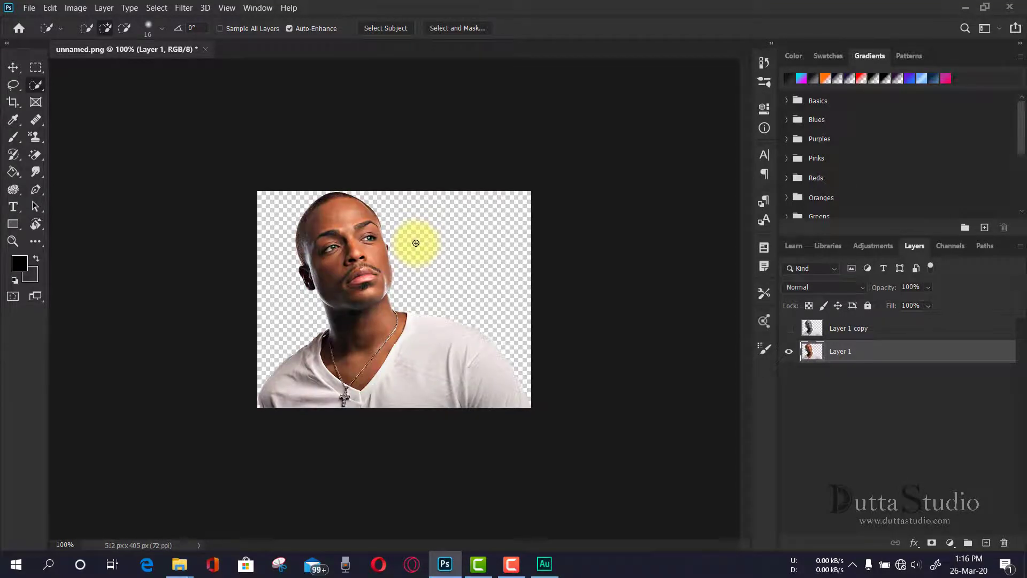
# - Preview Posterize on Layer 1 by raising Levels and lowering it to 2, and cancel the adjustment
pyautogui.click(75, 8)
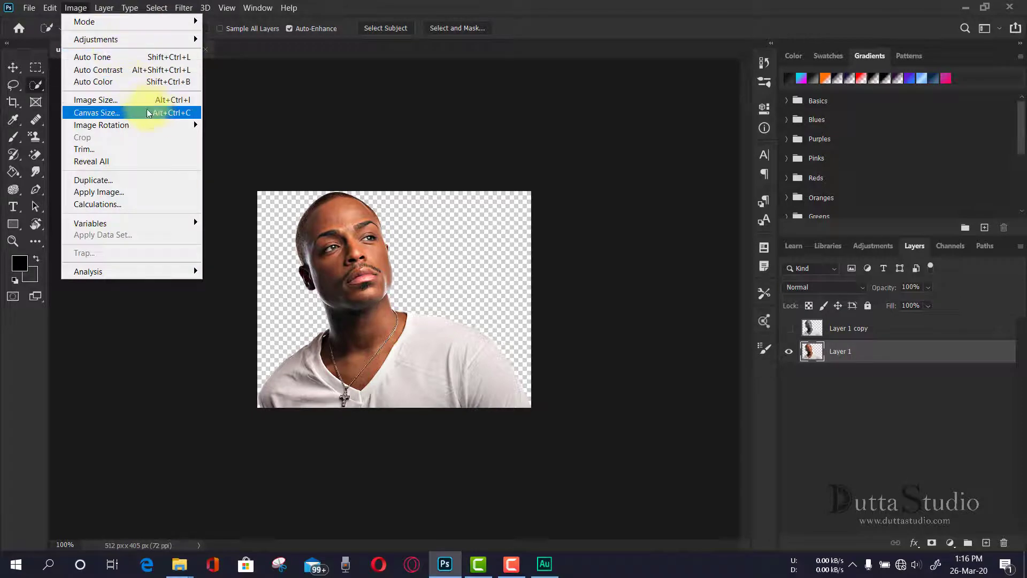
pyautogui.moveTo(159, 36)
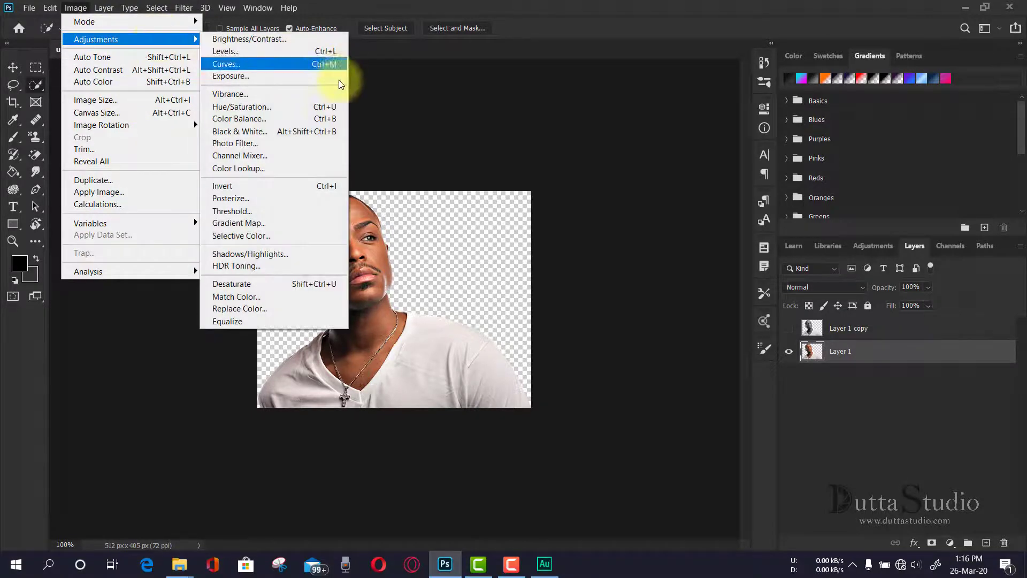
pyautogui.click(288, 198)
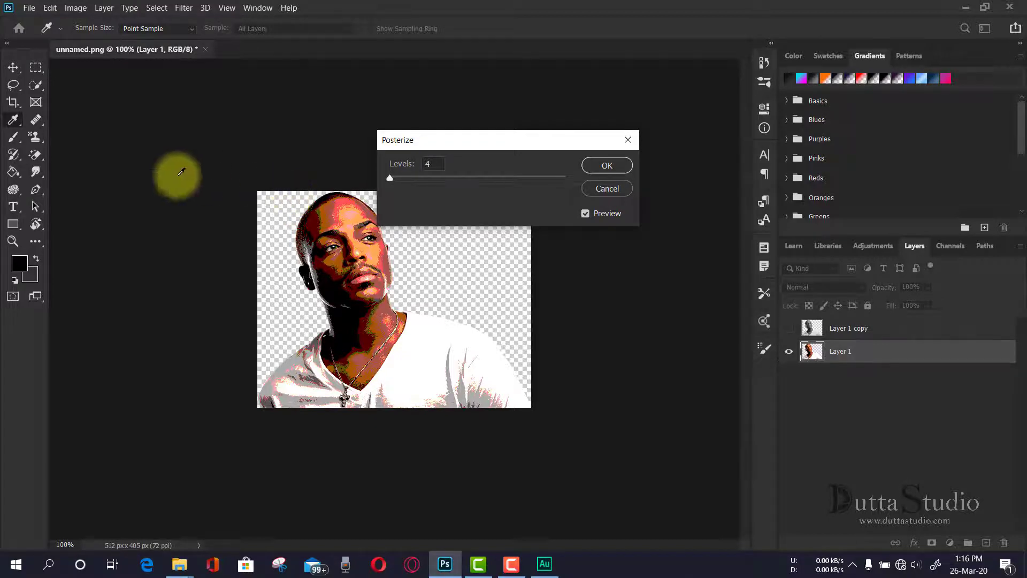
pyautogui.moveTo(394, 178); pyautogui.dragTo(569, 191)
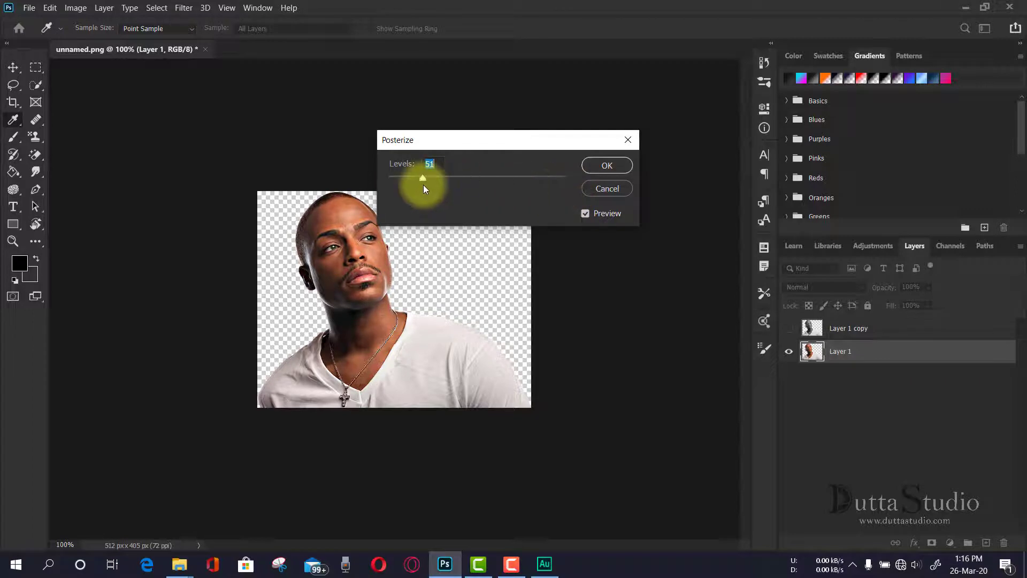
pyautogui.moveTo(408, 179); pyautogui.dragTo(386, 176)
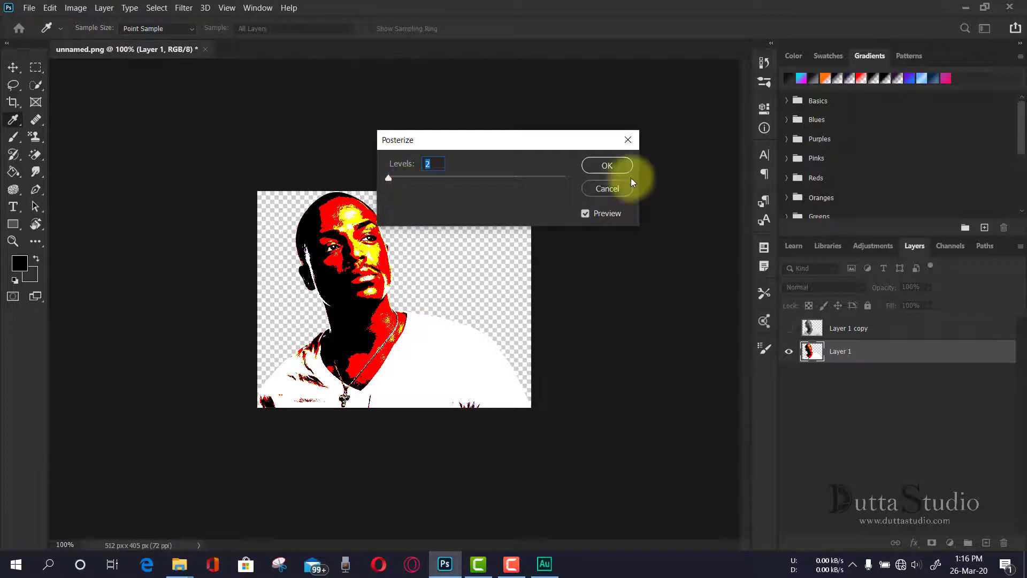
pyautogui.click(610, 187)
pyautogui.press('w')
# - Start HDR Toning with flattening of the document accepted, inspect its options with the dialog moved off the portrait, and cancel the toning
pyautogui.click(75, 7)
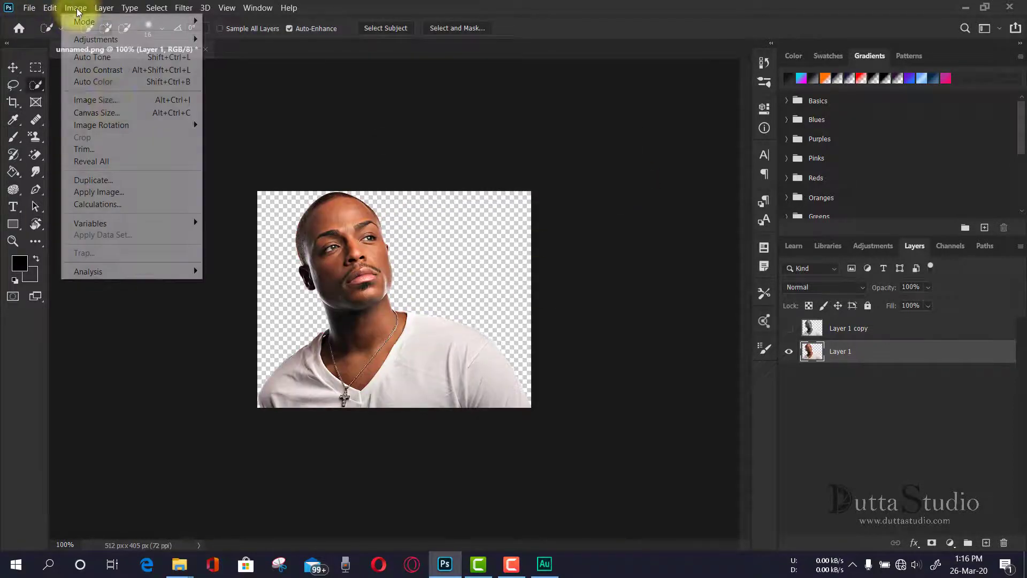
pyautogui.moveTo(177, 39)
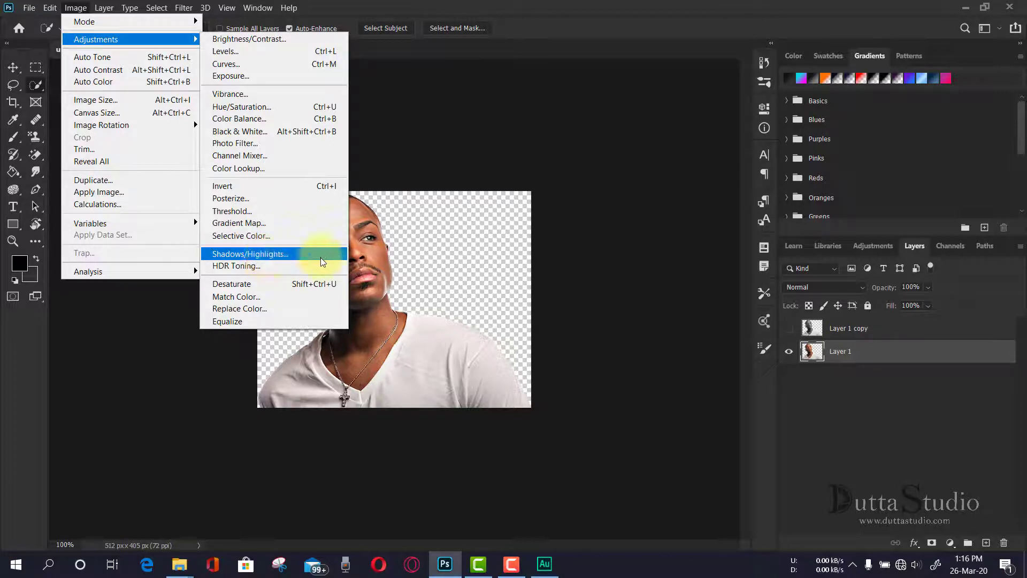
pyautogui.click(254, 265)
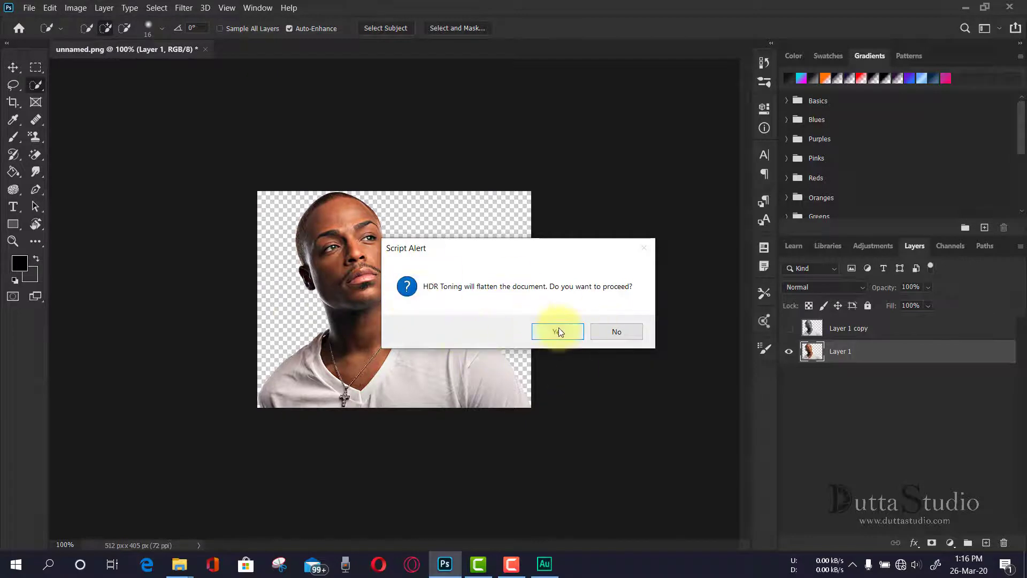
pyautogui.click(558, 330)
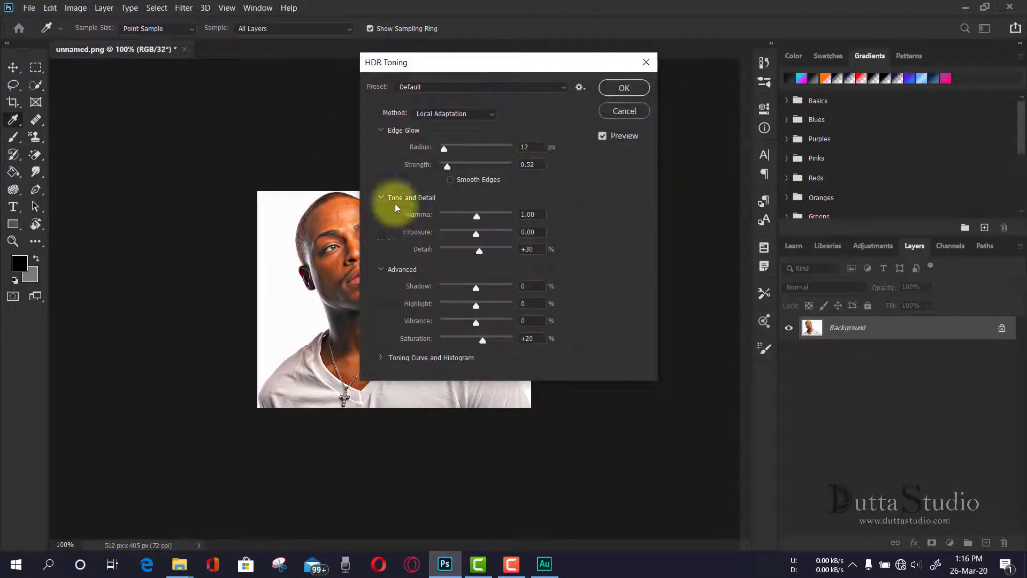
pyautogui.moveTo(464, 71); pyautogui.dragTo(620, 57)
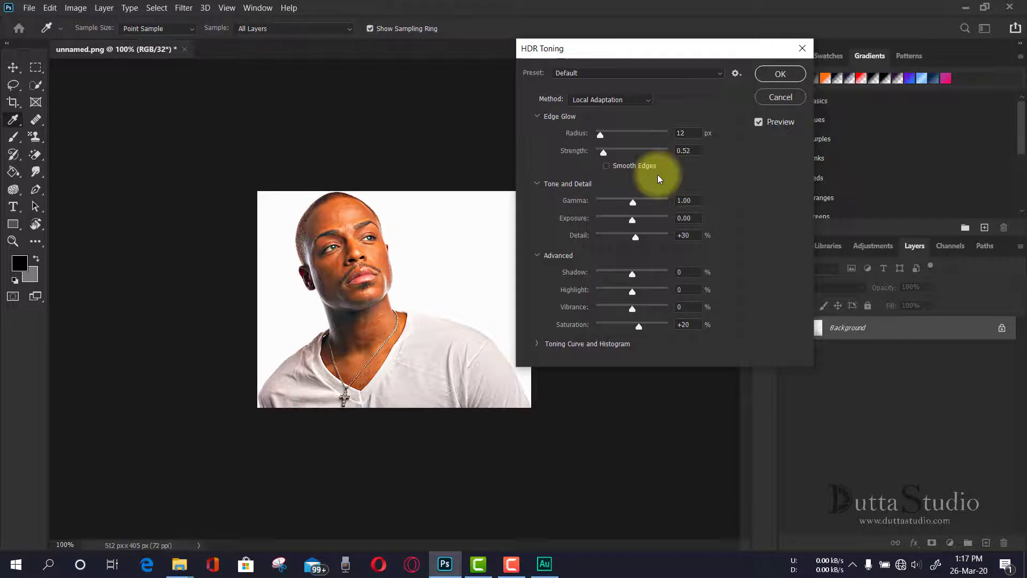
pyautogui.click(781, 100)
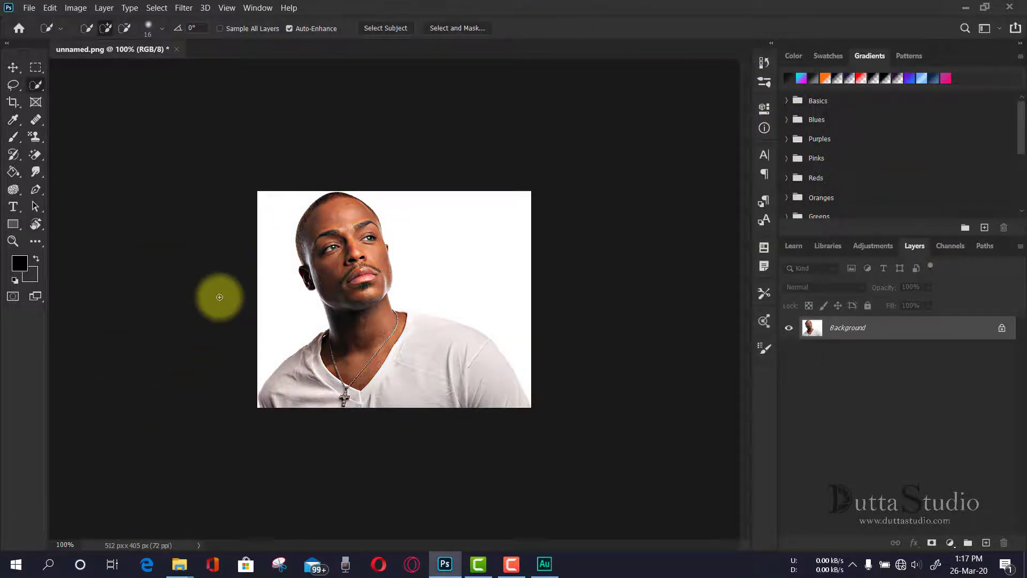
# - Try Desaturate on the flattened portrait and undo it
pyautogui.click(75, 8)
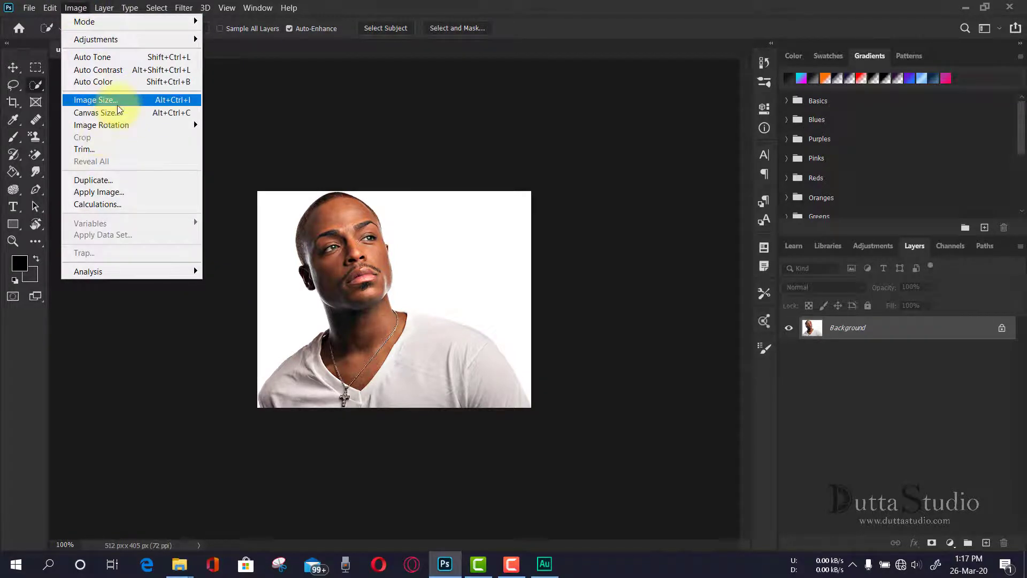
pyautogui.moveTo(145, 40)
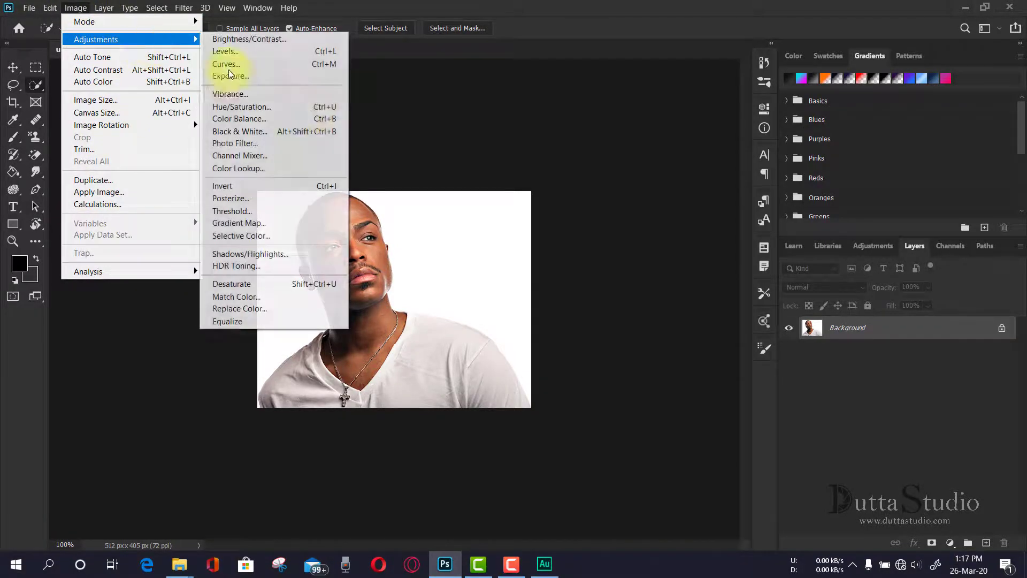
pyautogui.click(309, 284)
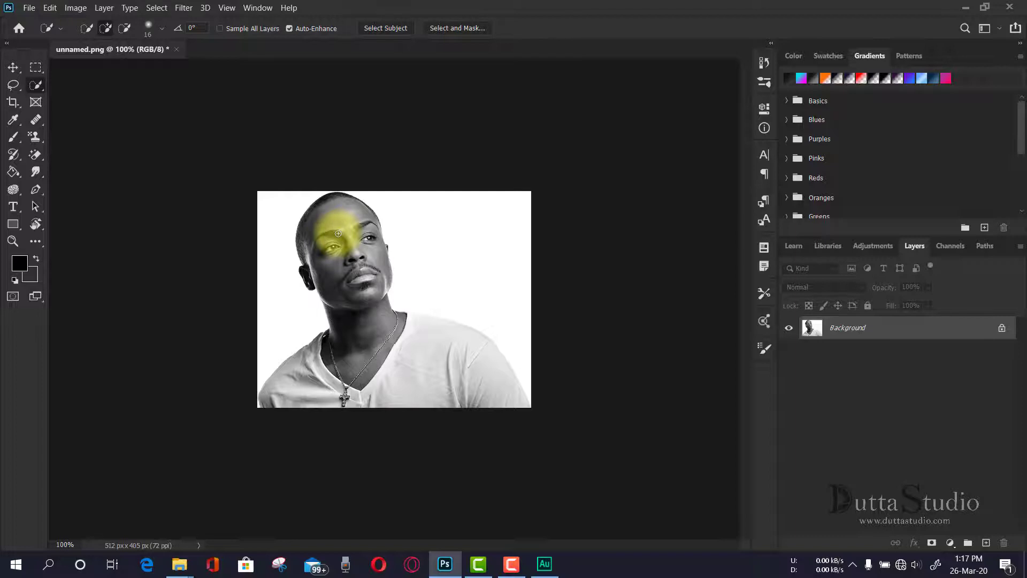
pyautogui.hotkey('ctrl', 'z')
# - Set the image width to 200 millimeters in the Image Size settings
pyautogui.click(77, 9)
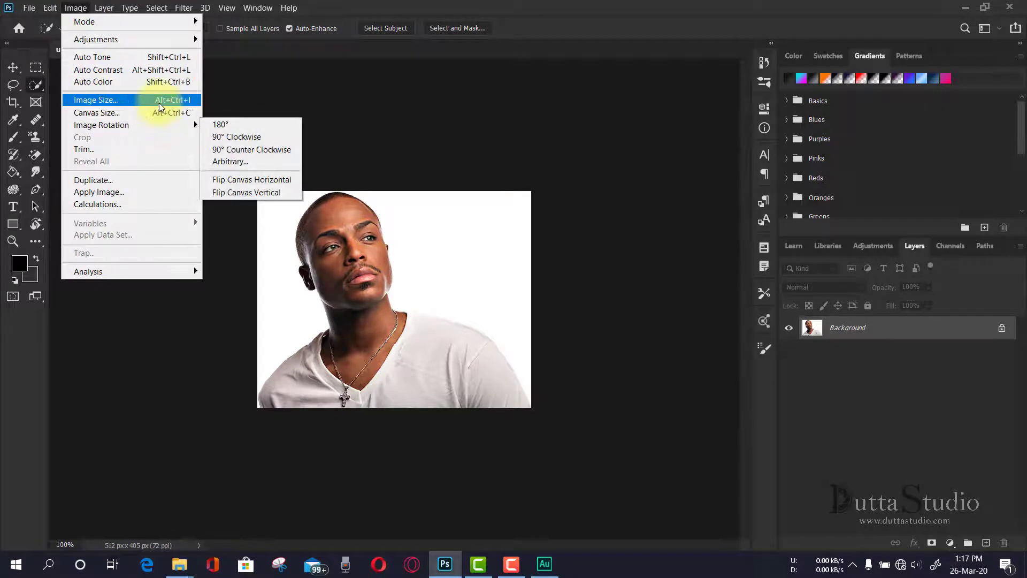
pyautogui.moveTo(161, 40)
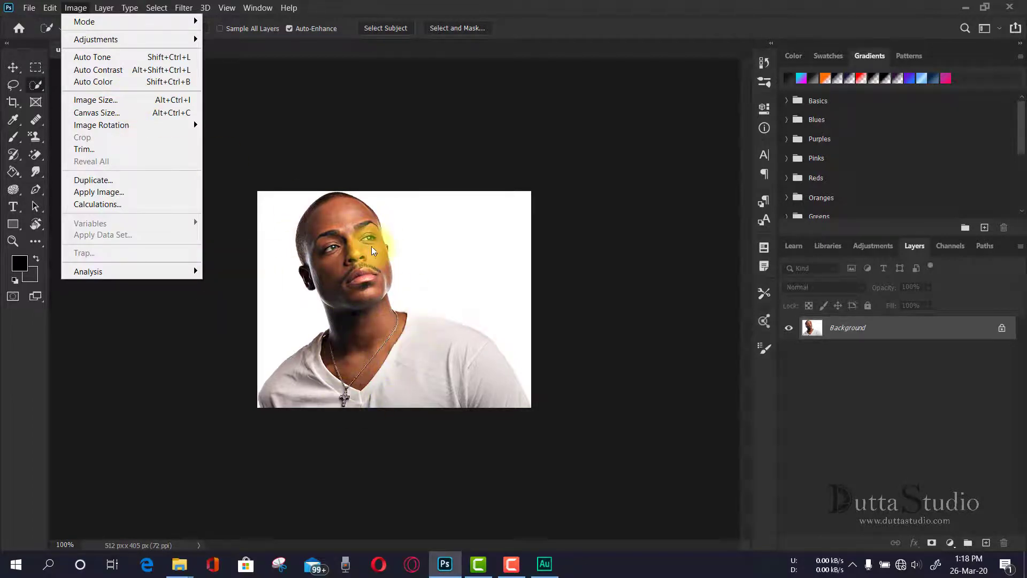
pyautogui.click(130, 99)
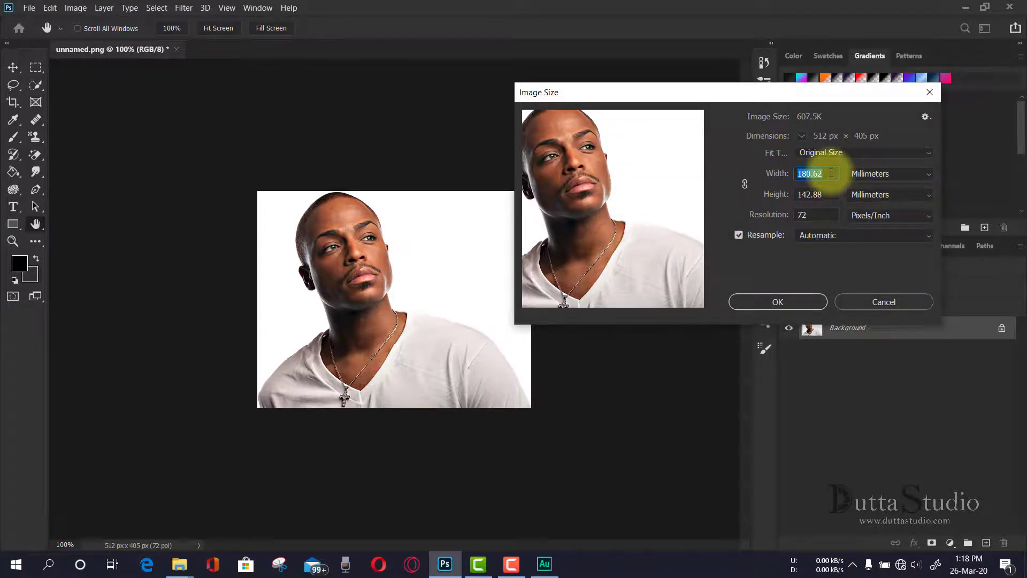
pyautogui.write('202')
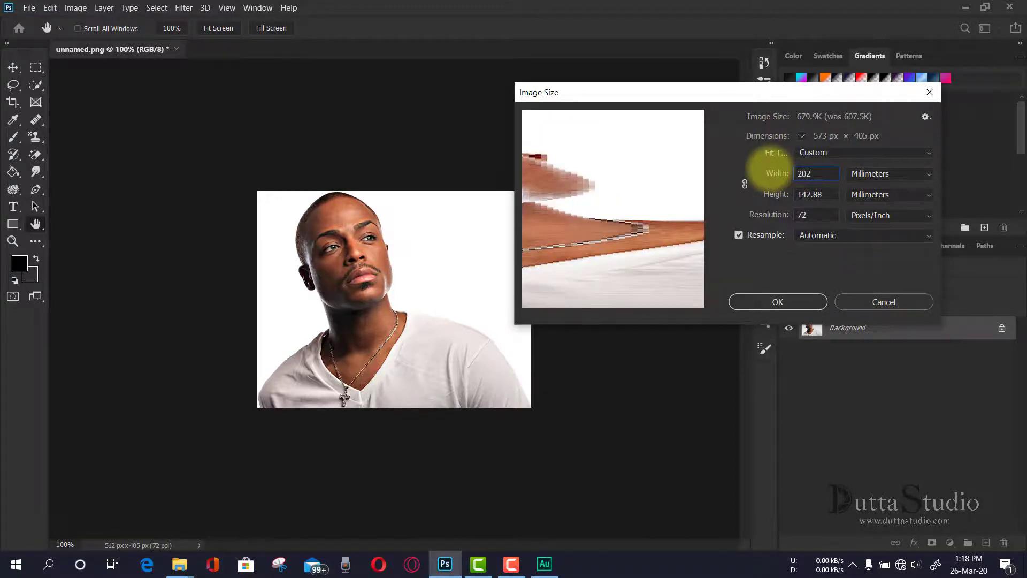
pyautogui.press('BackSpace')
pyautogui.write('0')
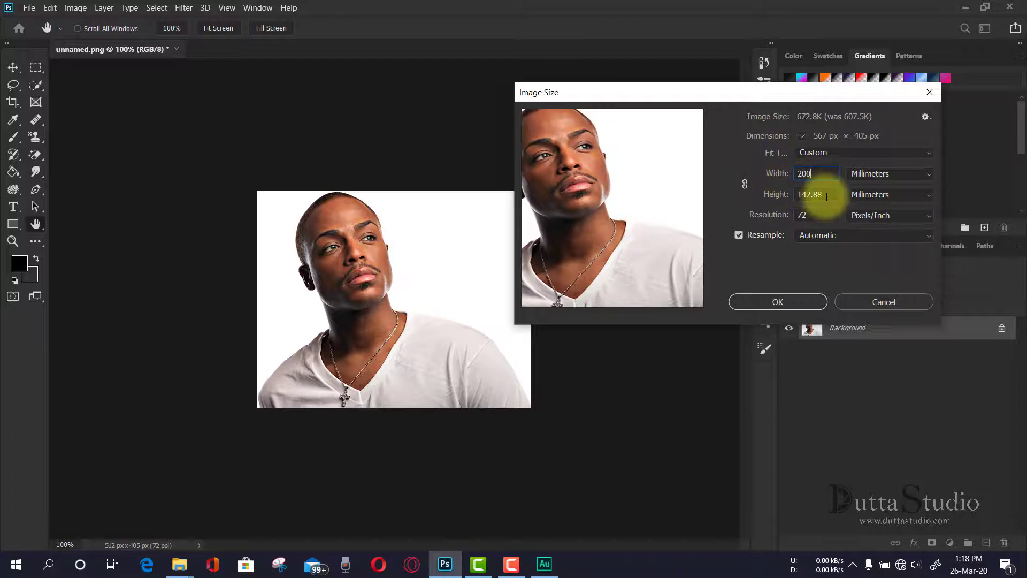
# - Set the image height to 150 millimeters, apply the resize, and compare it with the original size by undoing and redoing it
pyautogui.press('Tab')
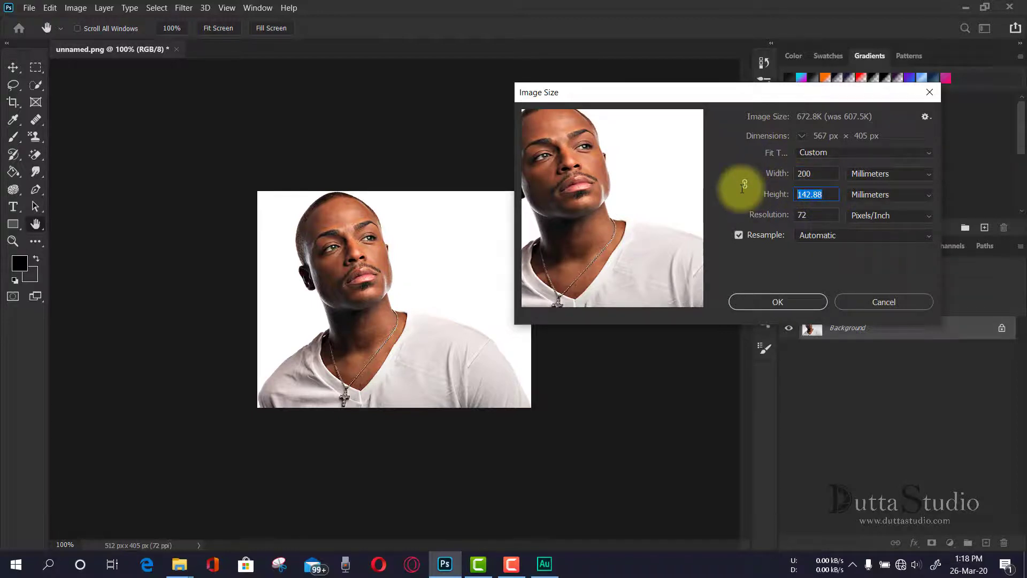
pyautogui.click(744, 185)
pyautogui.write('150')
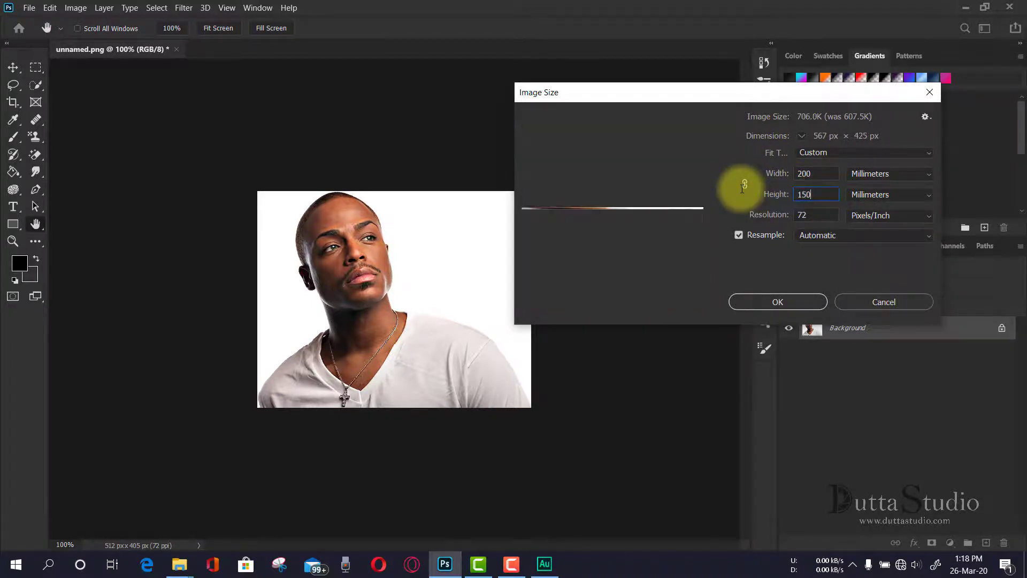
pyautogui.click(782, 301)
pyautogui.press('w')
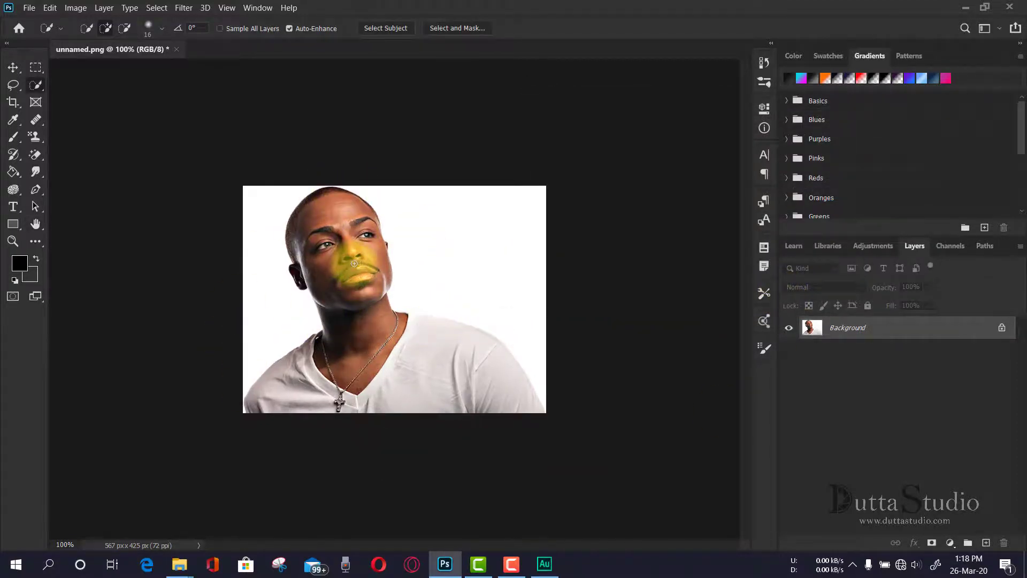
pyautogui.hotkey('ctrl', 'z')
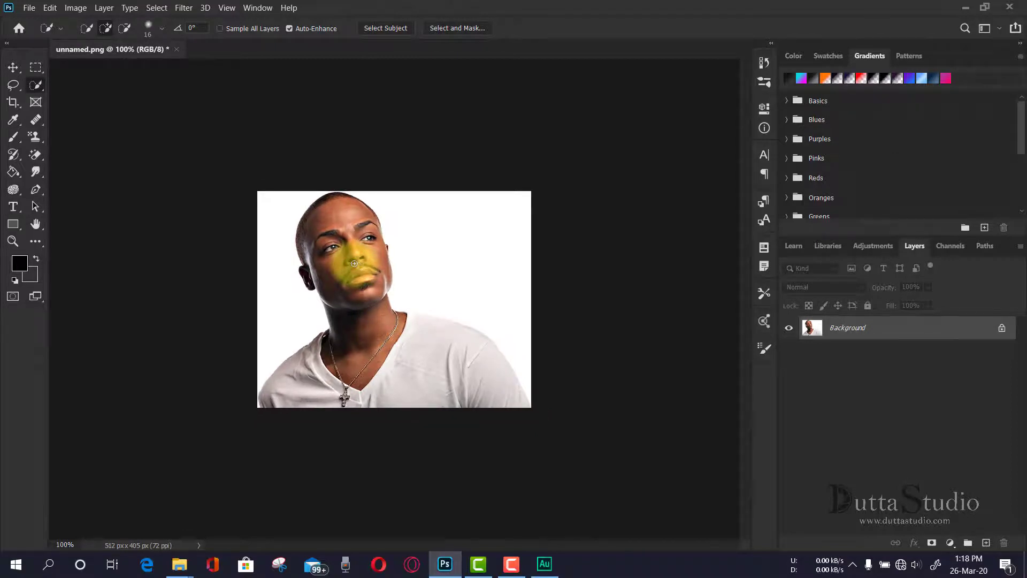
pyautogui.hotkey('ctrl', 'shift', 'z')
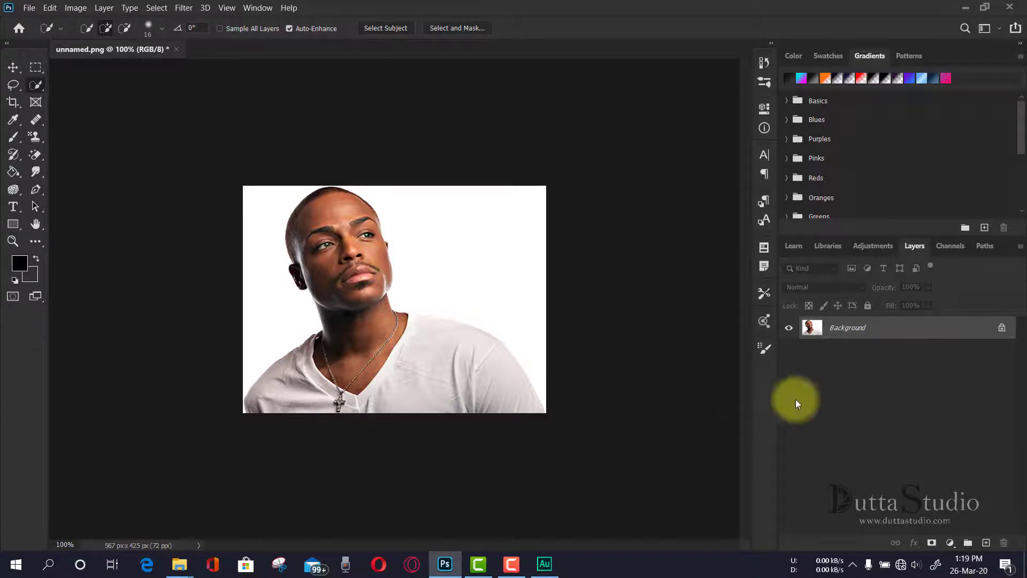
# - Unlock the background into a regular layer and enlarge the canvas to 650 by 500 pixels, anchored at the center
pyautogui.click(1001, 327)
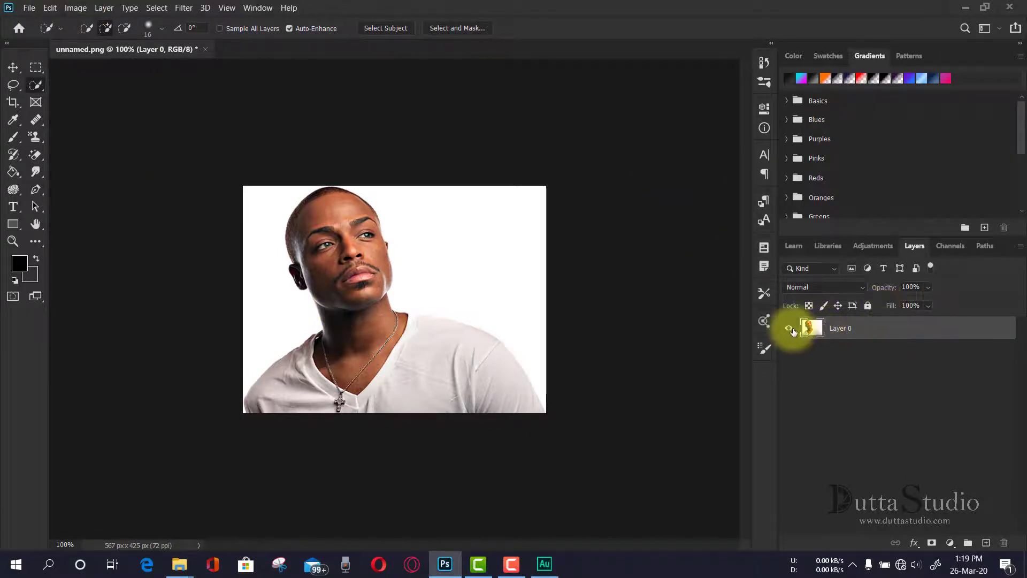
pyautogui.click(789, 328)
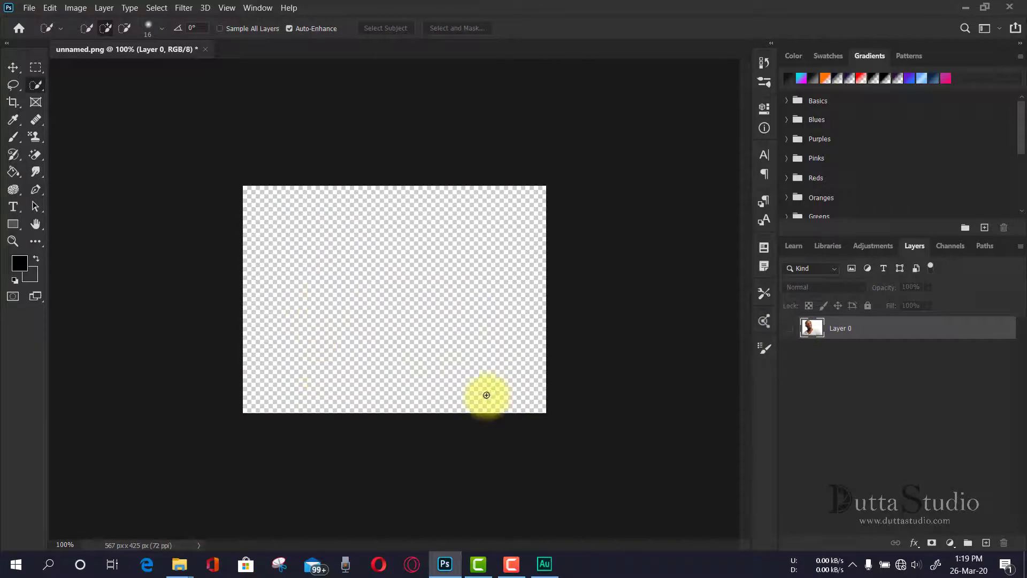
pyautogui.click(75, 7)
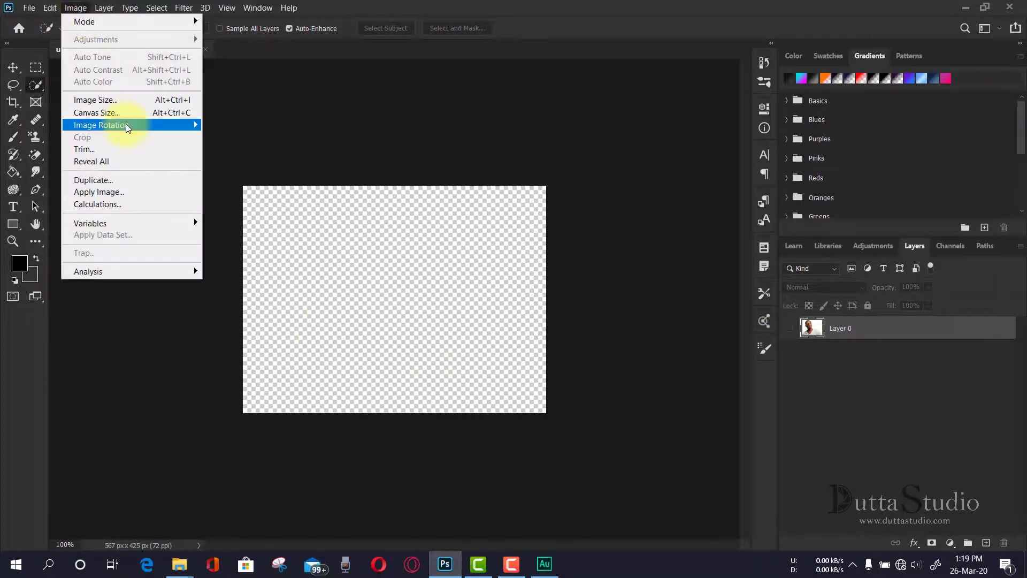
pyautogui.click(130, 113)
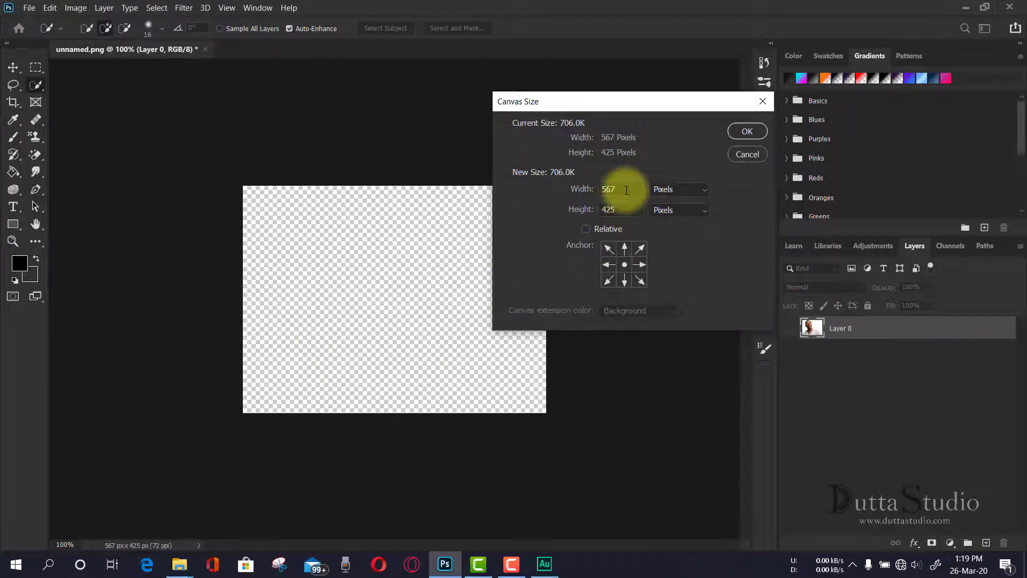
pyautogui.moveTo(626, 191); pyautogui.dragTo(576, 191)
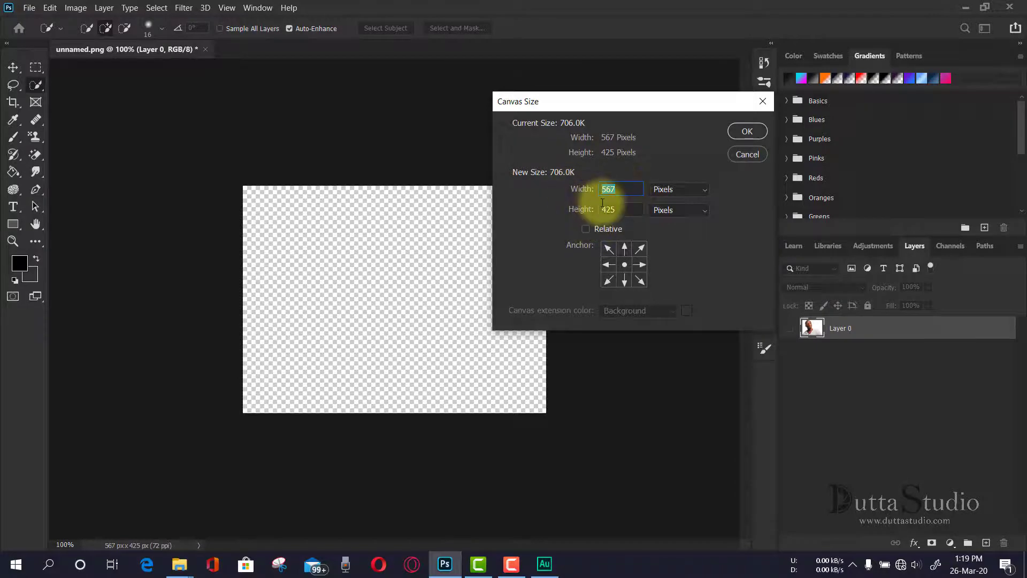
pyautogui.write('650')
pyautogui.press('Tab')
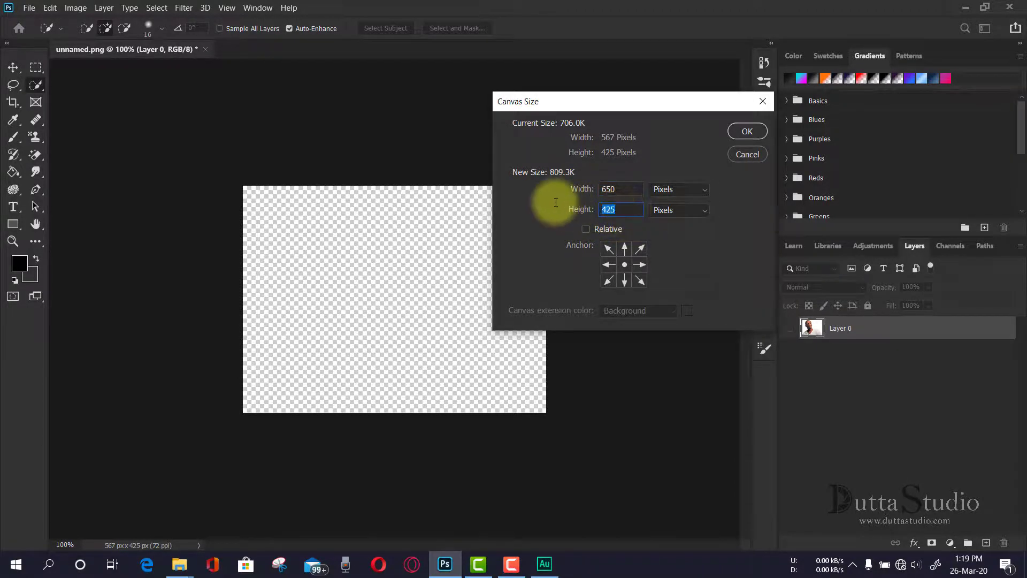
pyautogui.write('500')
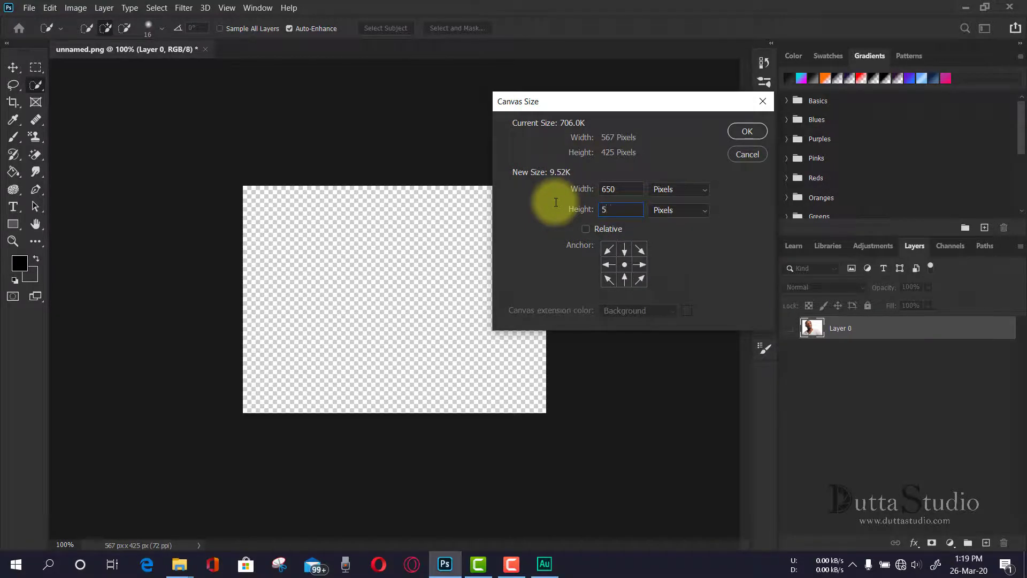
pyautogui.click(737, 131)
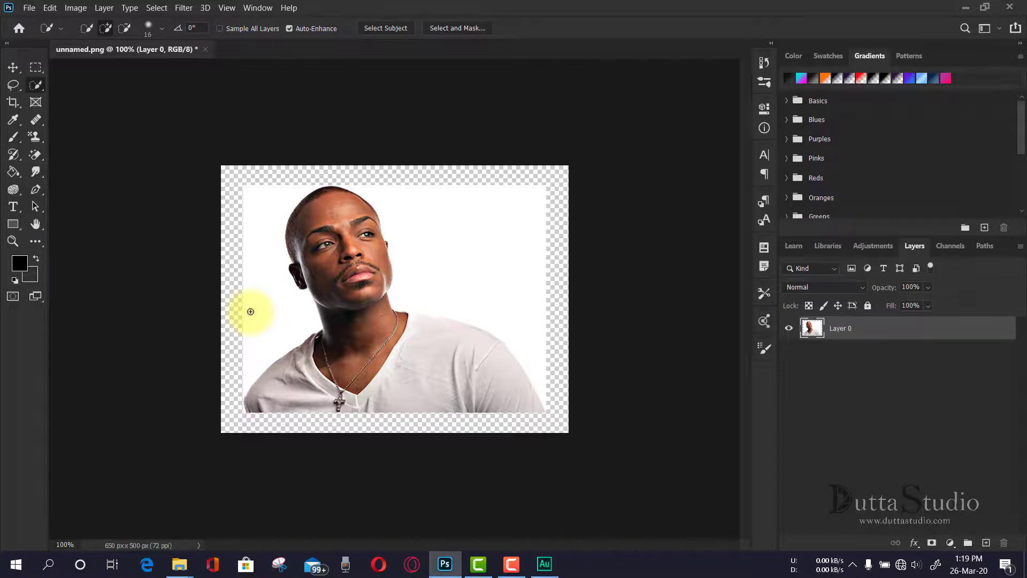
# - Rotate the whole canvas by 180°
pyautogui.click(76, 7)
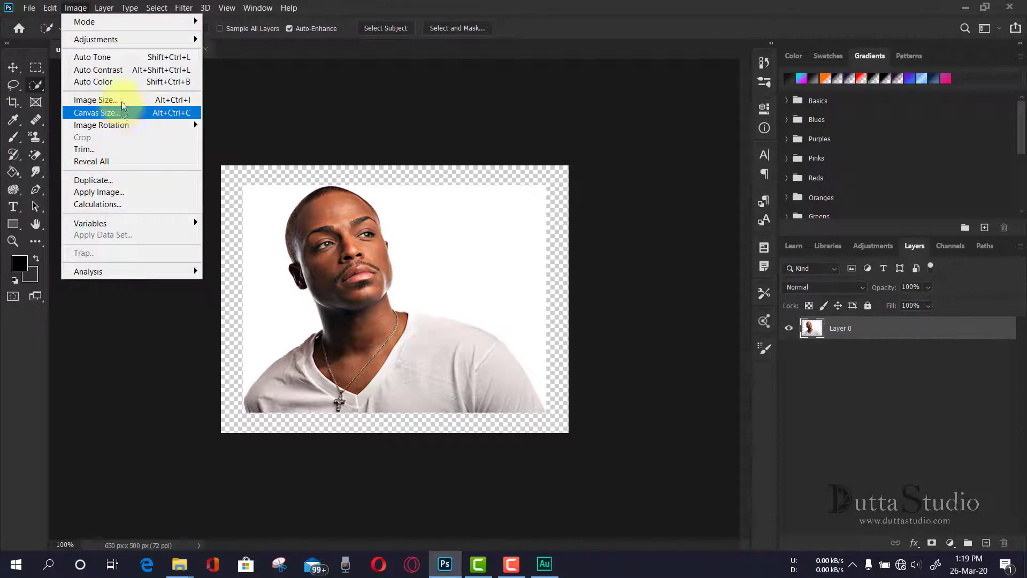
pyautogui.moveTo(128, 124)
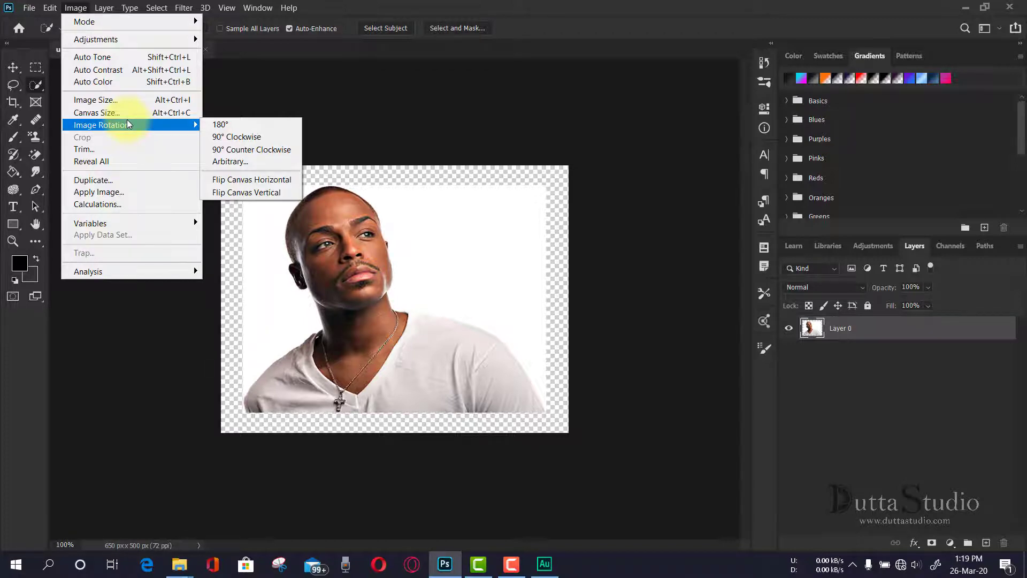
pyautogui.click(213, 124)
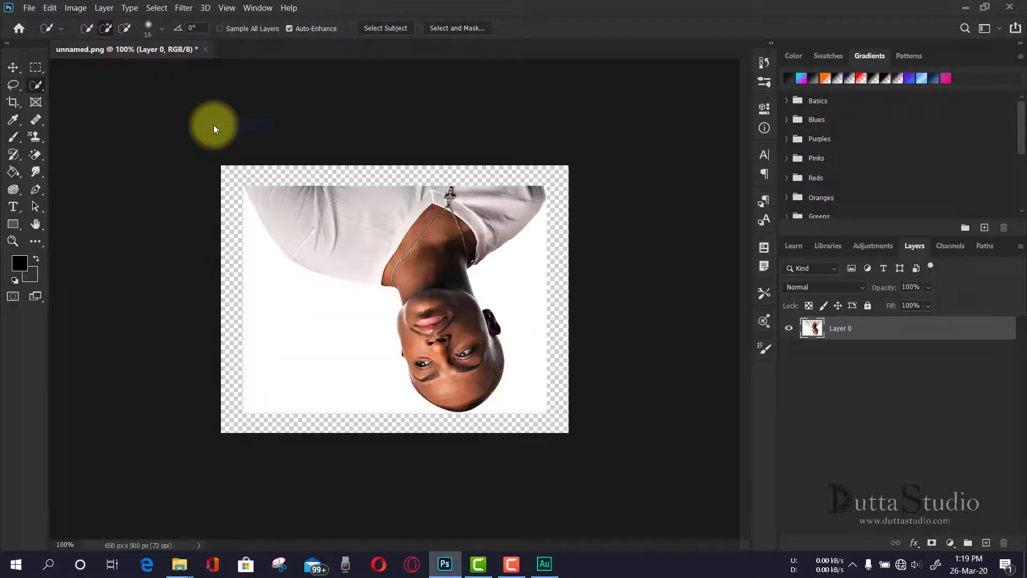
# - Try an arbitrary canvas rotation of 45° clockwise, and undo both this and the 180° rotation
pyautogui.click(75, 7)
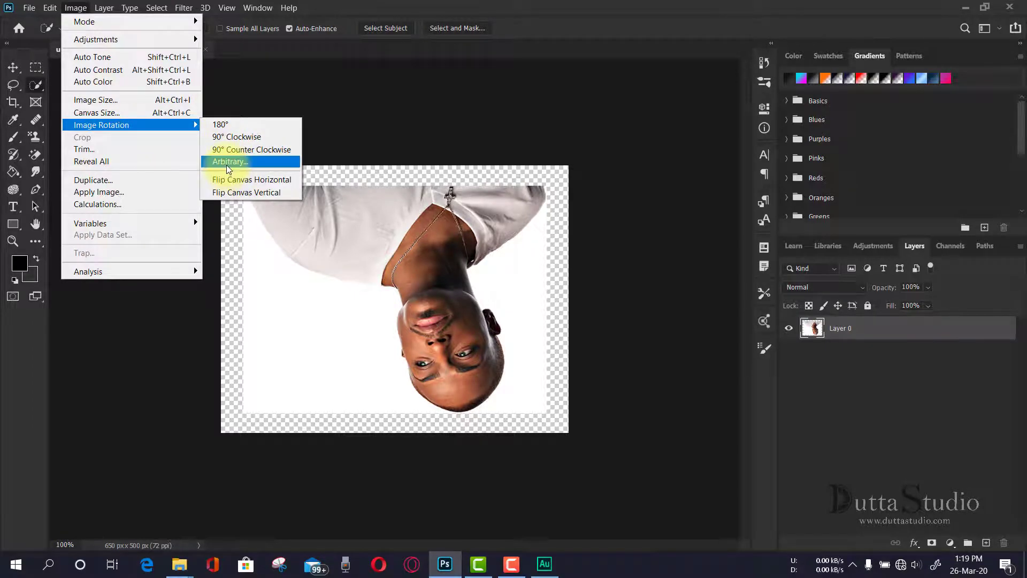
pyautogui.click(226, 162)
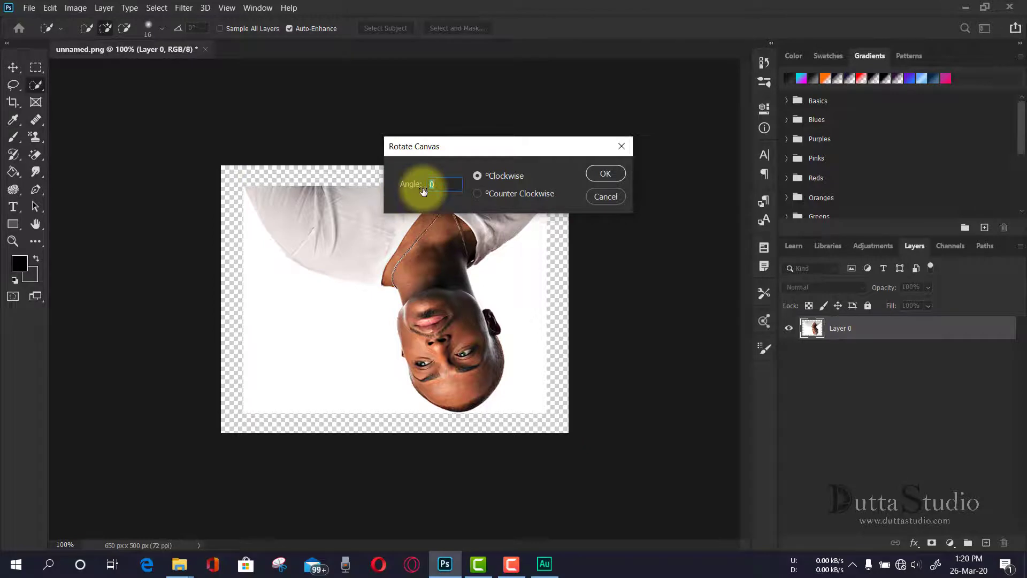
pyautogui.write('45')
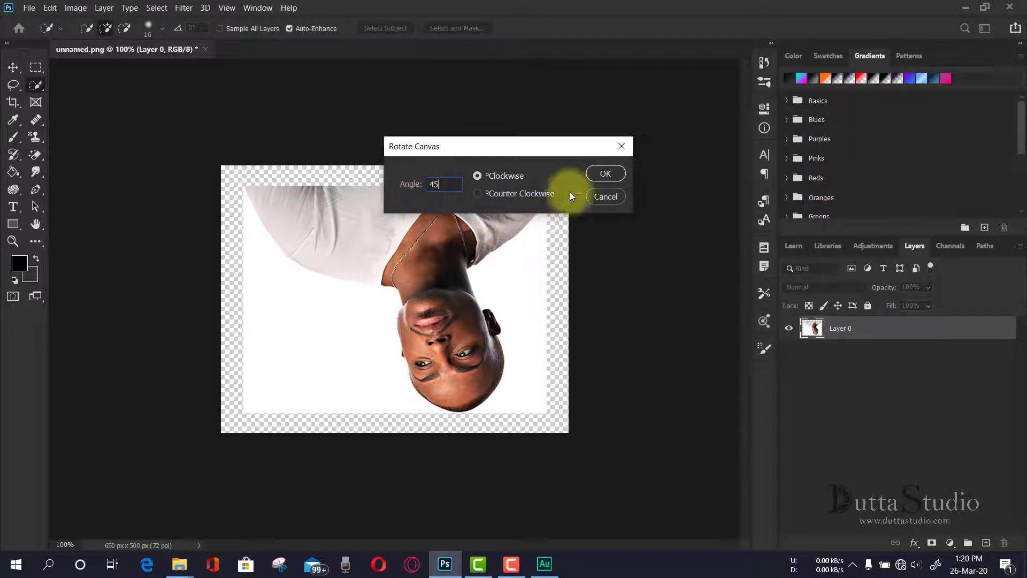
pyautogui.click(604, 172)
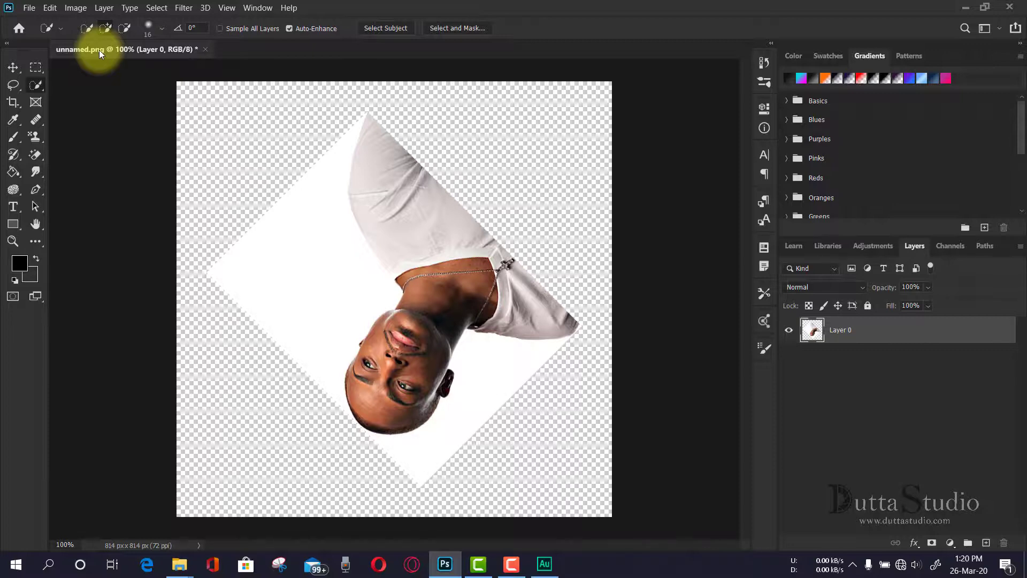
pyautogui.hotkey('ctrl', 'z')
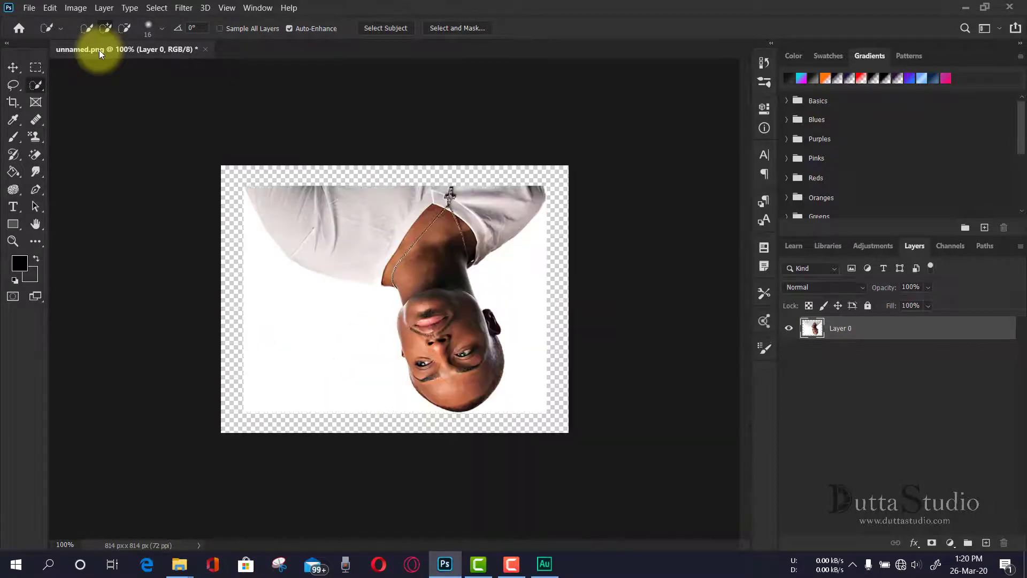
pyautogui.hotkey('ctrl', 'z')
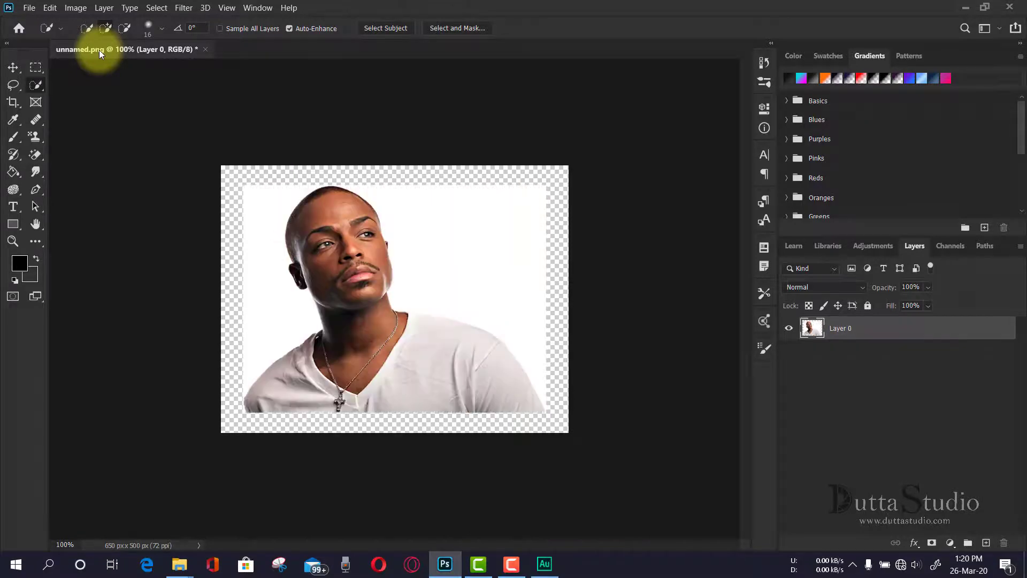
pyautogui.click(75, 8)
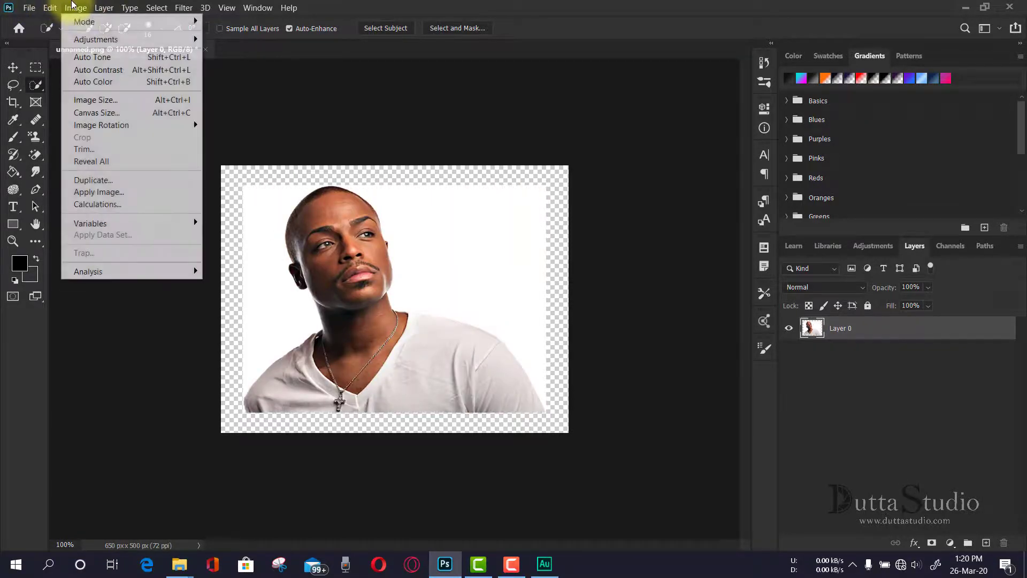
pyautogui.click(130, 113)
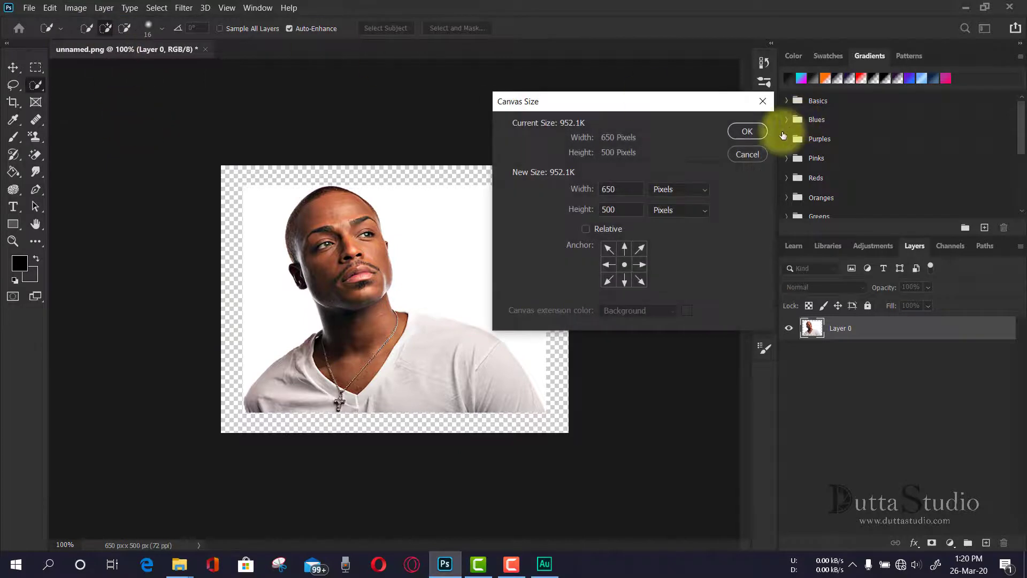
pyautogui.click(747, 155)
# - Flip the canvas horizontally so the portrait is mirrored
pyautogui.click(75, 7)
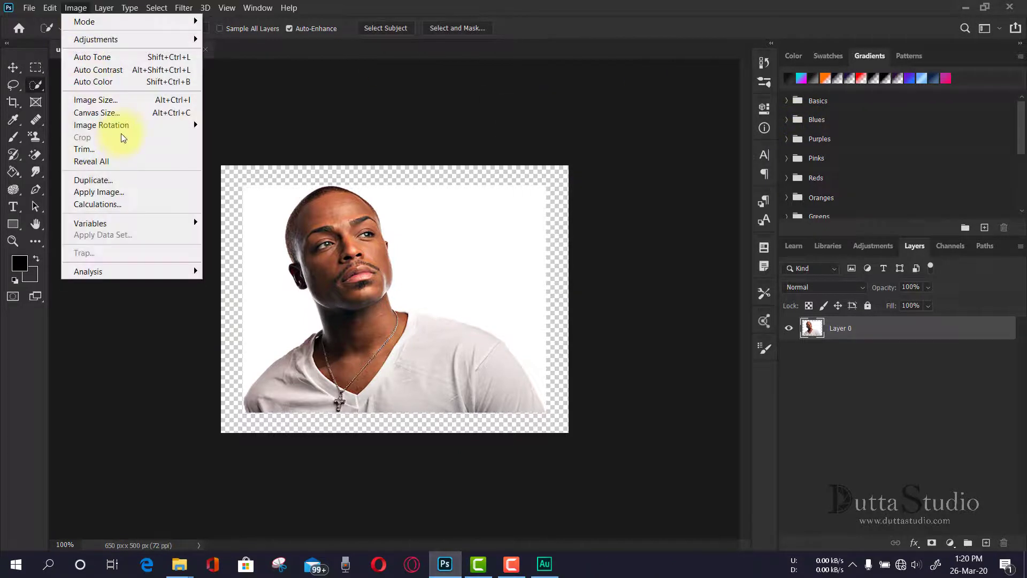
pyautogui.moveTo(127, 124)
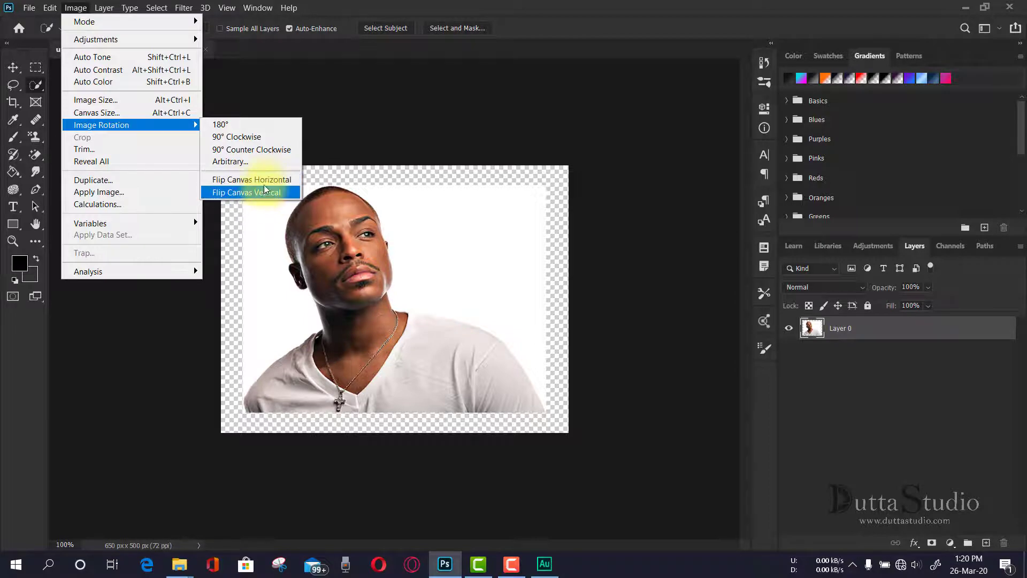
pyautogui.click(264, 179)
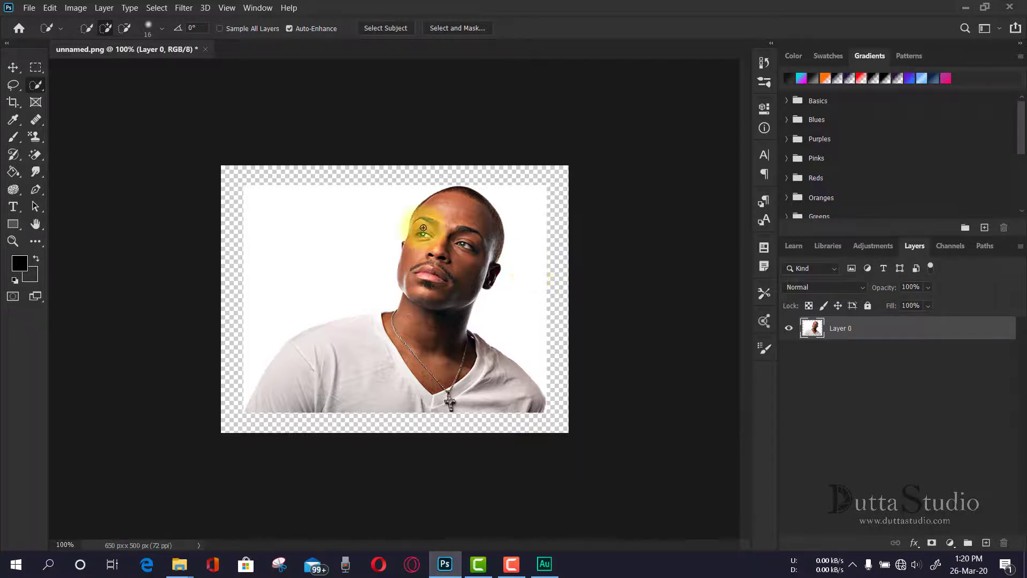
# - Try flipping the canvas vertically and undo the vertical flip
pyautogui.click(75, 7)
pyautogui.moveTo(111, 124)
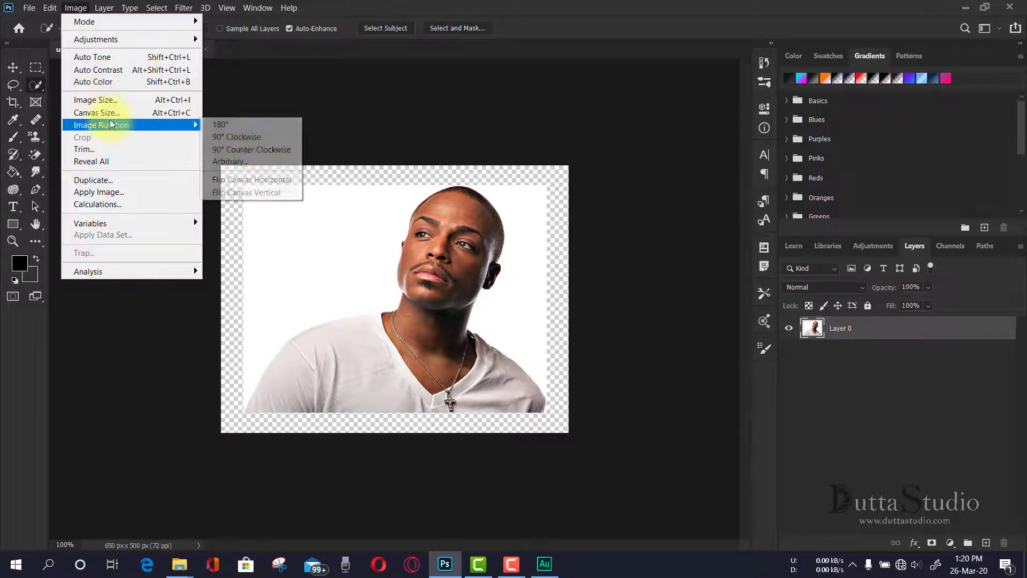
pyautogui.click(255, 192)
pyautogui.click(76, 8)
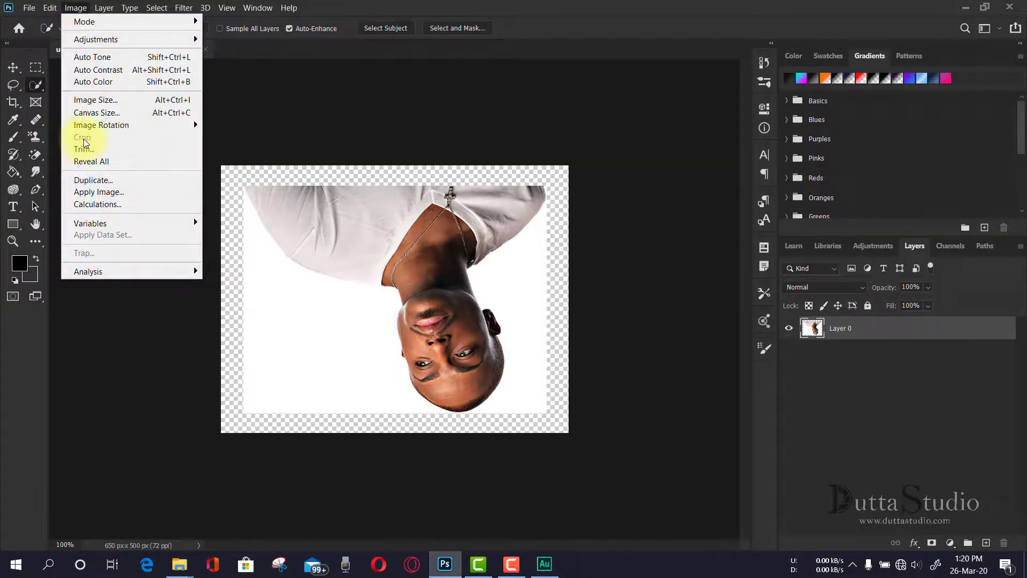
pyautogui.click(243, 159)
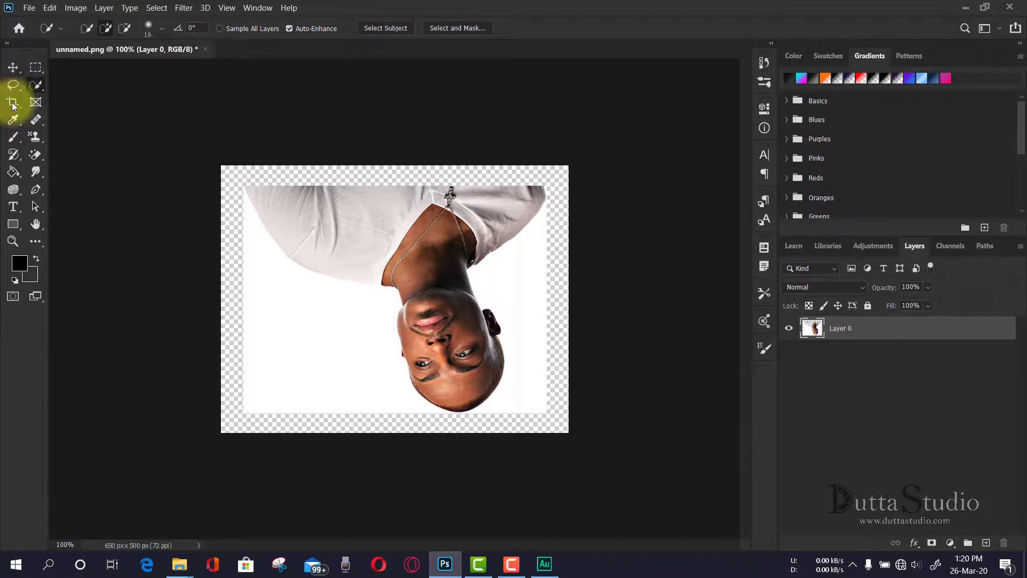
pyautogui.hotkey('ctrl', 'z')
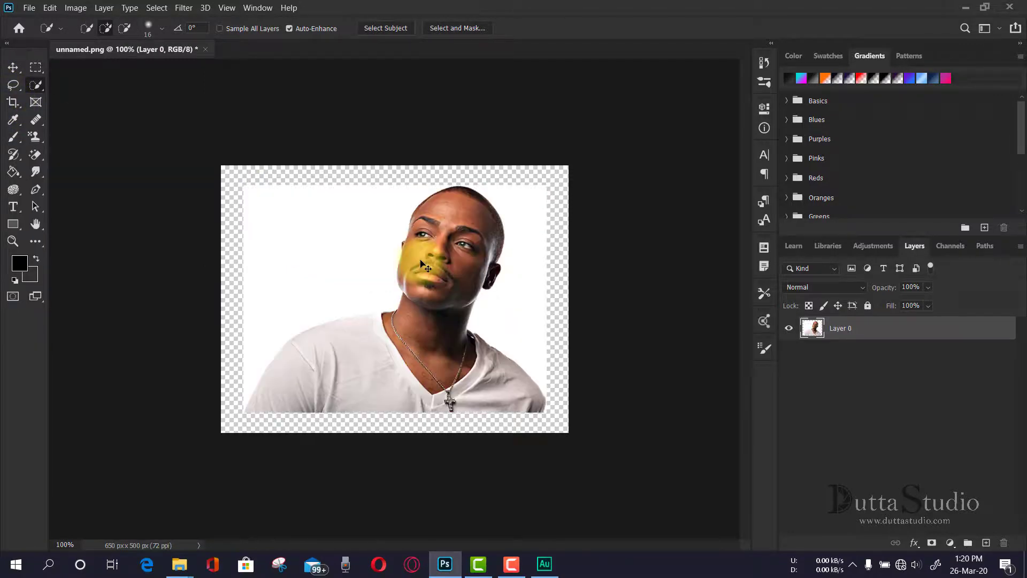
# - Crop the image tightly around the man's head and chest to about 346 by 425 pixels, removing the transparent margins
pyautogui.click(14, 102)
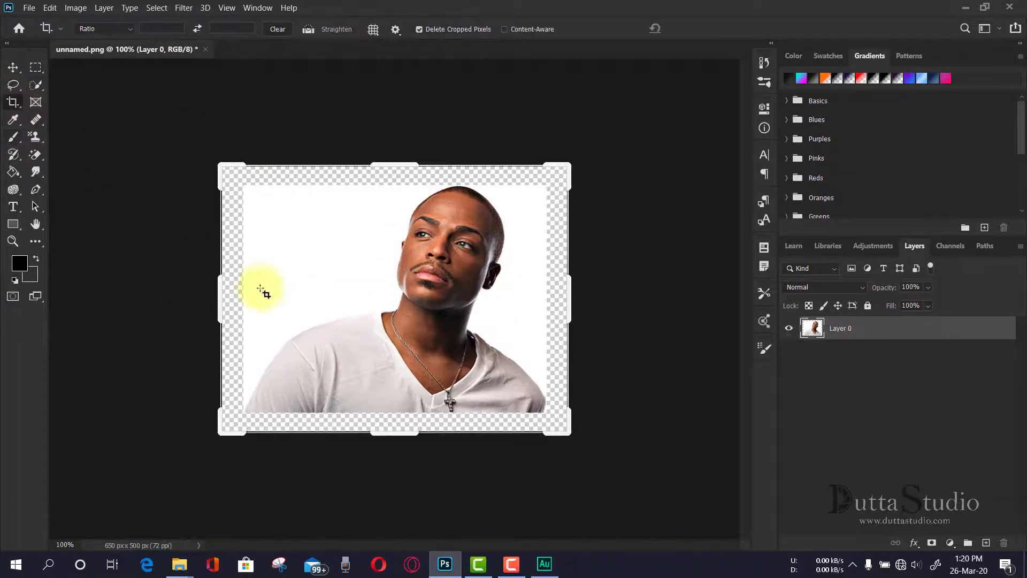
pyautogui.moveTo(221, 294); pyautogui.dragTo(279, 294)
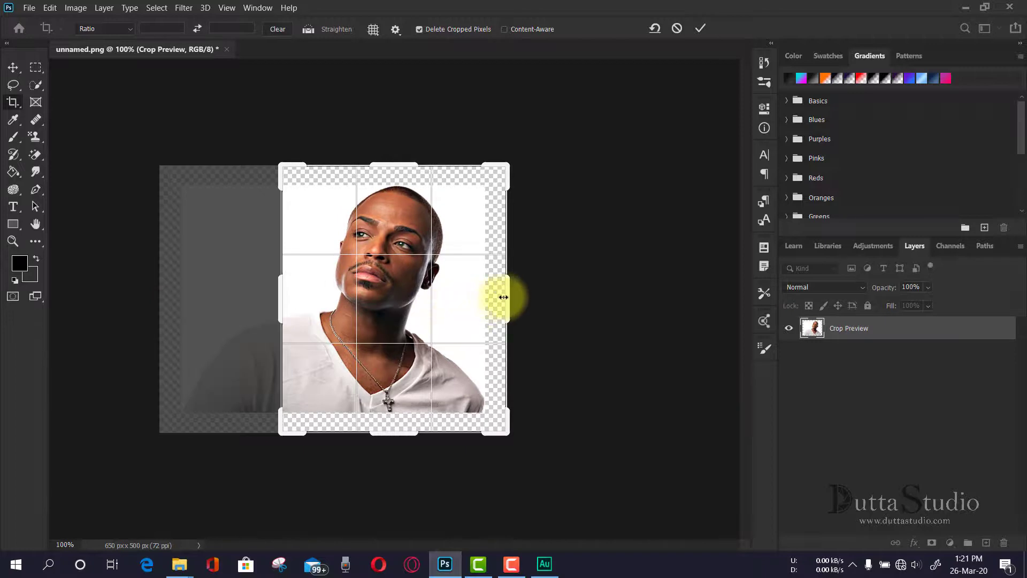
pyautogui.moveTo(499, 294); pyautogui.dragTo(473, 294)
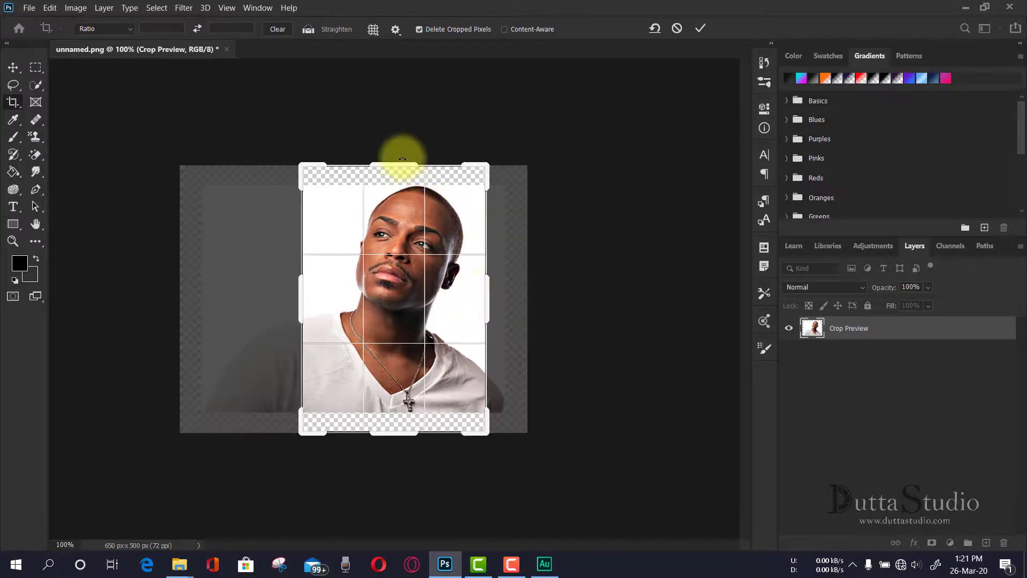
pyautogui.moveTo(403, 162); pyautogui.dragTo(404, 172)
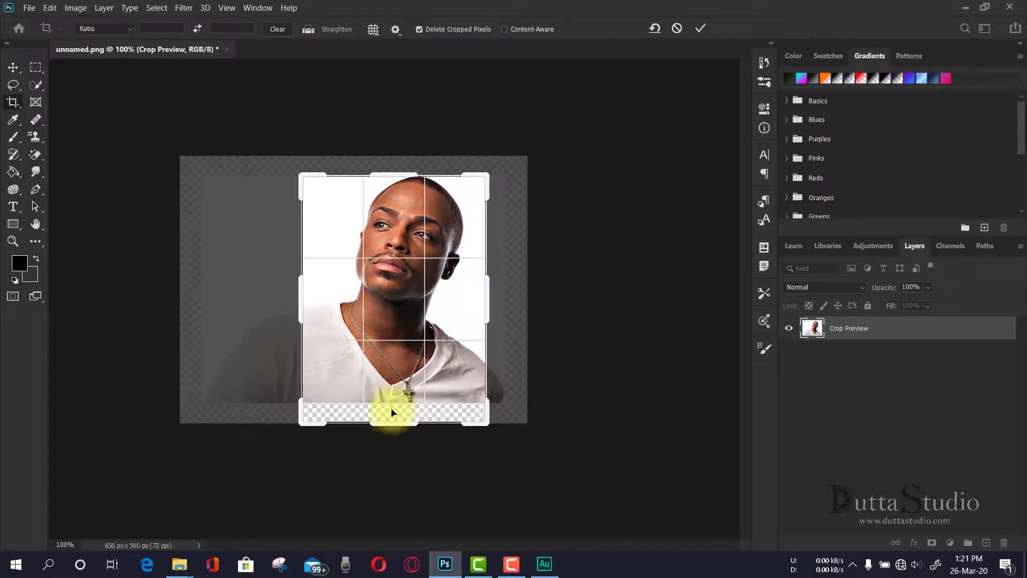
pyautogui.moveTo(394, 427); pyautogui.dragTo(394, 410)
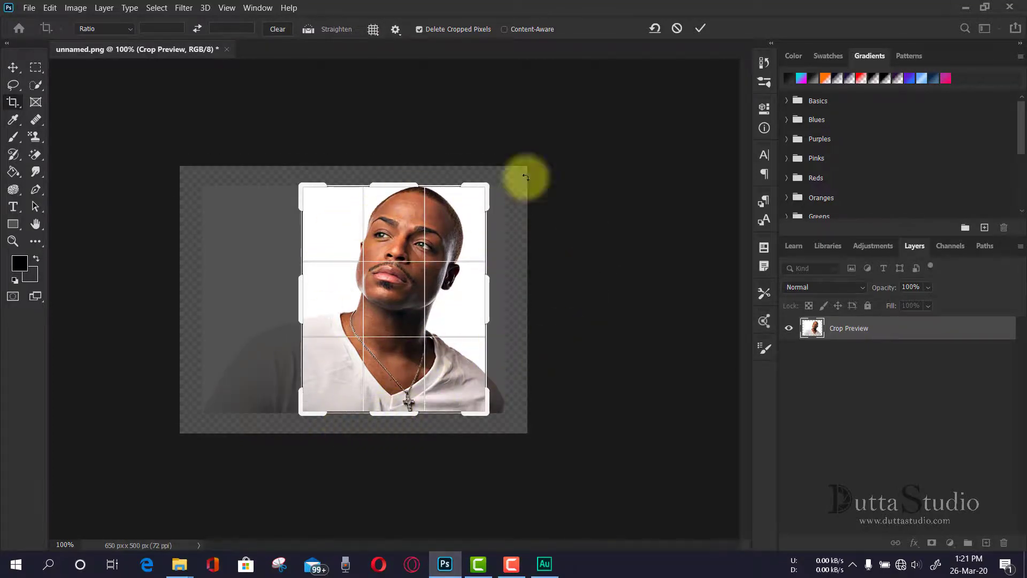
pyautogui.click(701, 27)
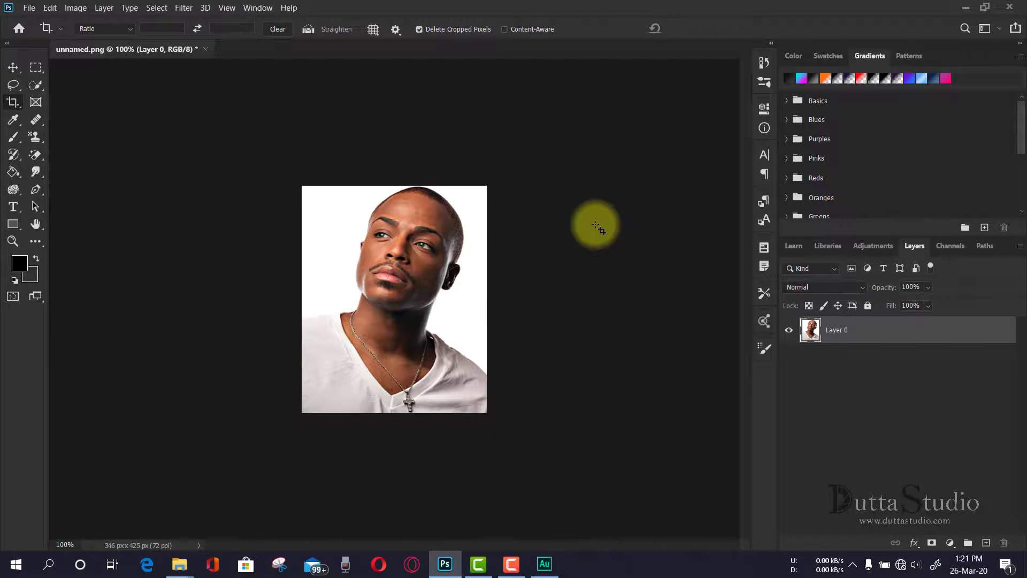
# - Try duplicating the image as "unnamed copy", and close the duplicate without saving it
pyautogui.click(83, 8)
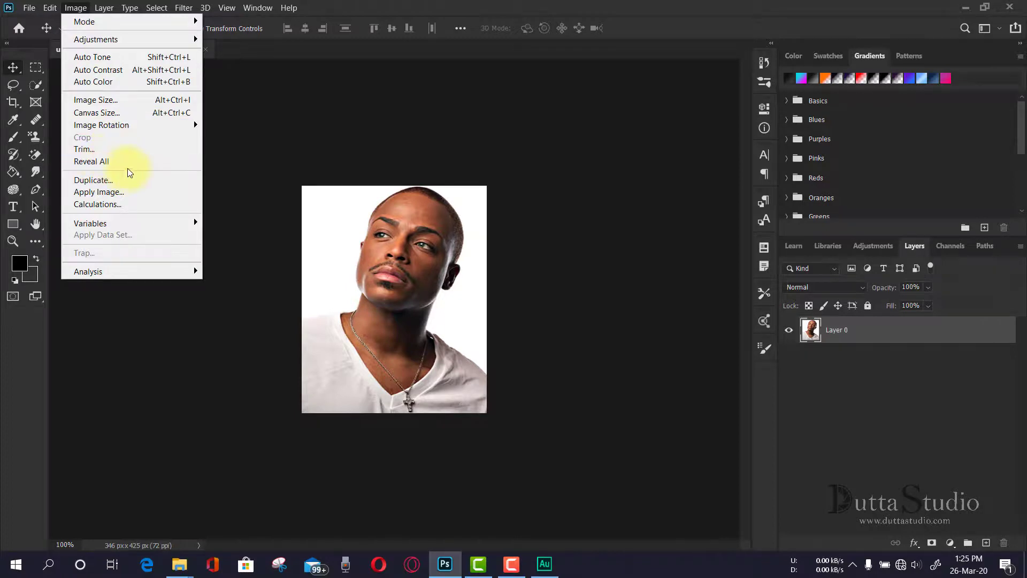
pyautogui.click(312, 88)
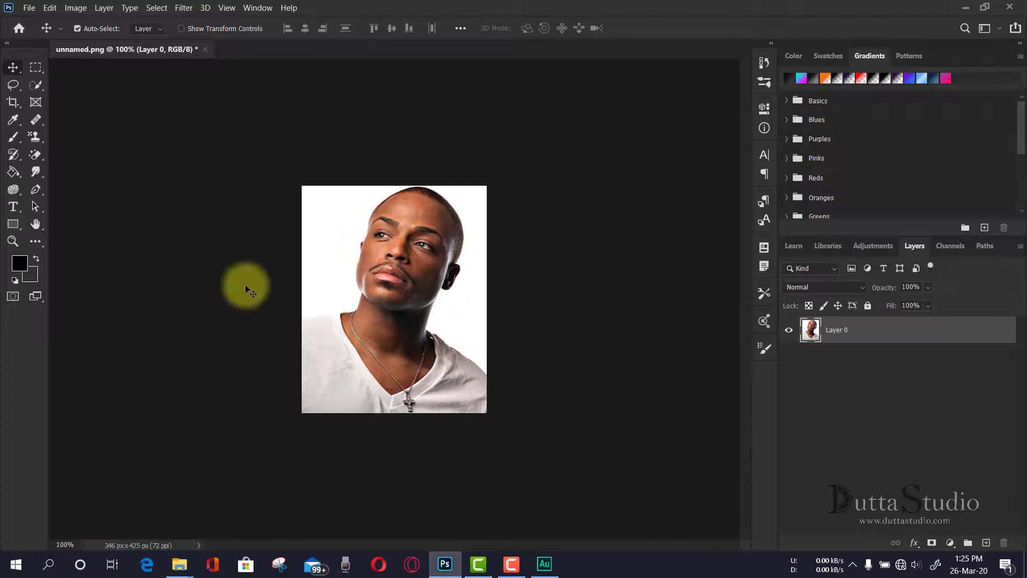
pyautogui.click(76, 8)
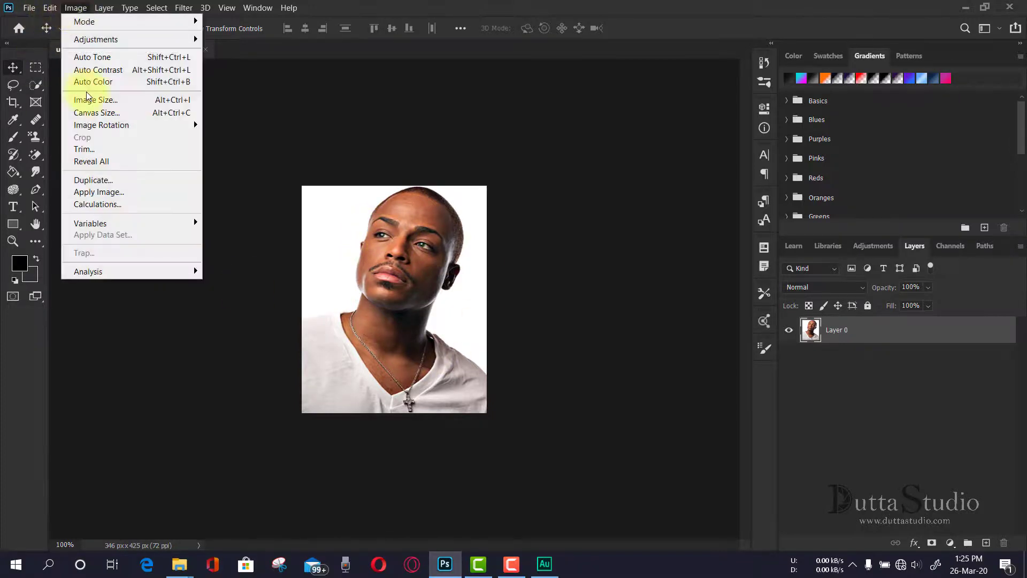
pyautogui.click(135, 180)
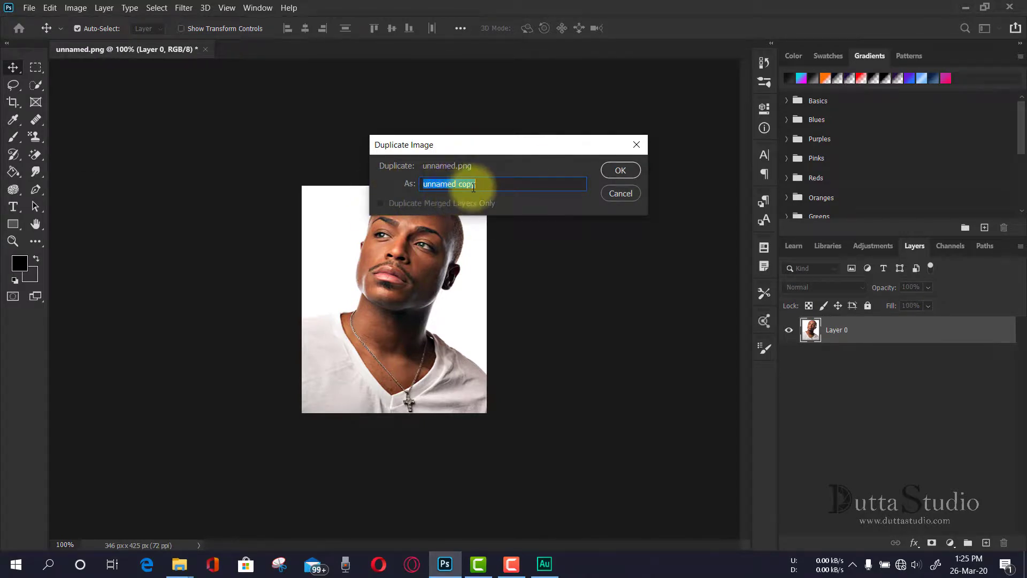
pyautogui.click(606, 169)
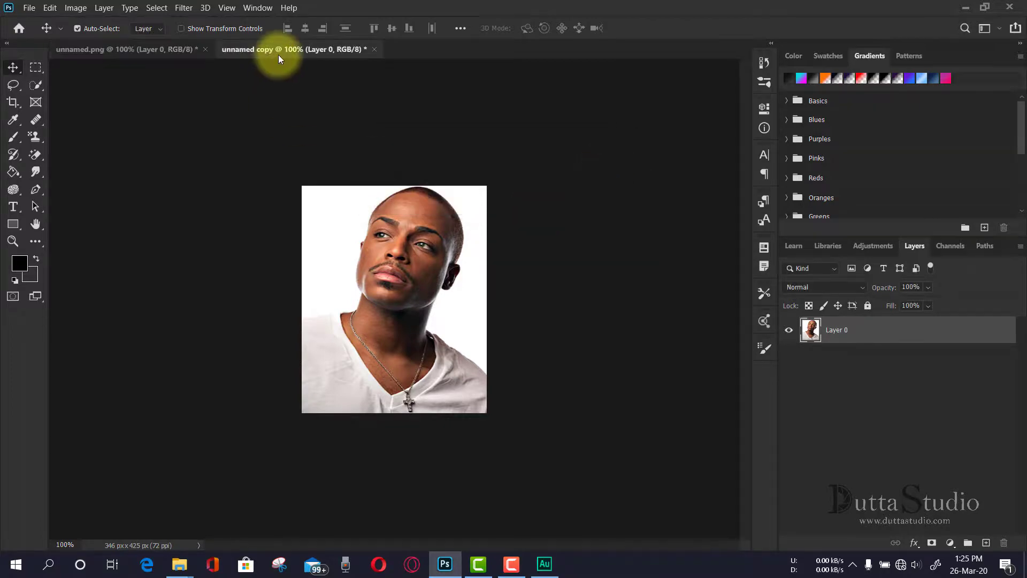
pyautogui.click(138, 52)
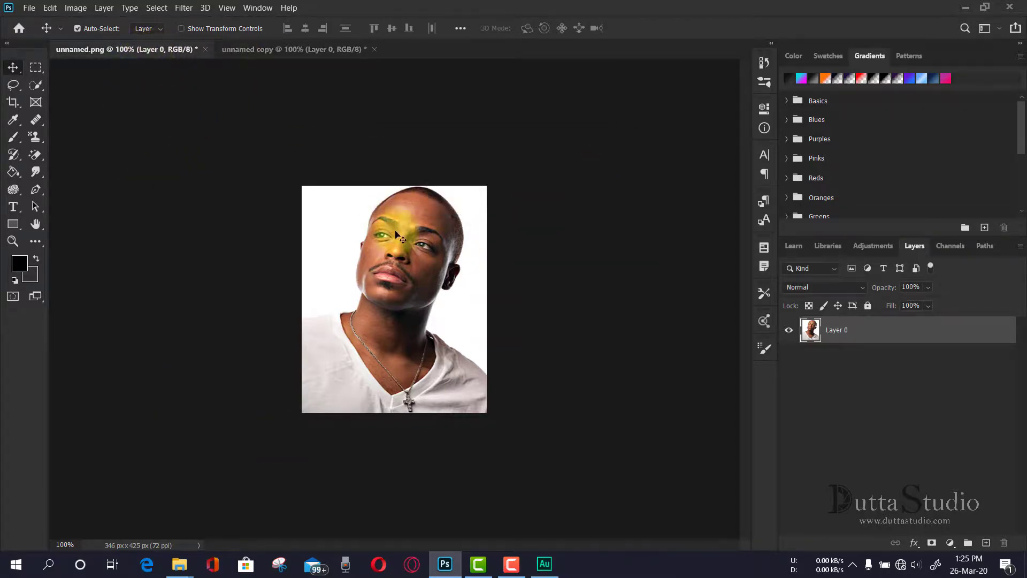
pyautogui.click(297, 52)
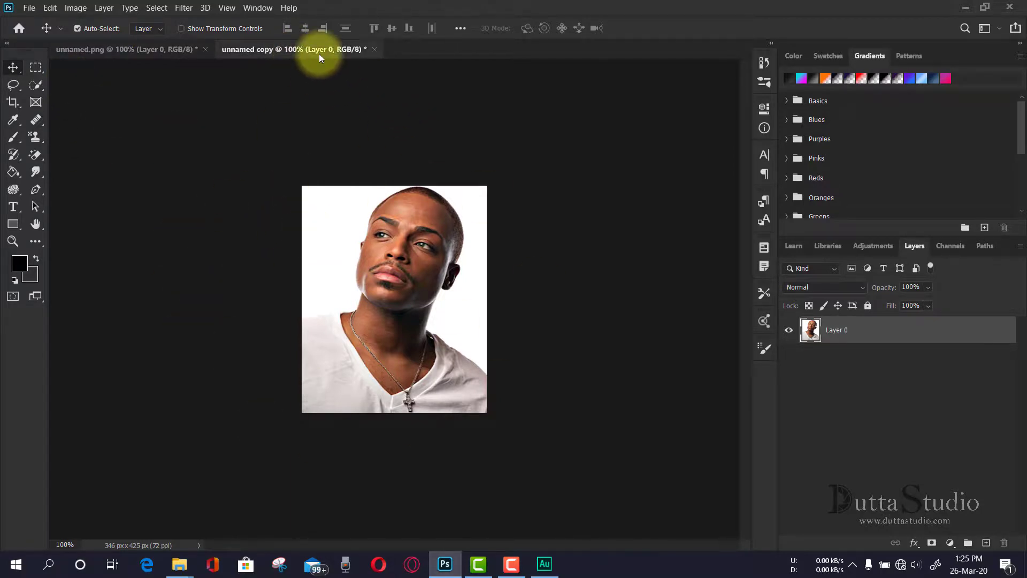
pyautogui.click(377, 49)
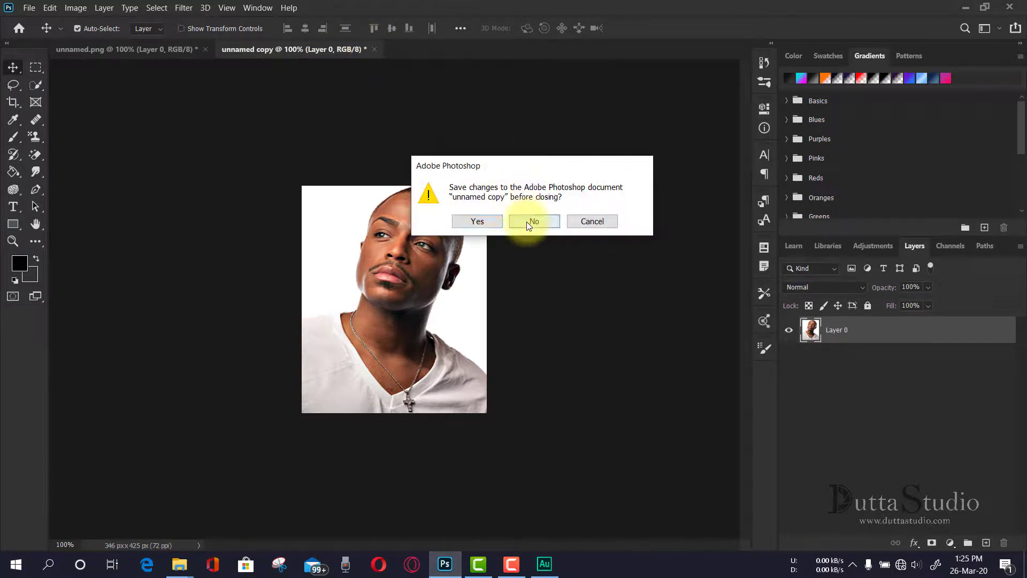
pyautogui.press('Escape')
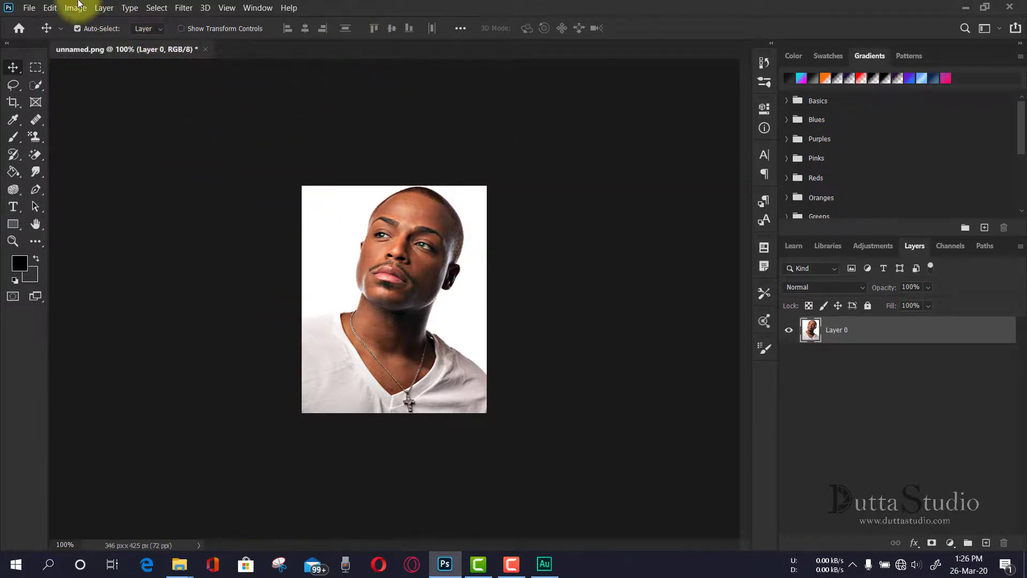
pyautogui.click(76, 7)
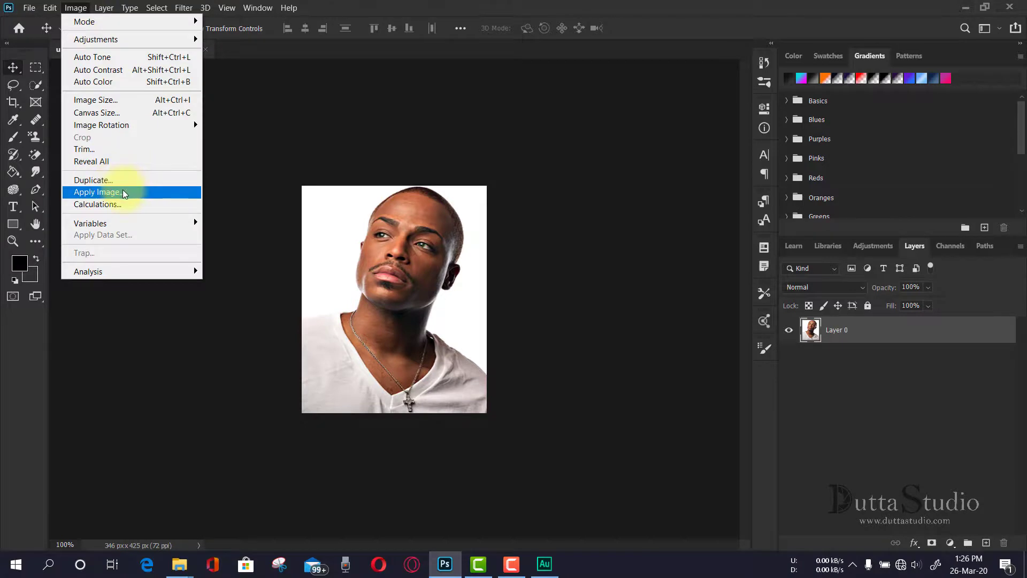
pyautogui.moveTo(152, 223)
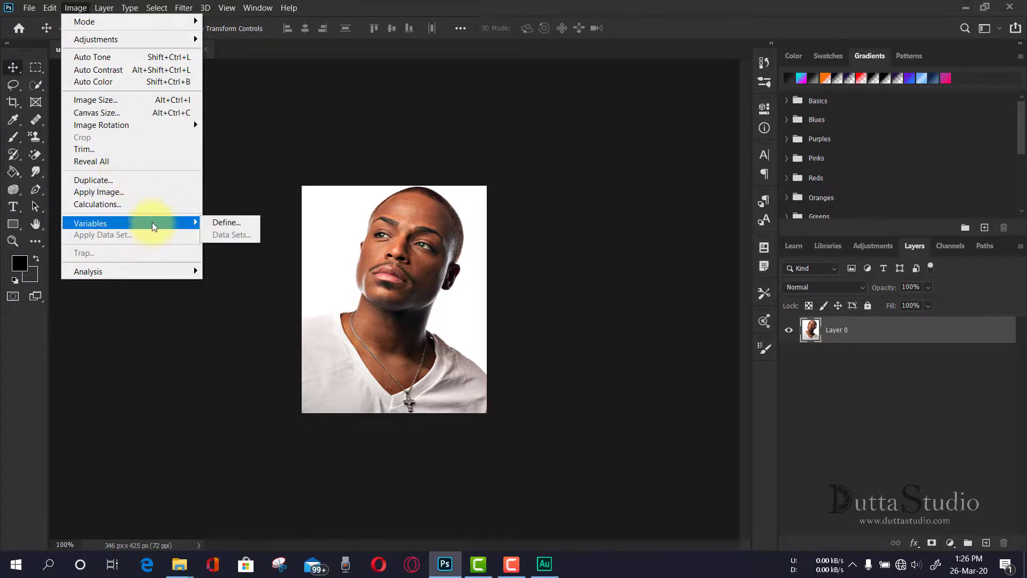
pyautogui.moveTo(97, 273)
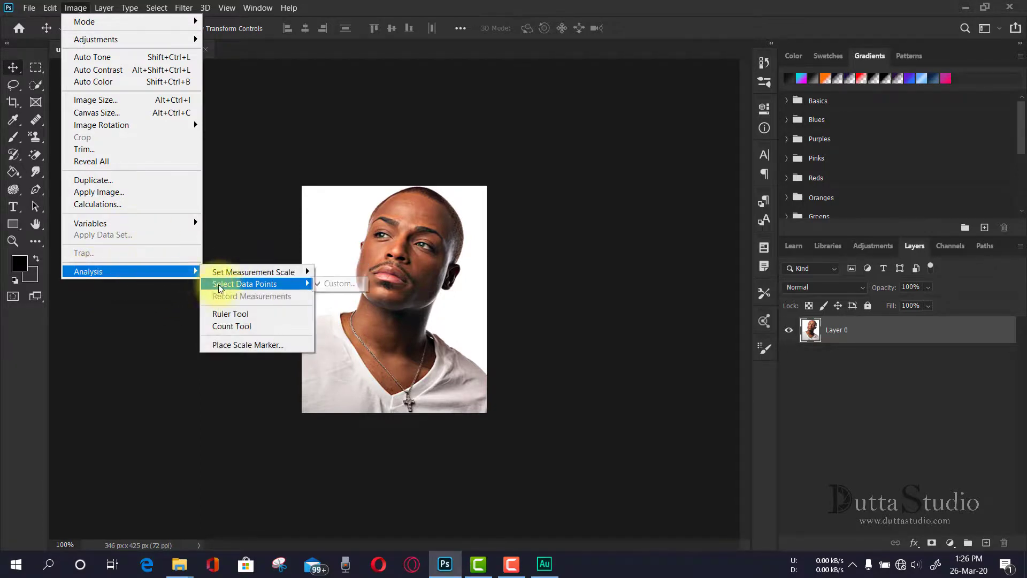
pyautogui.moveTo(236, 277)
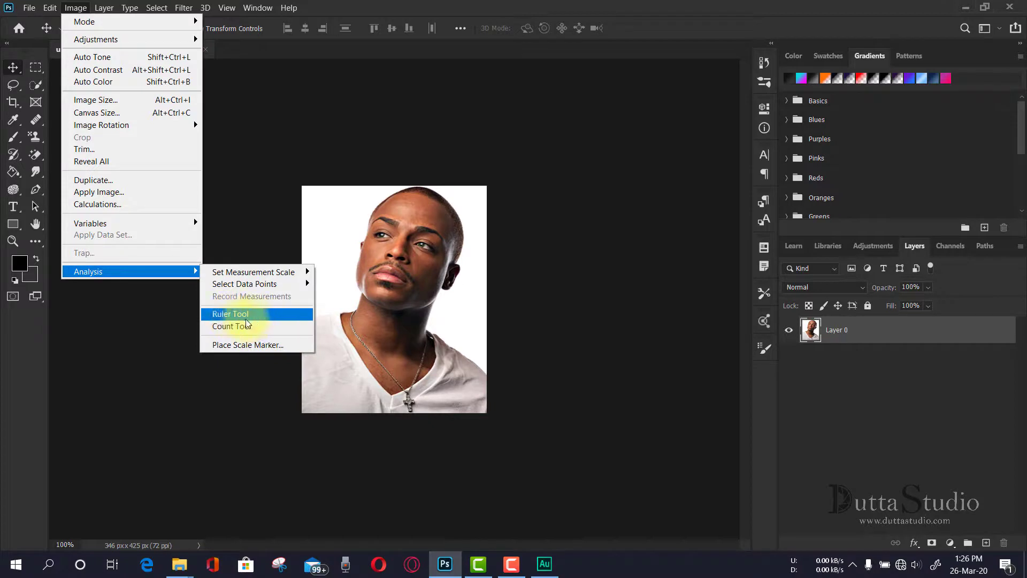
pyautogui.moveTo(266, 287)
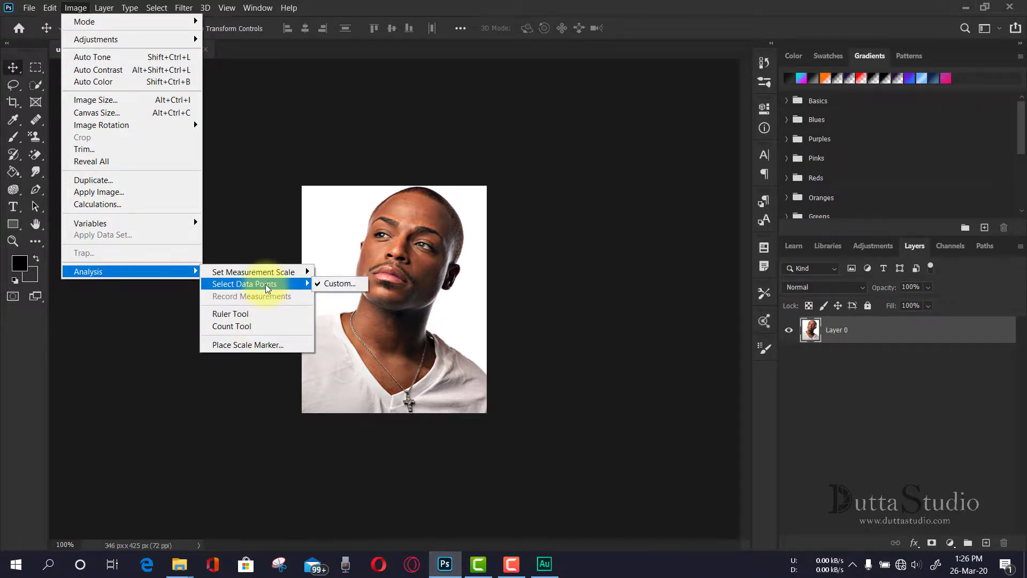
pyautogui.click(120, 310)
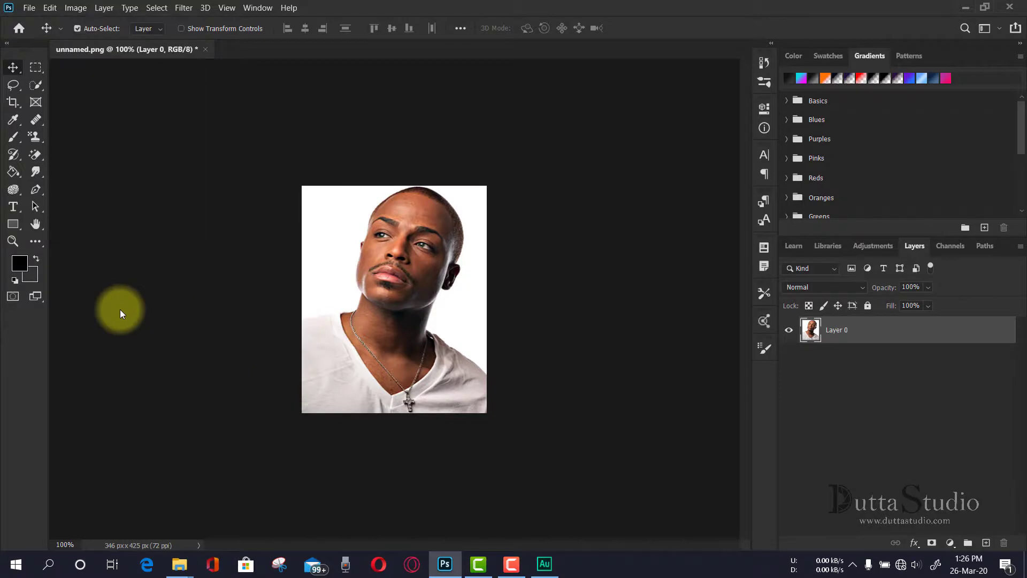
# - Place ten numbered markers with the Count Tool, one on the white background and the rest across the man's face
pyautogui.click(16, 121)
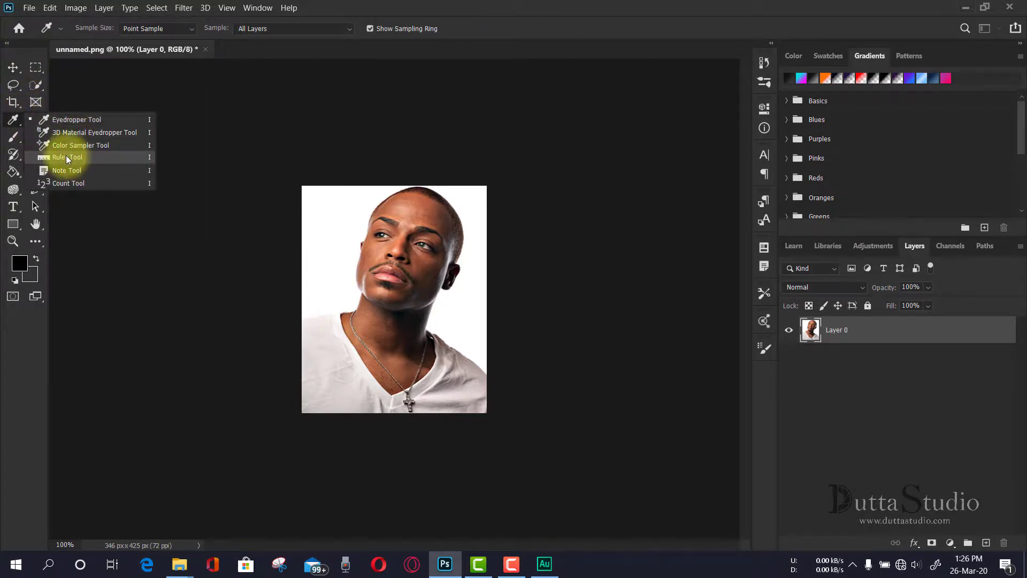
pyautogui.click(59, 183)
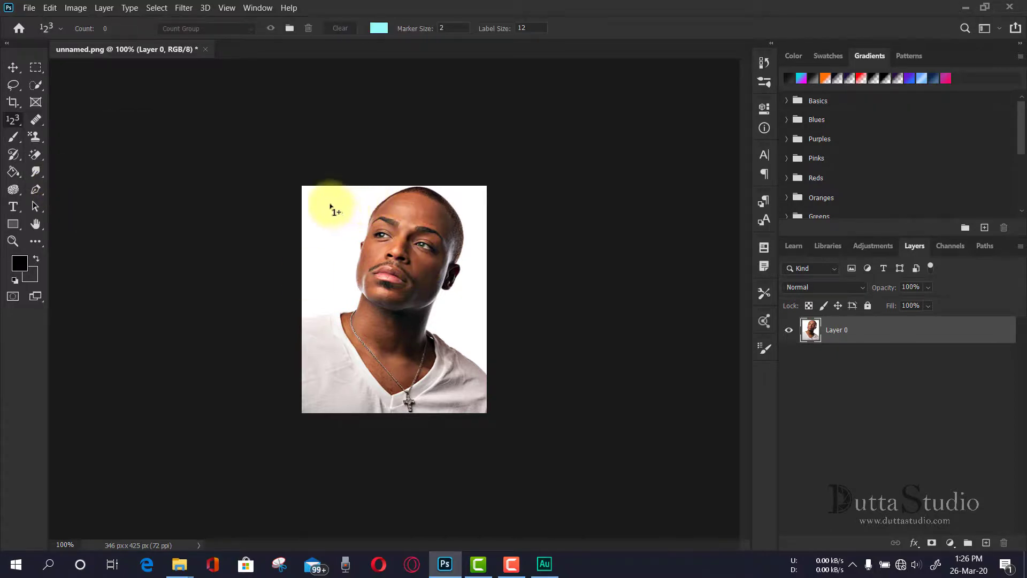
pyautogui.click(332, 201)
pyautogui.click(396, 207)
pyautogui.click(421, 202)
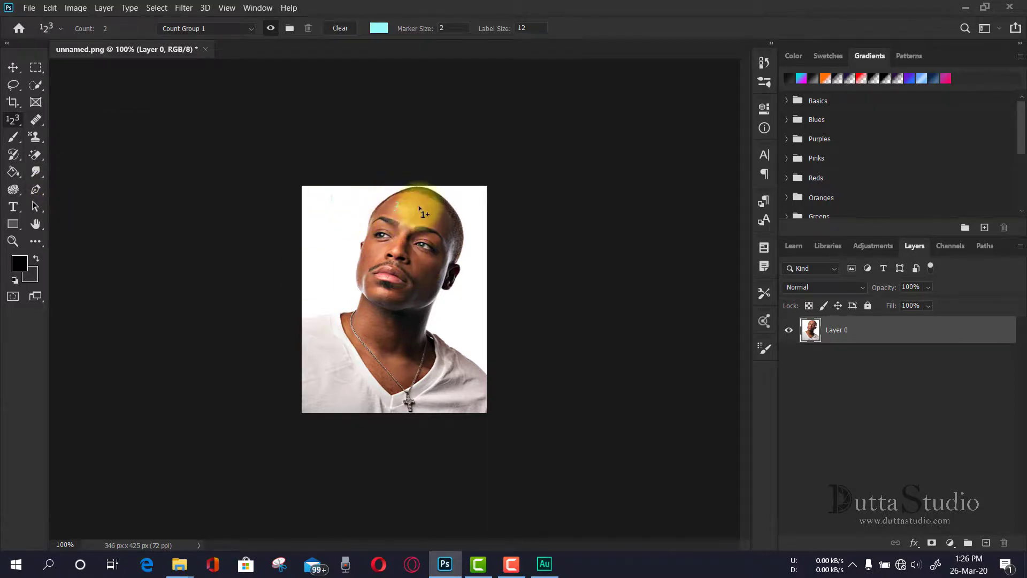
pyautogui.click(435, 221)
pyautogui.click(403, 227)
pyautogui.click(403, 252)
pyautogui.click(425, 262)
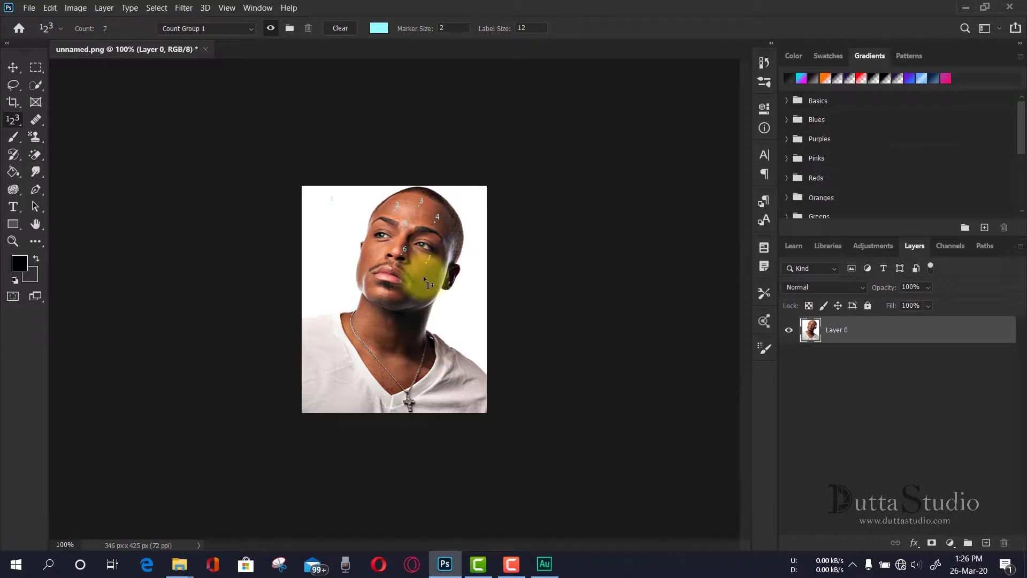
pyautogui.click(424, 275)
pyautogui.click(399, 280)
pyautogui.click(369, 287)
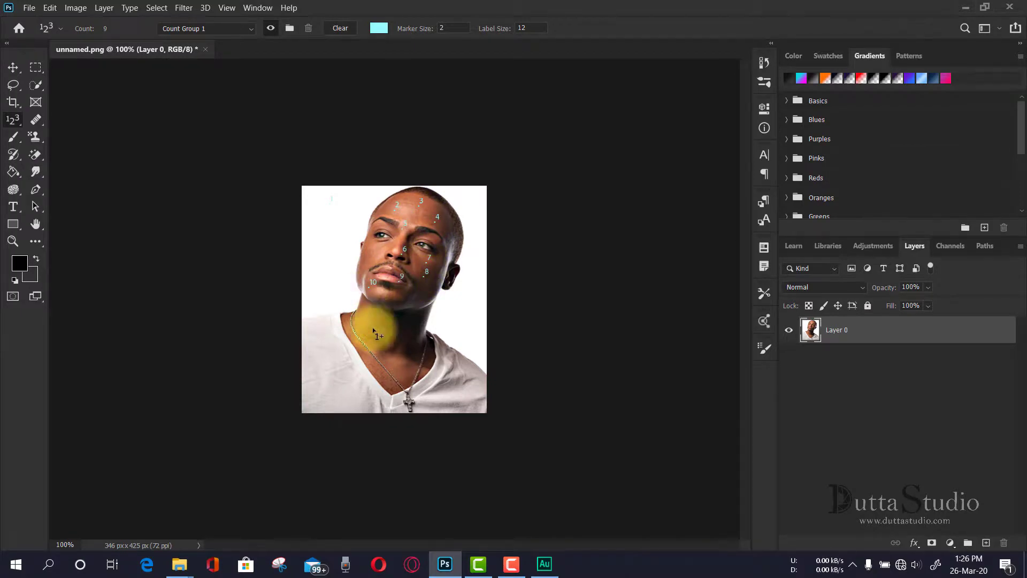
# - Measure from the top of the man's head to his chin with the Ruler Tool and show the measurement in the Info panel
pyautogui.rightClick(13, 120)
pyautogui.click(70, 158)
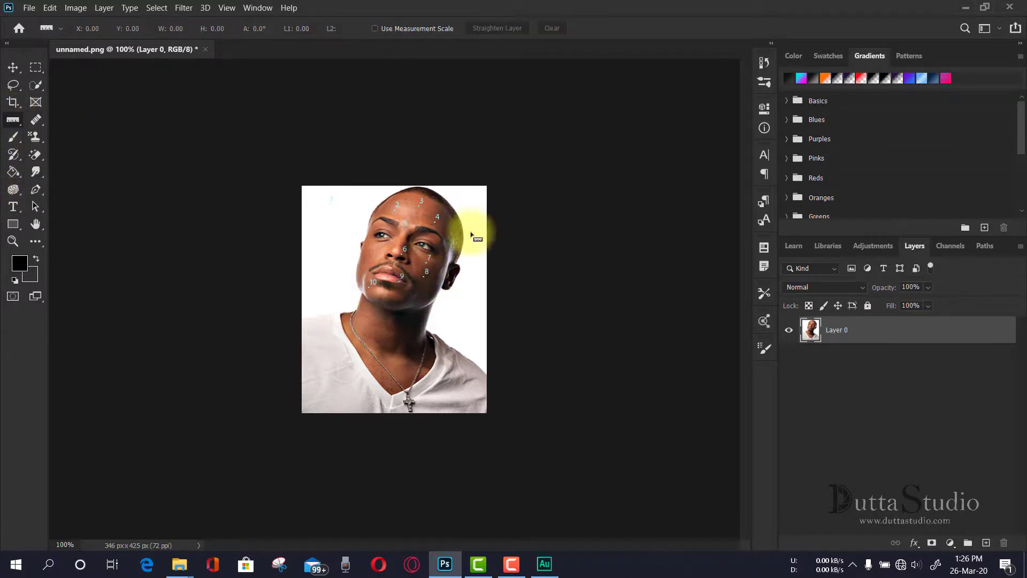
pyautogui.moveTo(413, 188); pyautogui.dragTo(380, 306)
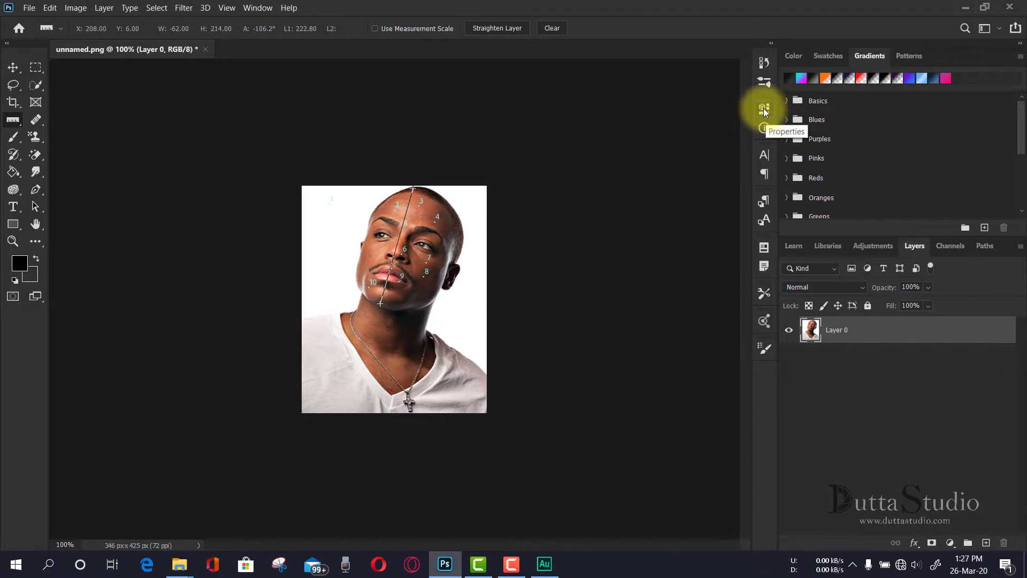
pyautogui.click(257, 8)
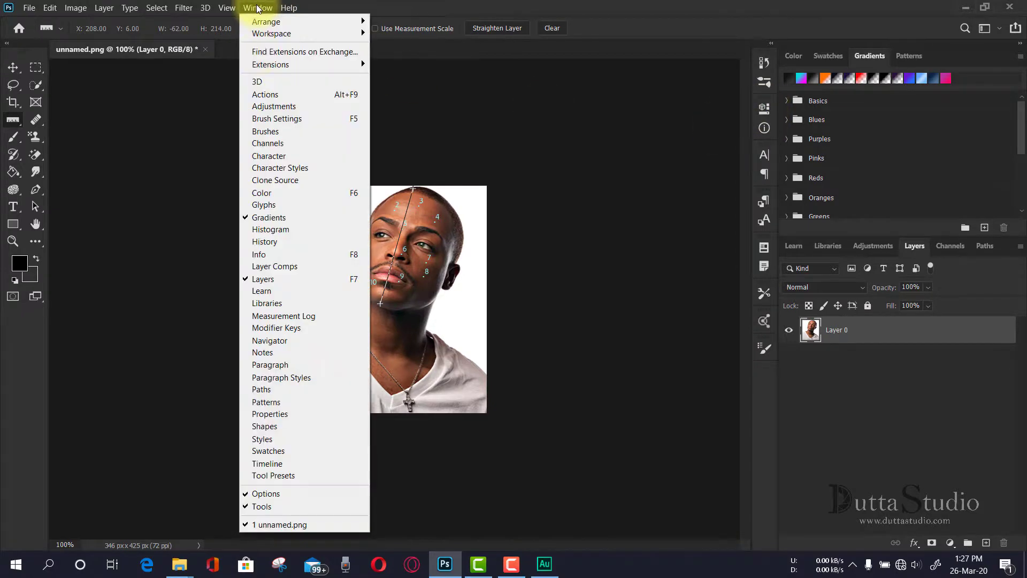
pyautogui.click(280, 413)
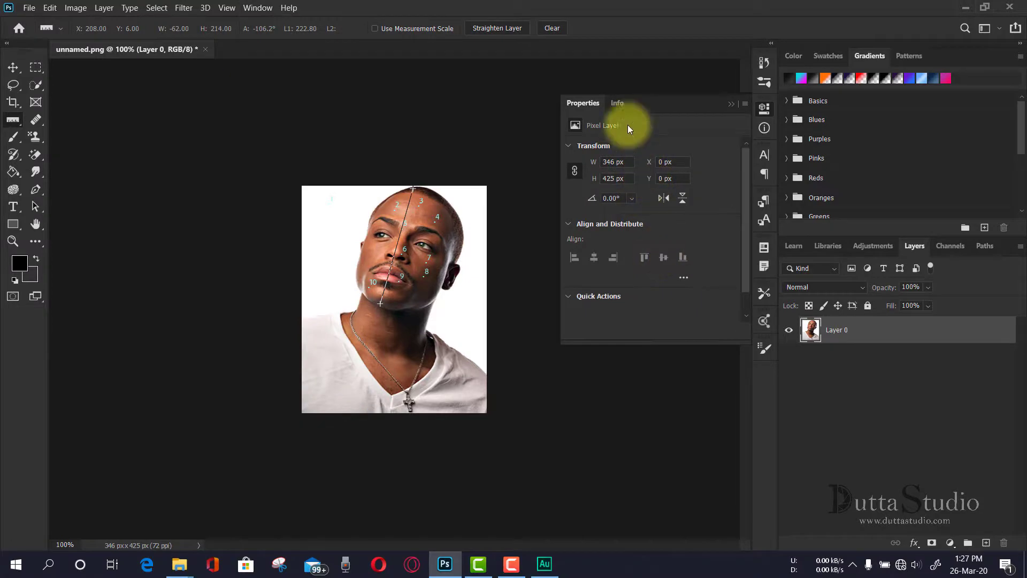
pyautogui.click(617, 104)
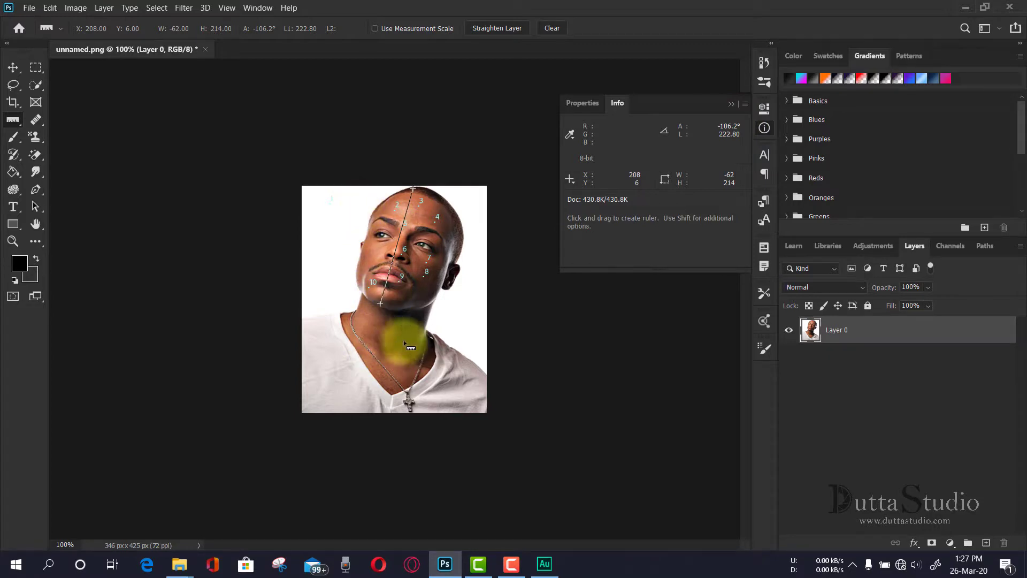
# - Measure a nearly vertical line from the side of the man's neck up to his jaw, and collapse the Info panel
pyautogui.moveTo(429, 331)
pyautogui.mouseDown()
pyautogui.moveTo(353, 317)
pyautogui.moveTo(340, 334)
pyautogui.moveTo(701, 119)
pyautogui.moveTo(722, 130)
pyautogui.moveTo(393, 265)
pyautogui.moveTo(350, 321)
pyautogui.moveTo(356, 345)
pyautogui.moveTo(431, 212)
pyautogui.moveTo(494, 274)
pyautogui.moveTo(425, 202)
pyautogui.moveTo(372, 233)
pyautogui.moveTo(346, 267)
pyautogui.moveTo(338, 305)
pyautogui.moveTo(345, 377)
pyautogui.moveTo(449, 412)
pyautogui.moveTo(480, 402)
pyautogui.moveTo(507, 345)
pyautogui.moveTo(435, 352)
pyautogui.moveTo(422, 280)
pyautogui.moveTo(435, 276)
pyautogui.mouseUp()
pyautogui.press('shift')
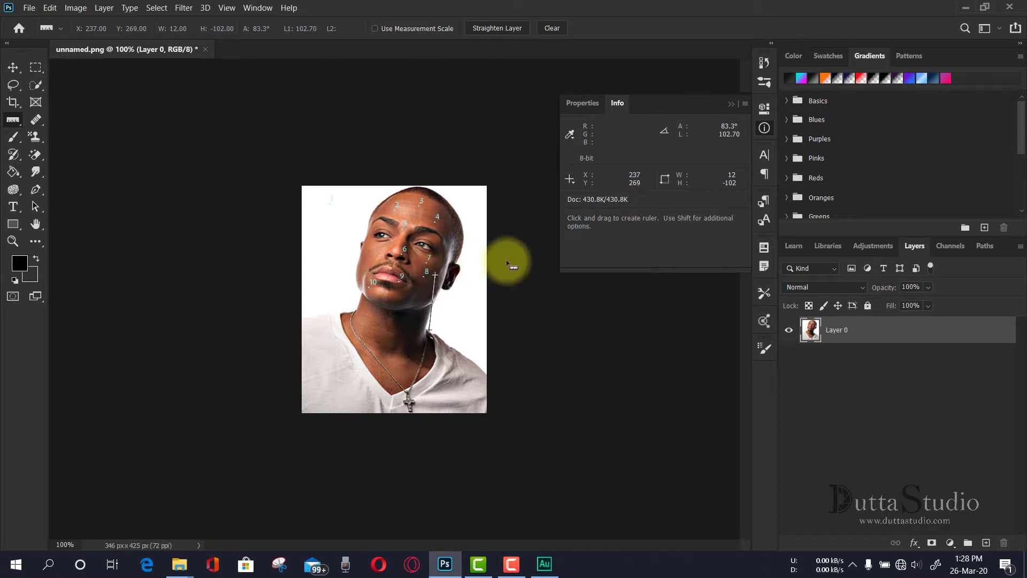
pyautogui.click(727, 103)
pyautogui.rightClick(13, 122)
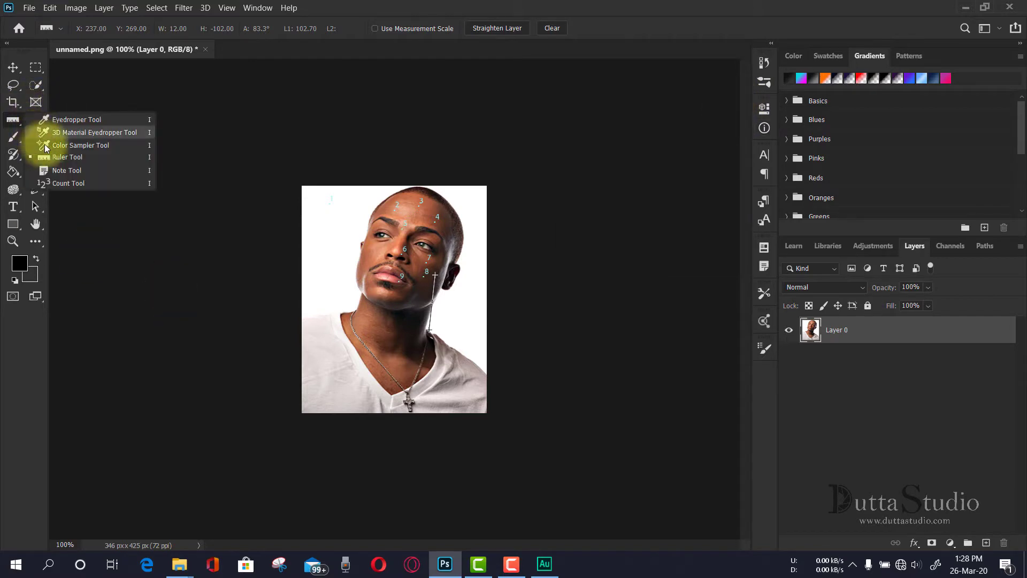
pyautogui.click(75, 7)
pyautogui.moveTo(140, 266)
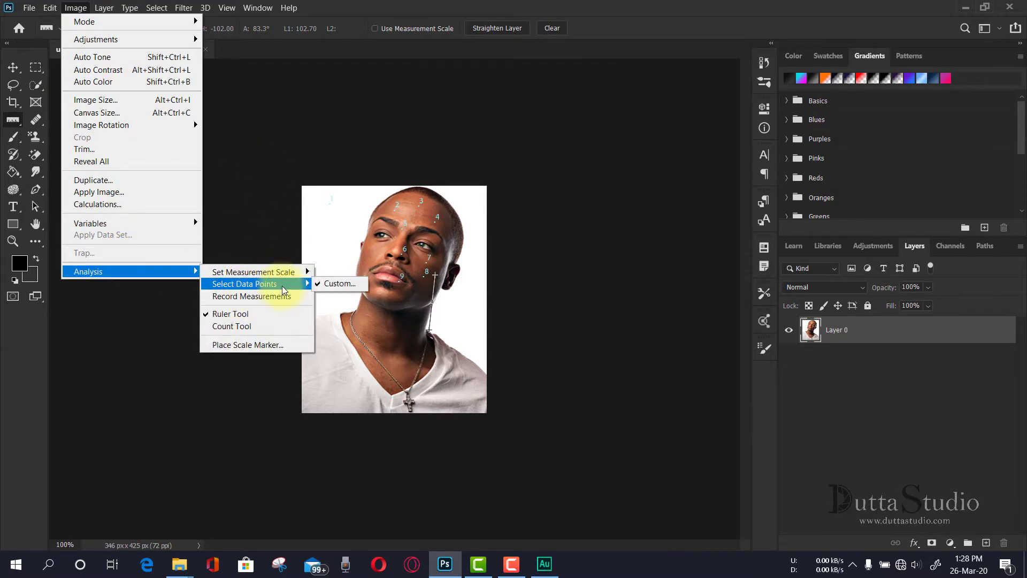
pyautogui.moveTo(257, 272)
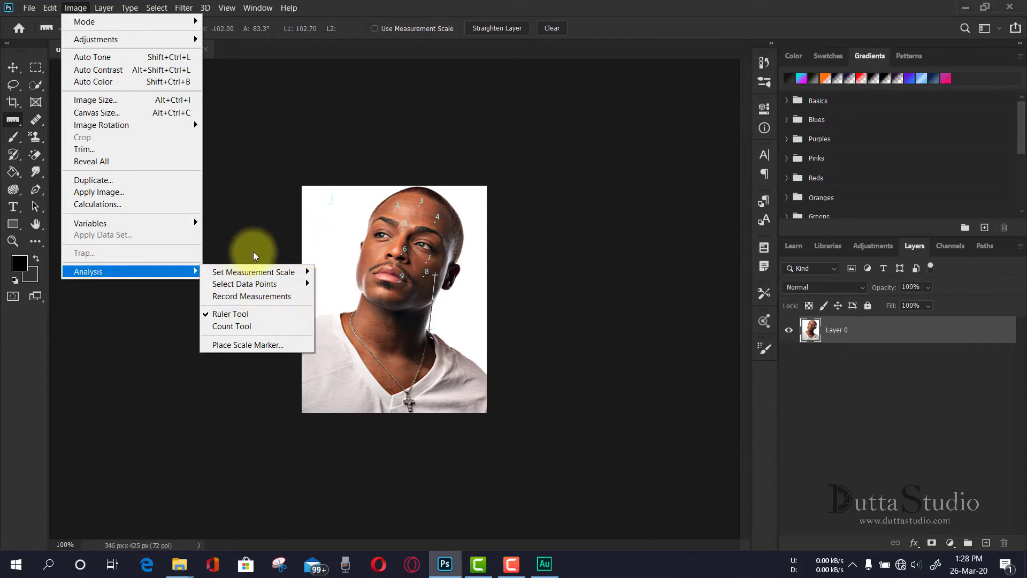
pyautogui.click(252, 163)
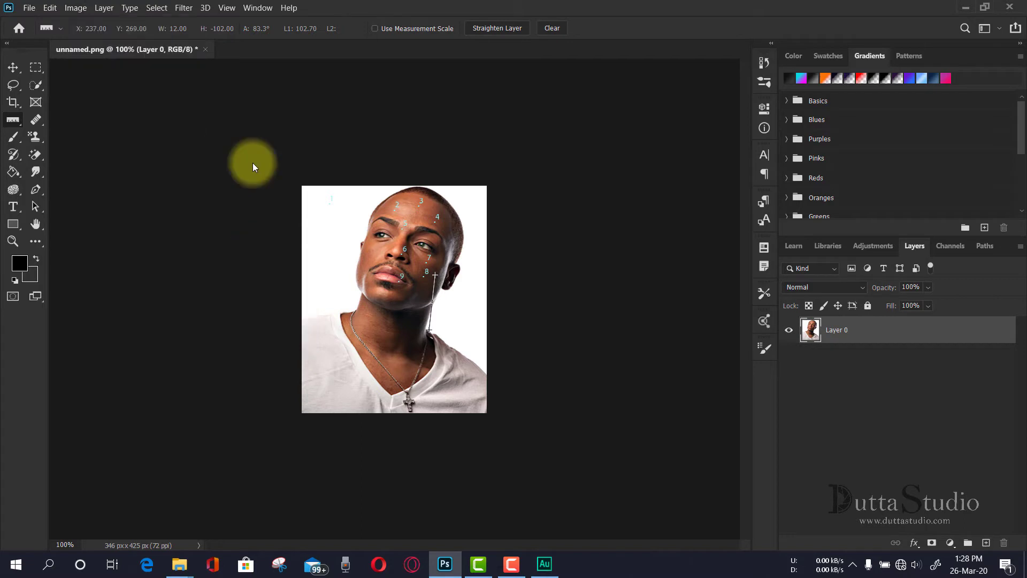
pyautogui.click(104, 8)
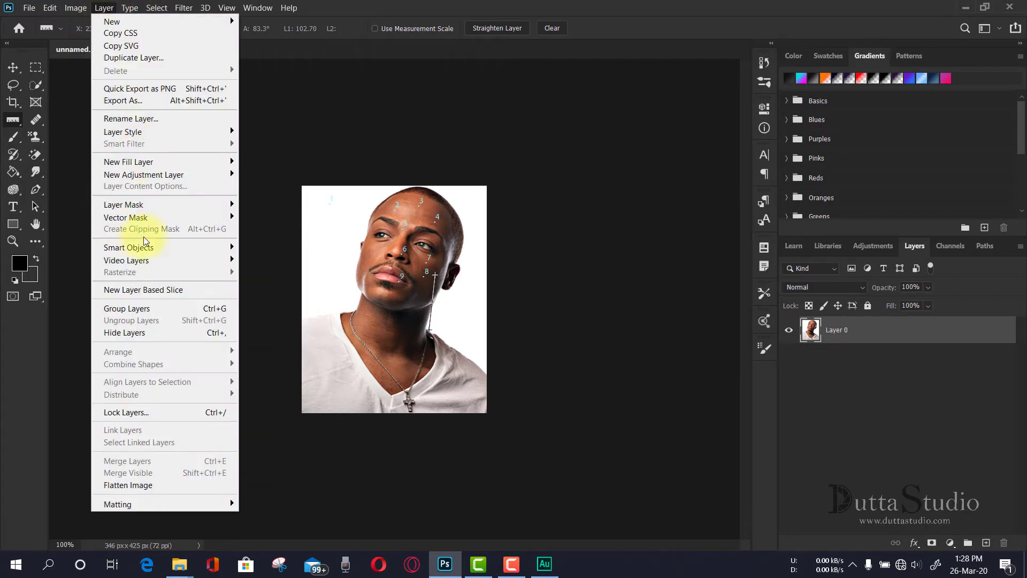